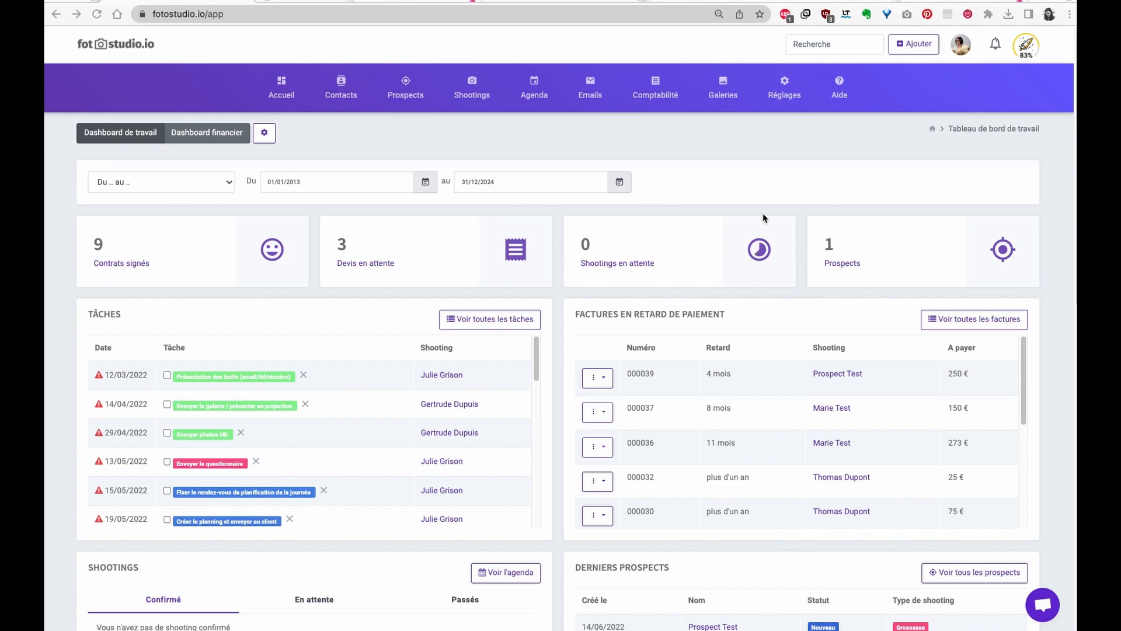
- Go to Réglages > Modules > Bons cadeaux to view the three 320.0 voucher orders
click(674, 136)
click(784, 88)
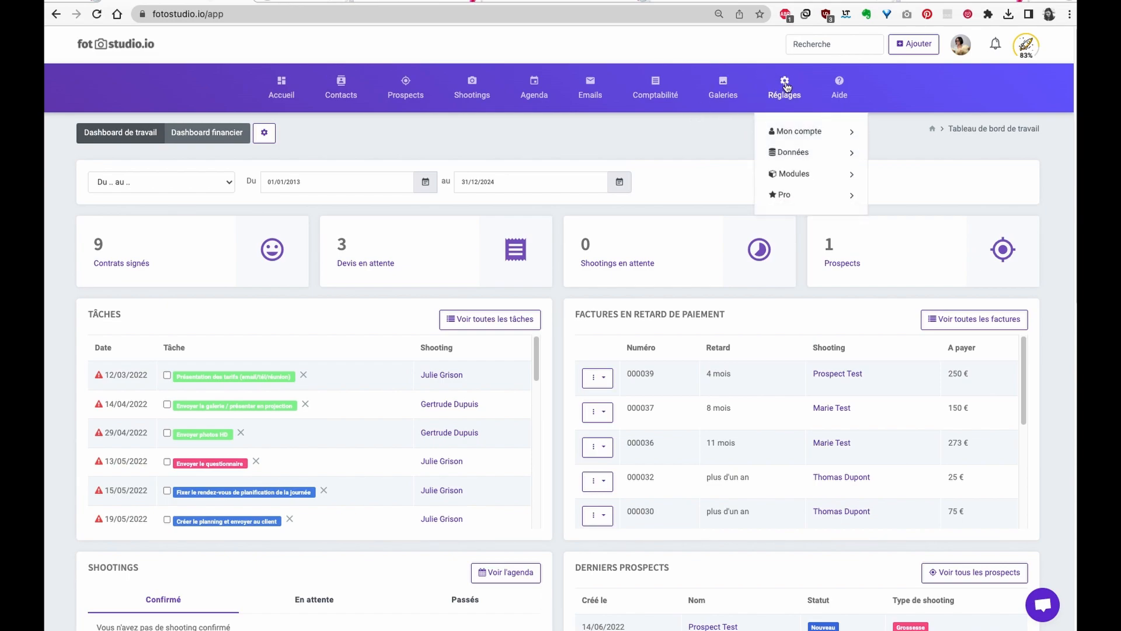
mouse_move(798, 170)
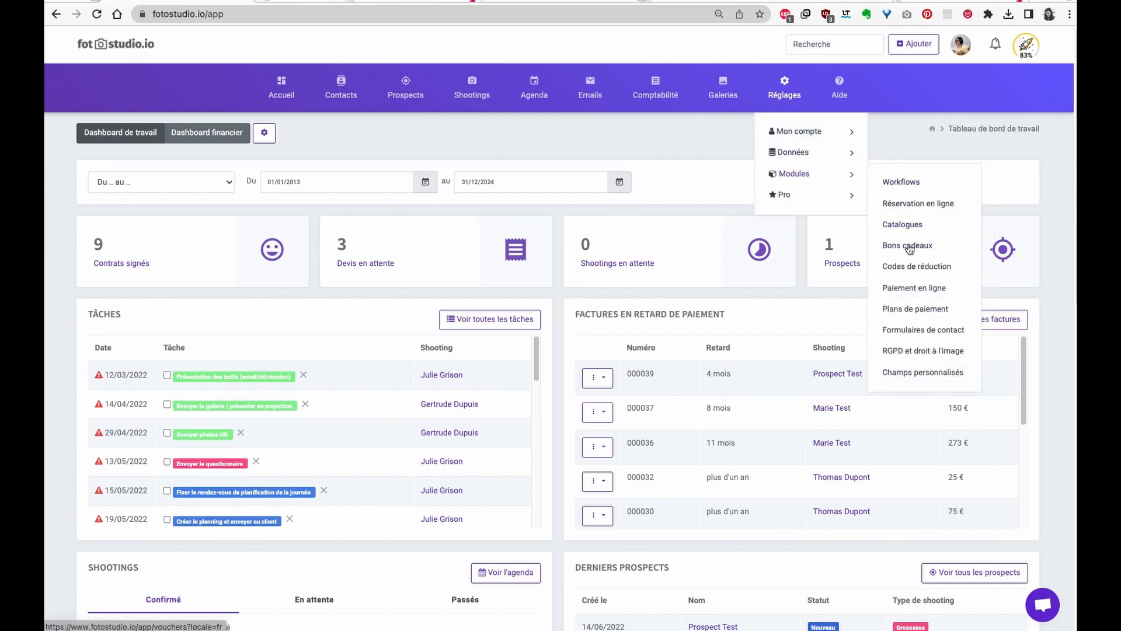
click(911, 246)
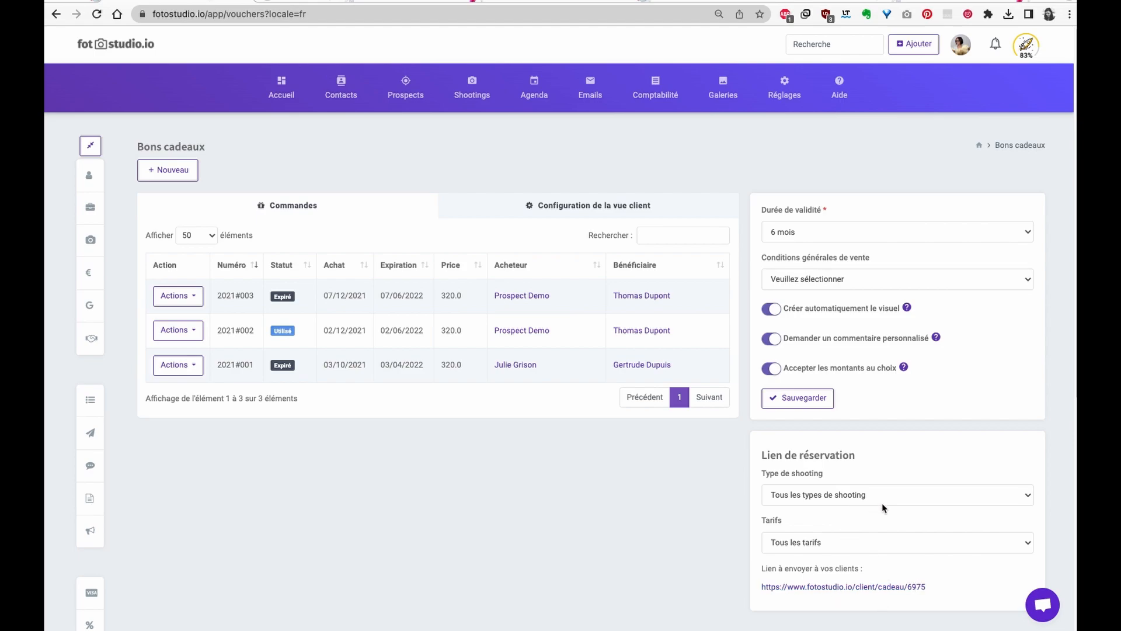
- Keep the client link open to all shooting types, then copy it and load it in a new tab
click(873, 497)
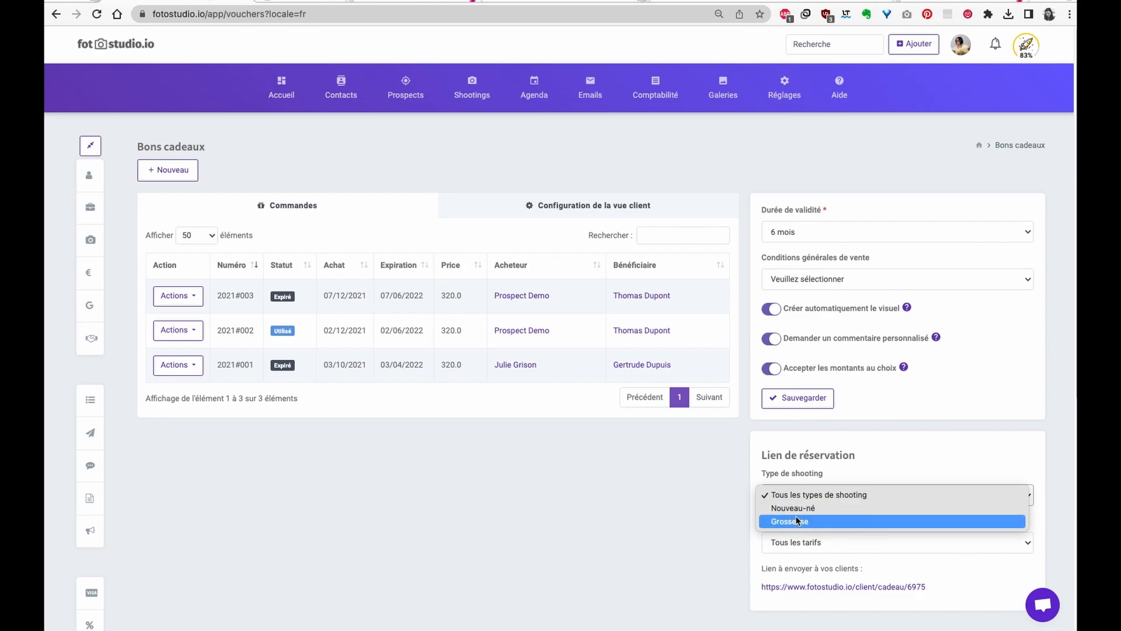
click(917, 457)
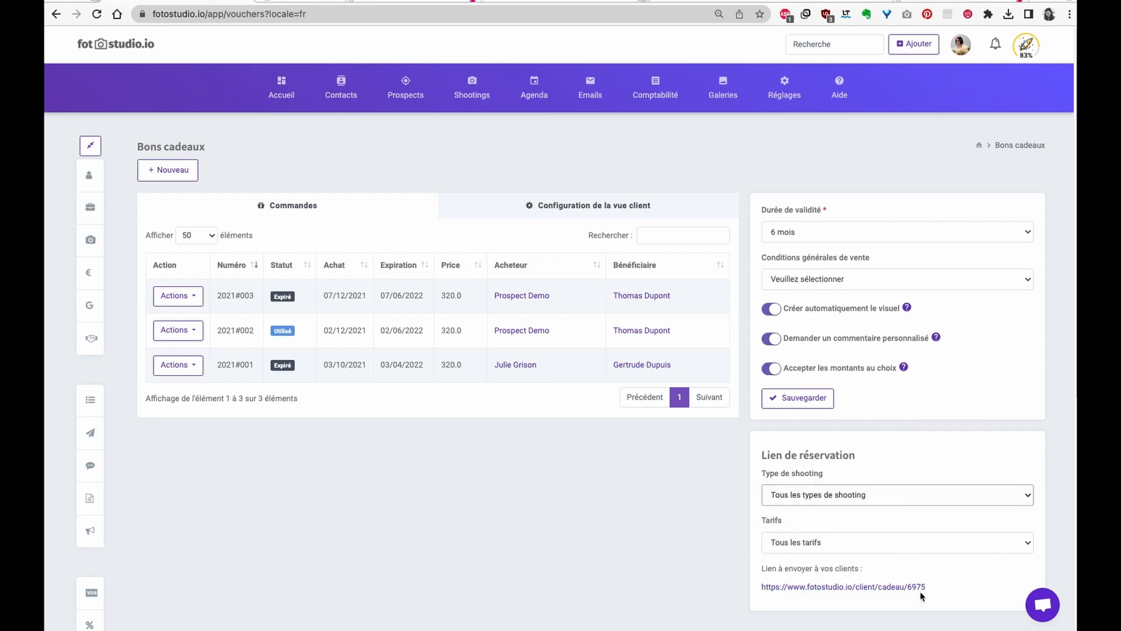
drag(938, 589, 751, 590)
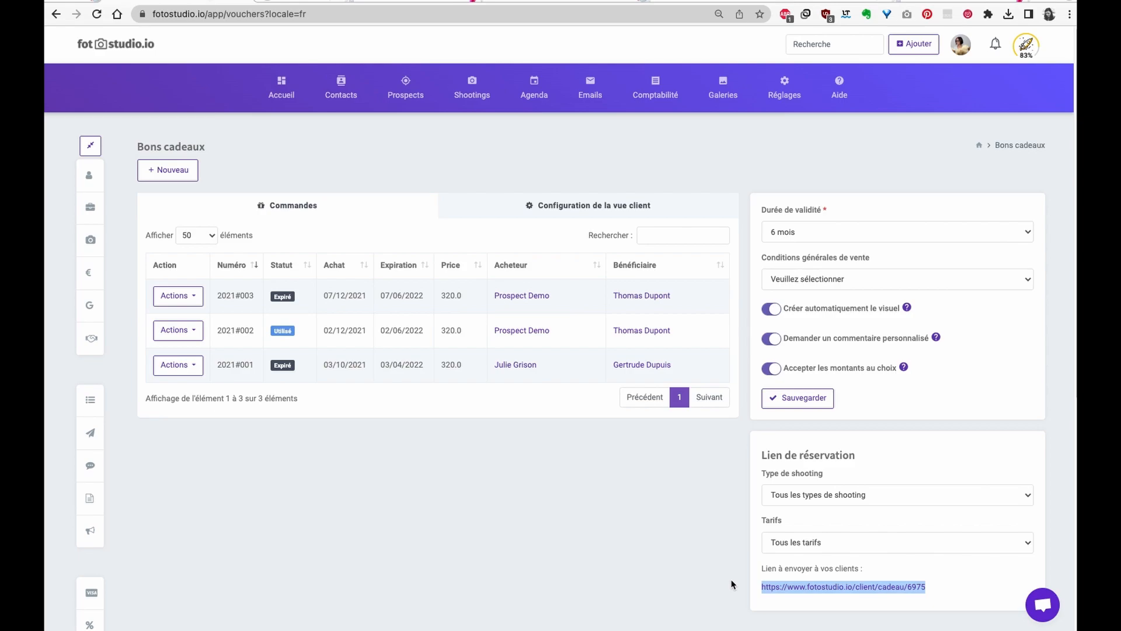
key(super+c)
key(super+t)
key(super+v)
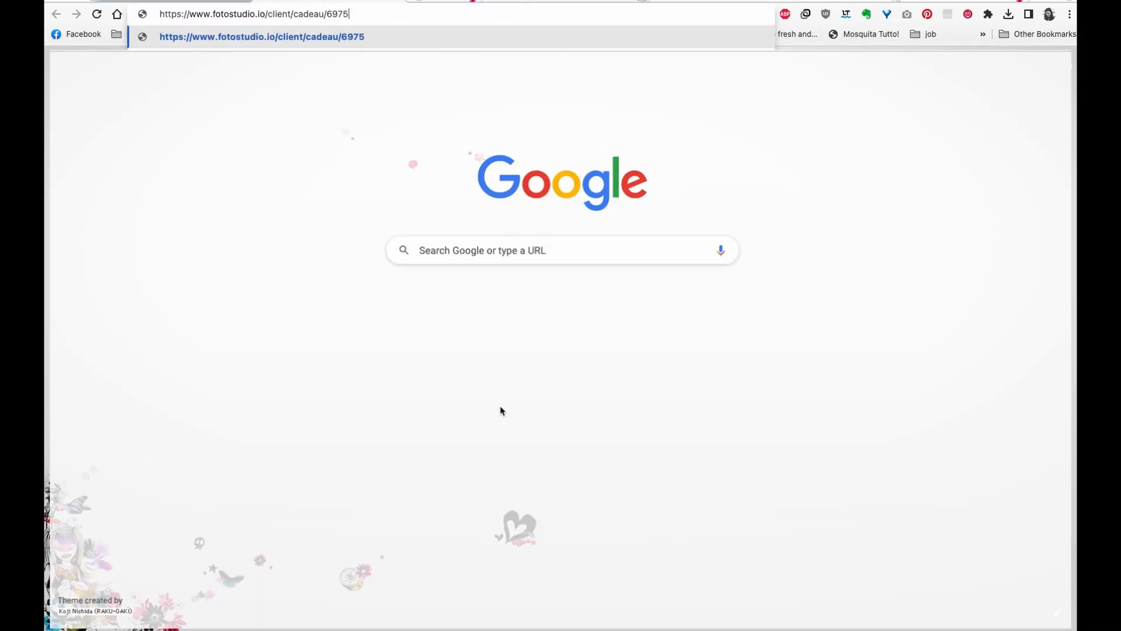
key(Return)
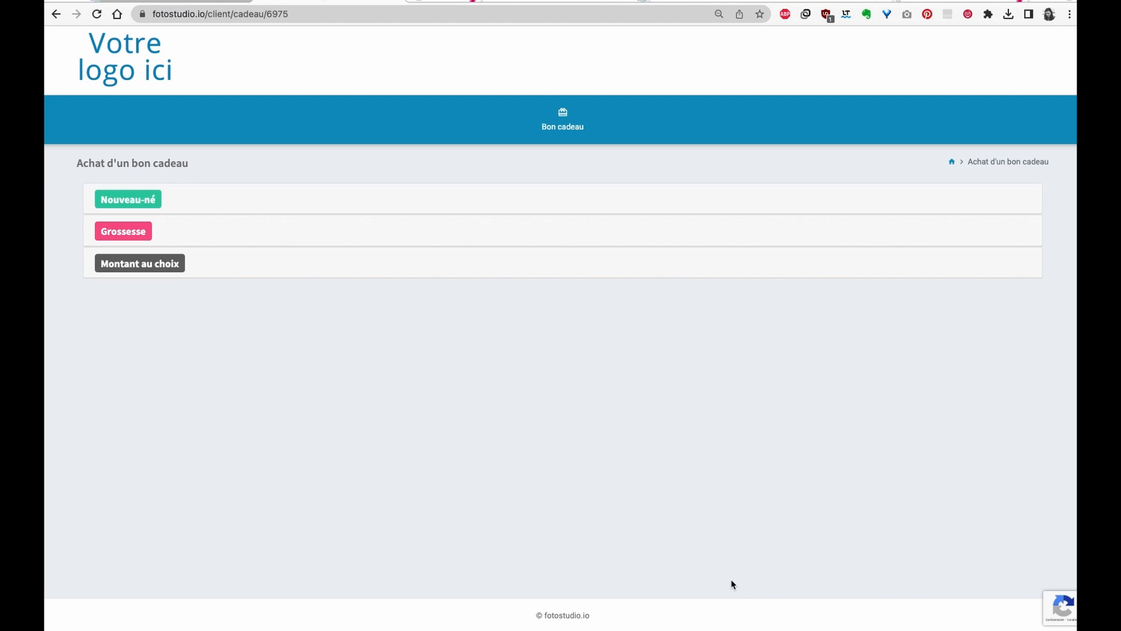
- Expand Grossesse and Montant au choix, entering 50 as the amount to offer
click(140, 231)
scroll(310, 237, down, 2)
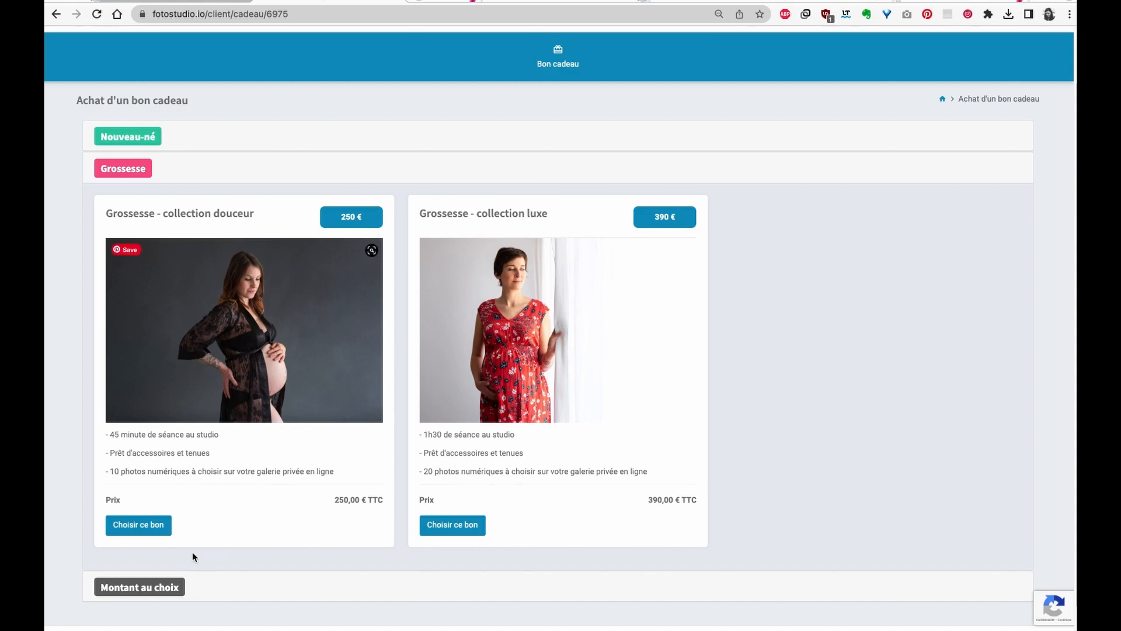
scroll(205, 555, down, 2)
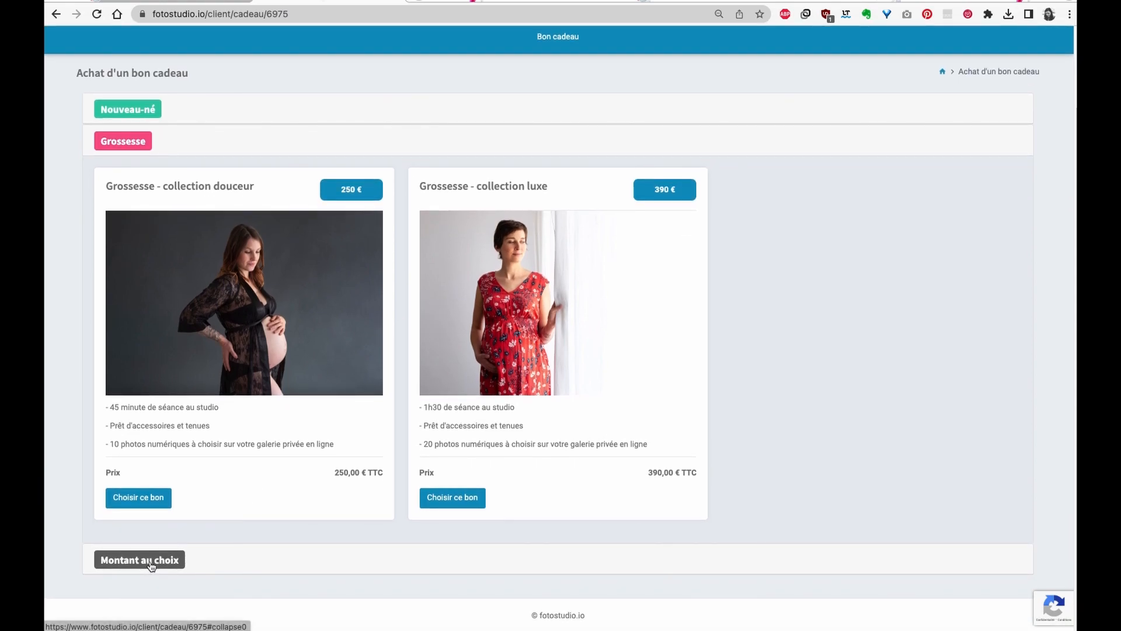
click(150, 562)
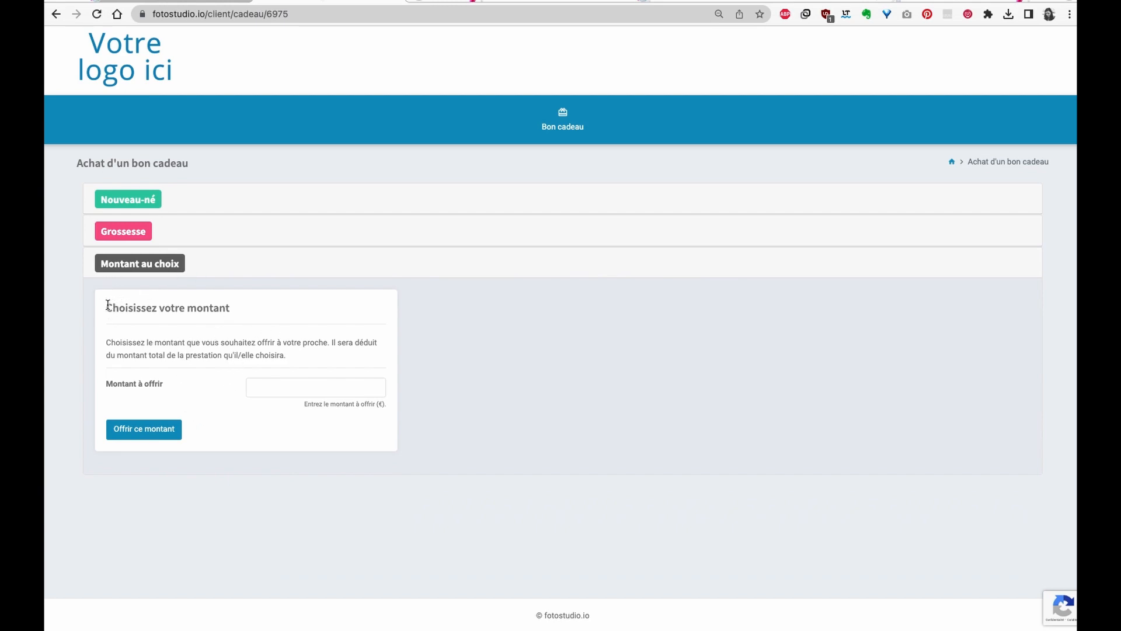
click(312, 387)
text(50)
- Choose the Grossesse - collection douceur voucher at 250 € and place the order
click(125, 234)
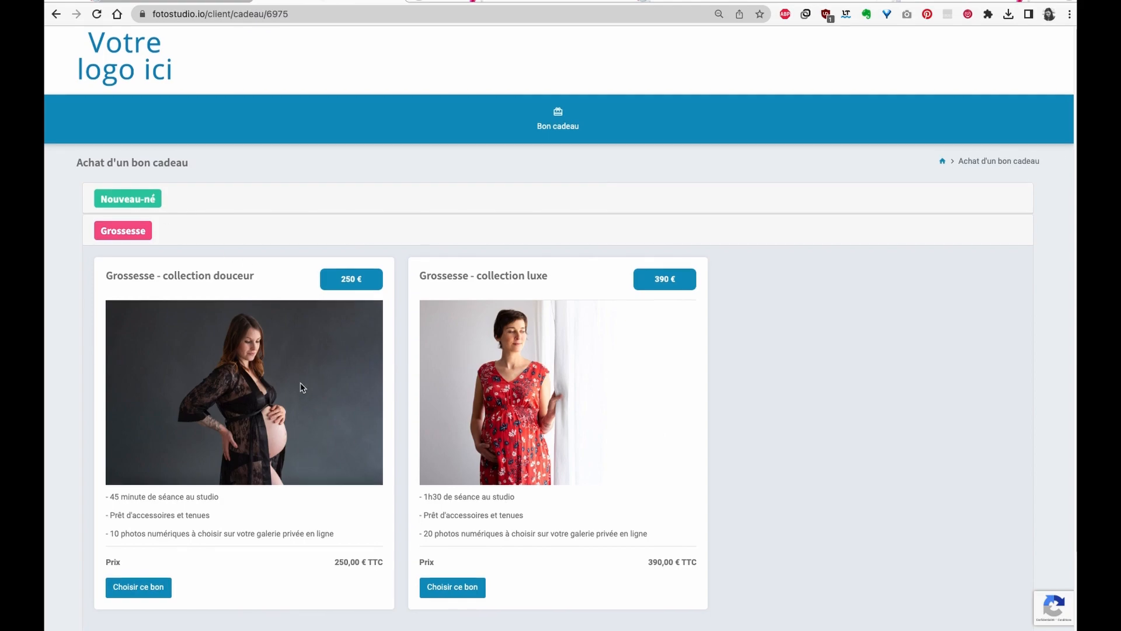
scroll(302, 387, down, 1)
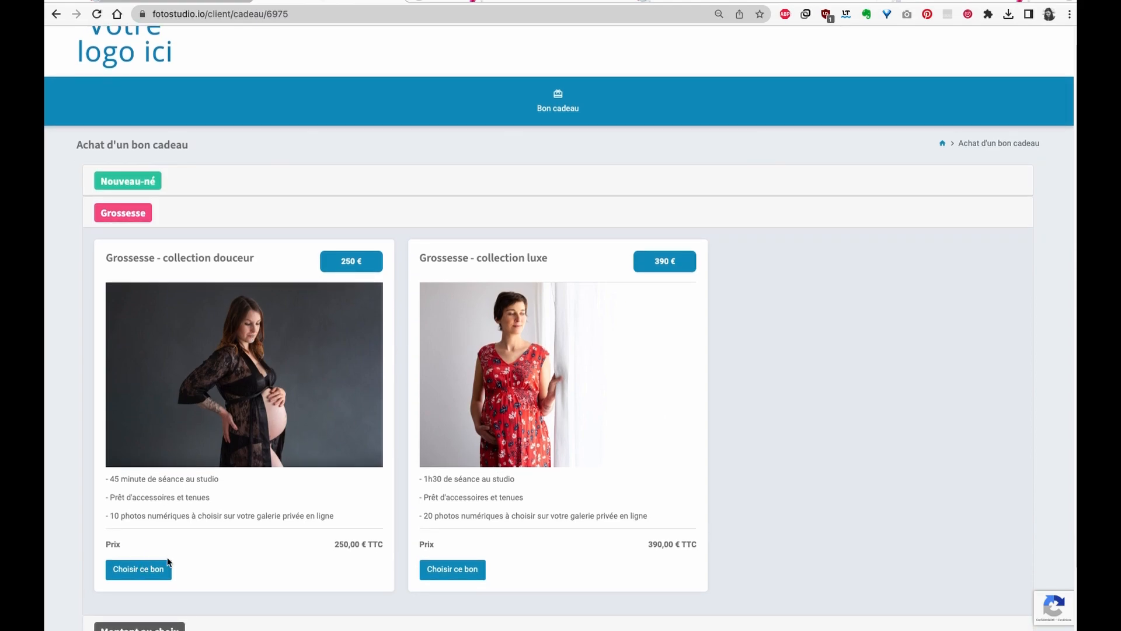
click(147, 569)
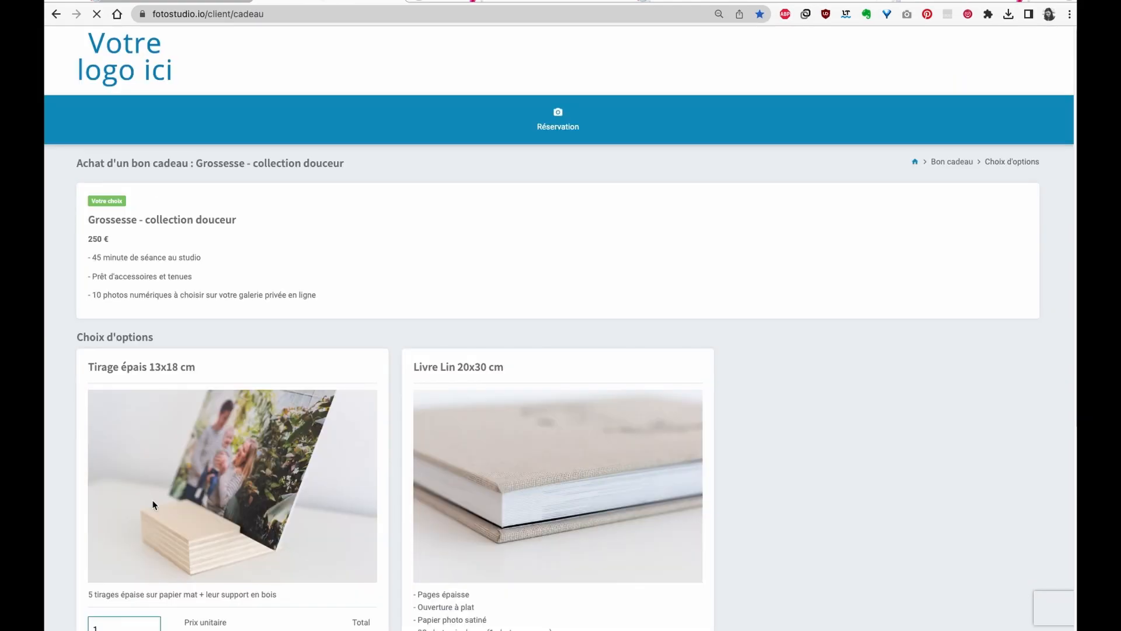
scroll(155, 497, down, 5)
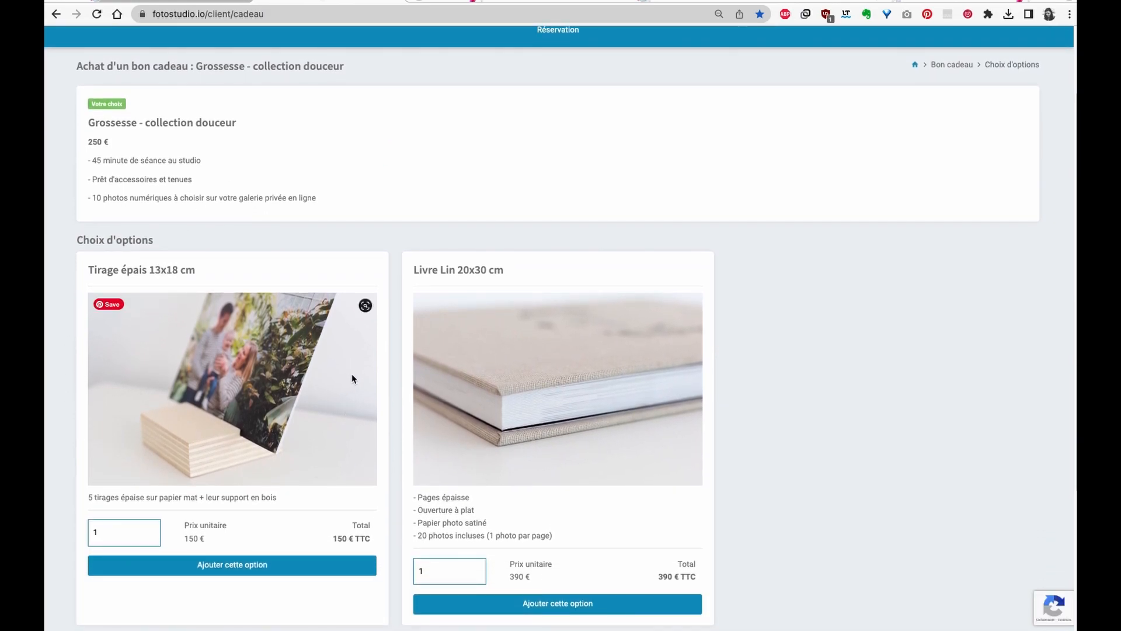
scroll(353, 378, down, 3)
scroll(295, 296, down, 5)
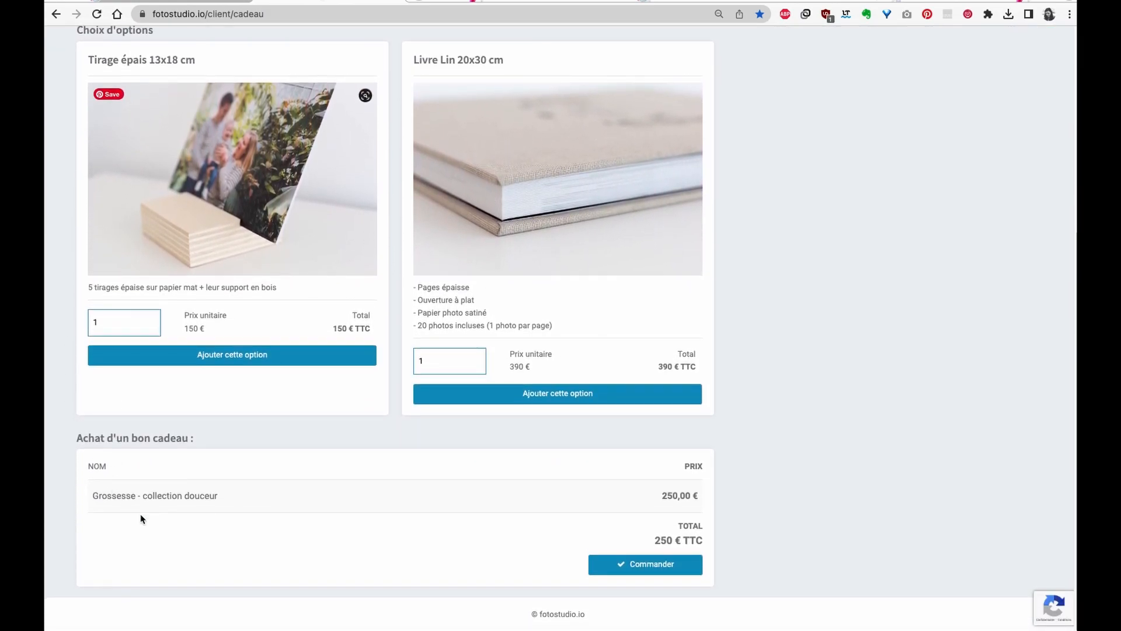
click(653, 574)
- Enter the buyer's first name, last name, e-mail address and phone number
text(PrenomBon)
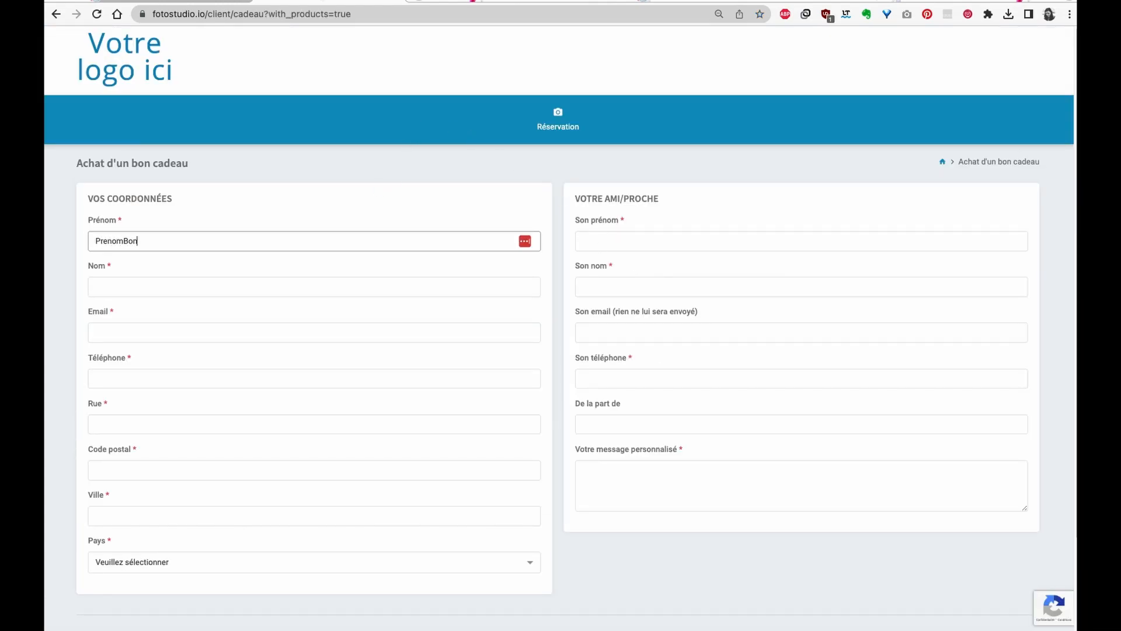
key(Tab)
text(No)
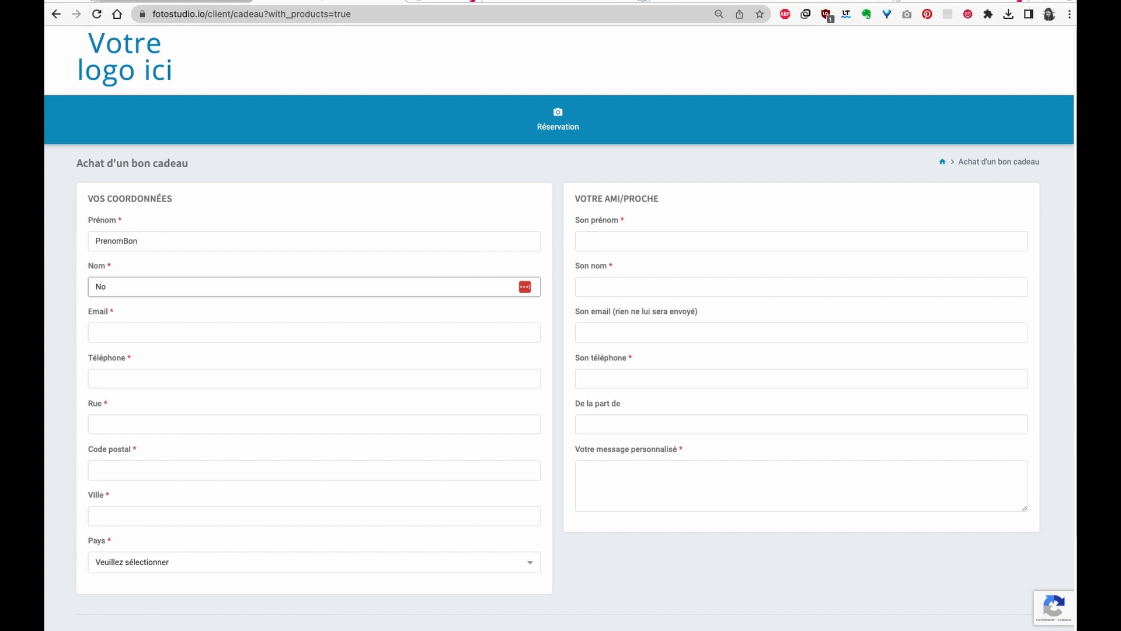
text(BBon)
click(124, 335)
key(Tab)
text(12345)
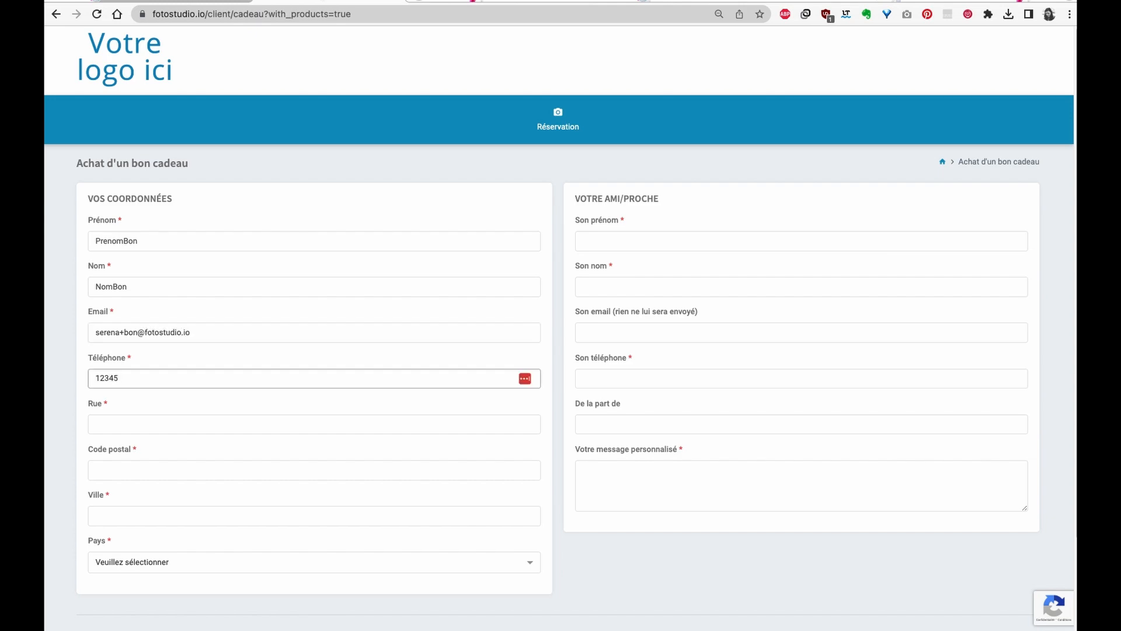
- Fill in the buyer's street, postal code and city, and set the country to France
click(165, 431)
text(rue)
click(125, 473)
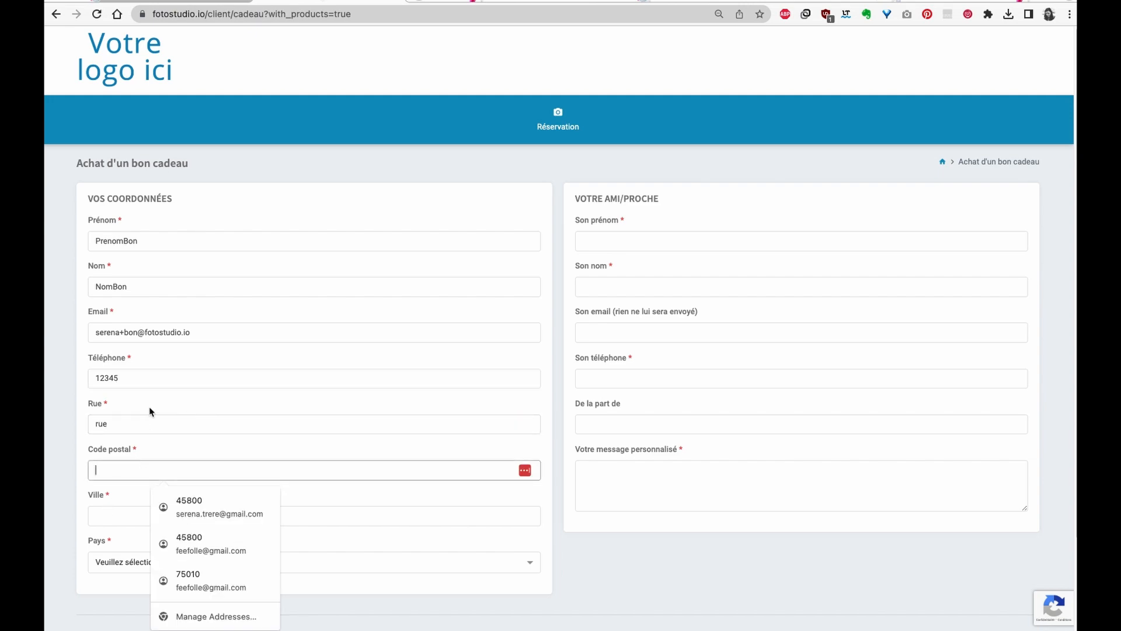
text(12345)
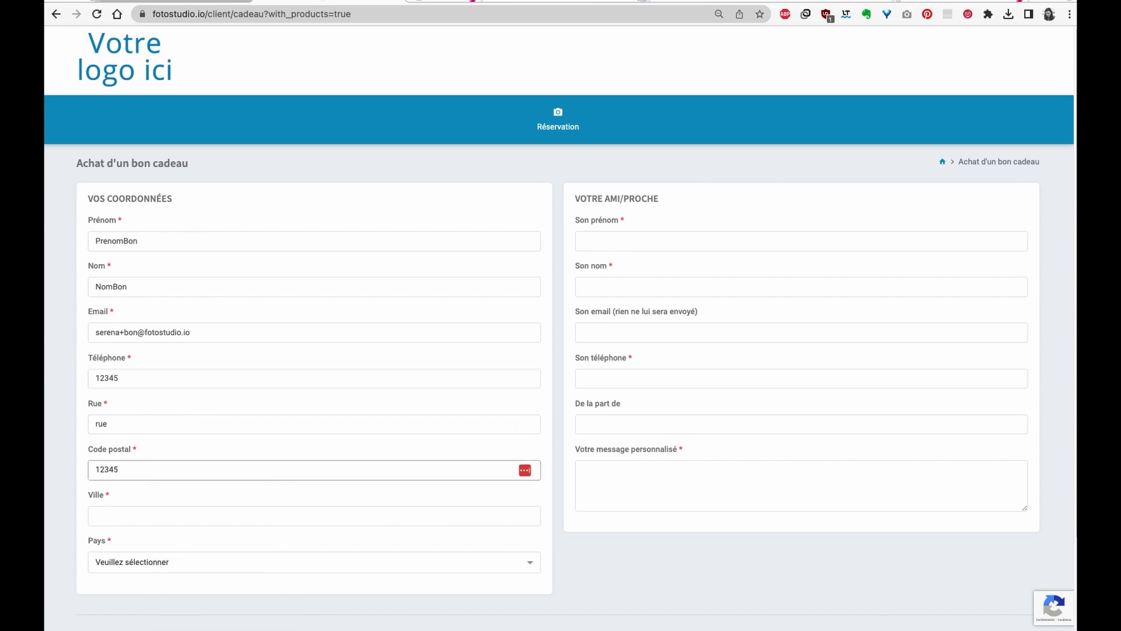
click(151, 517)
text(ville)
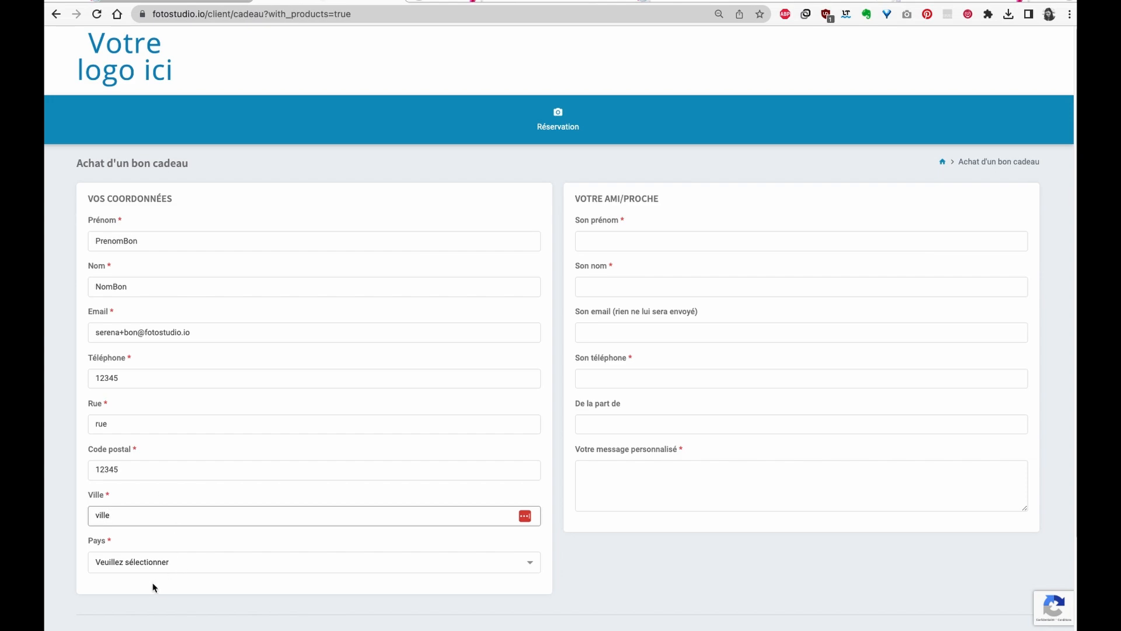
click(159, 563)
text(fra)
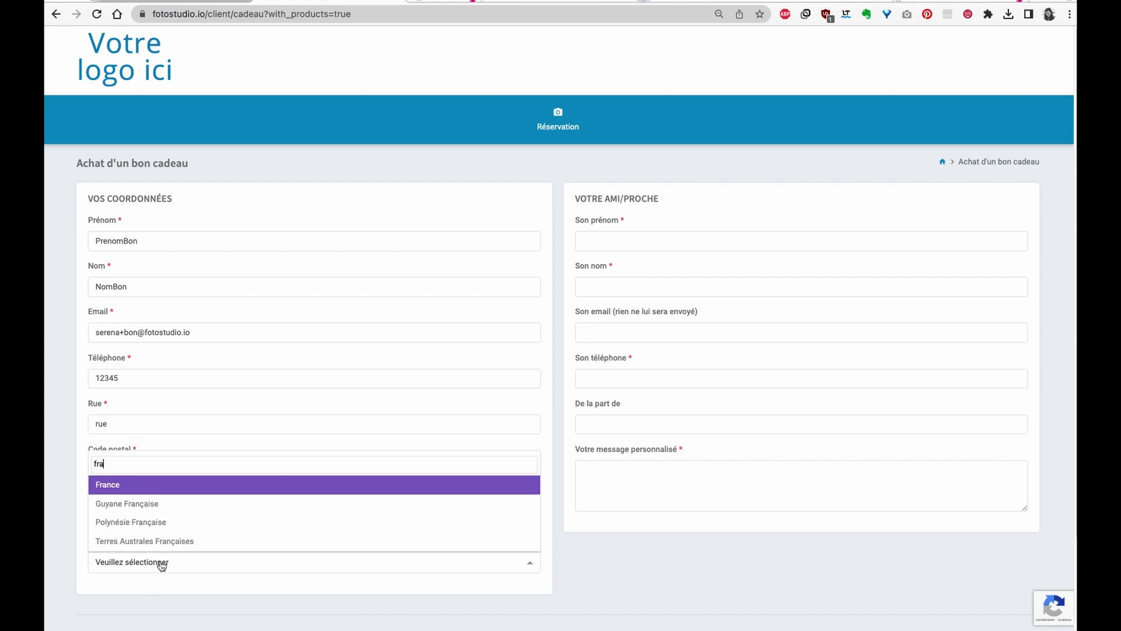
click(155, 489)
- Enter the recipient's first name, last name and phone number
click(662, 240)
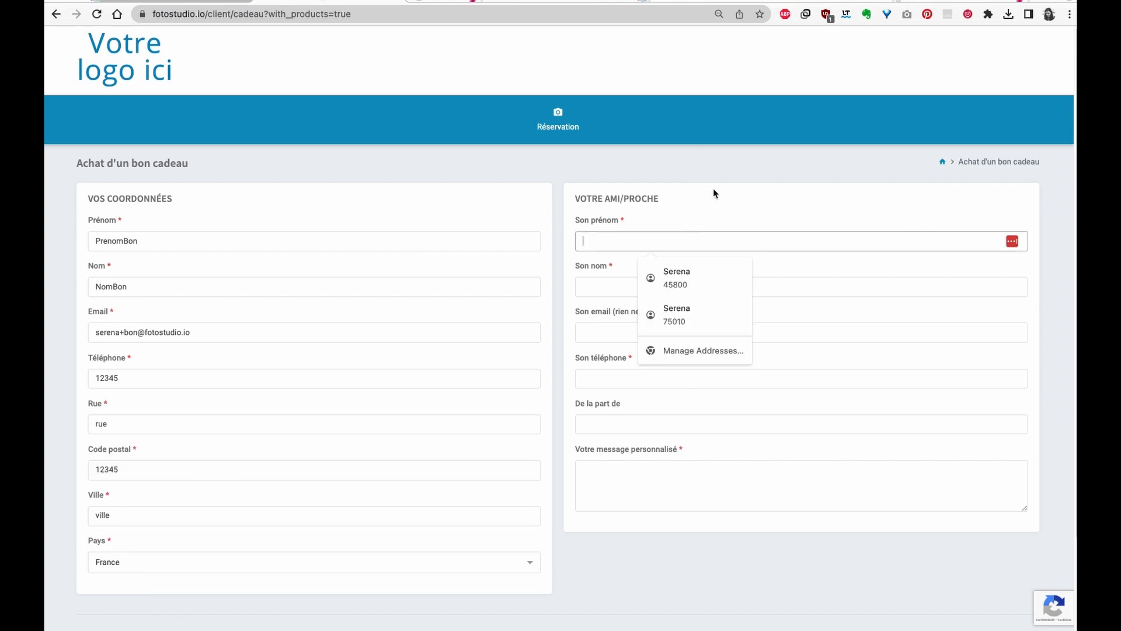
text(destinatairePrenom)
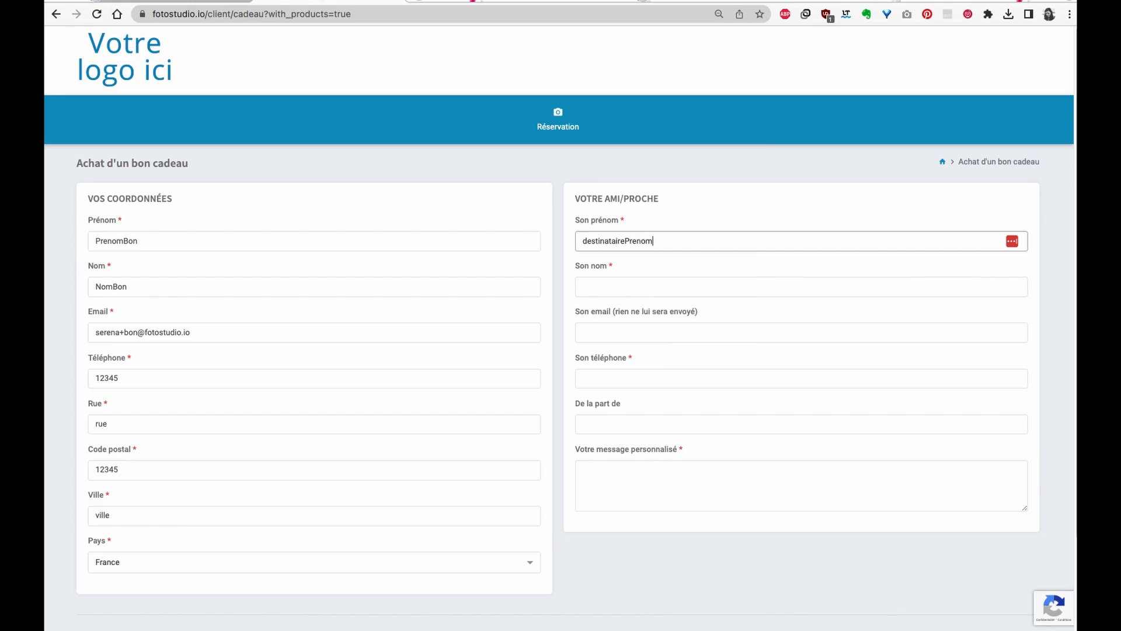
key(super+a)
key(super+c)
key(Tab)
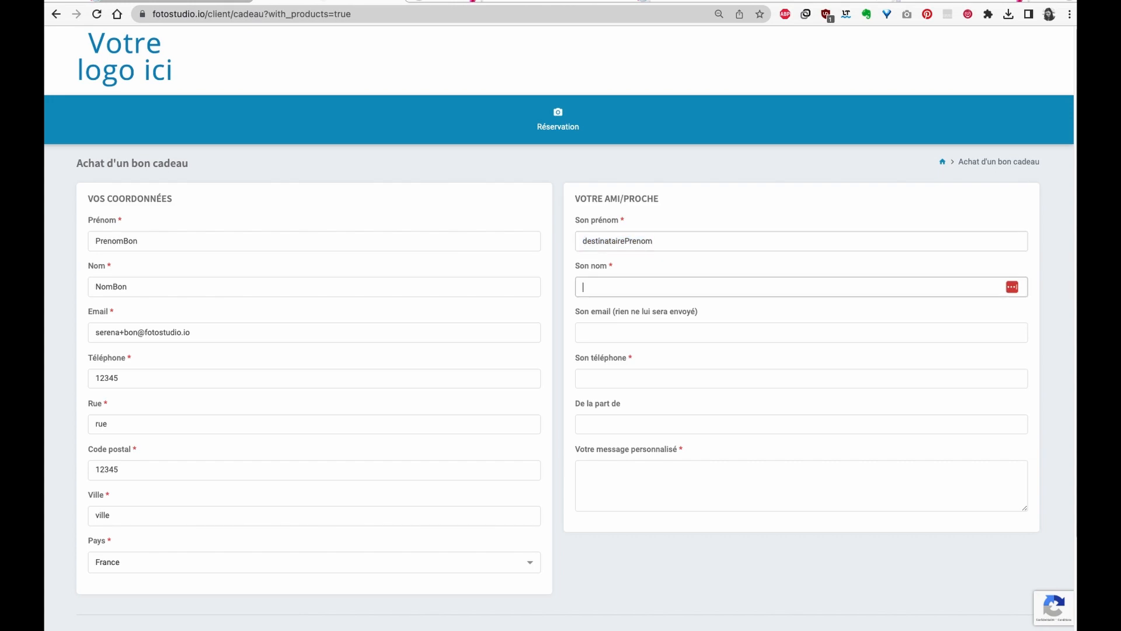
key(super+v)
key(BackSpace)
key(BackSpace)
key(BackSpace)
key(BackSpace)
key(BackSpace)
text(Nom)
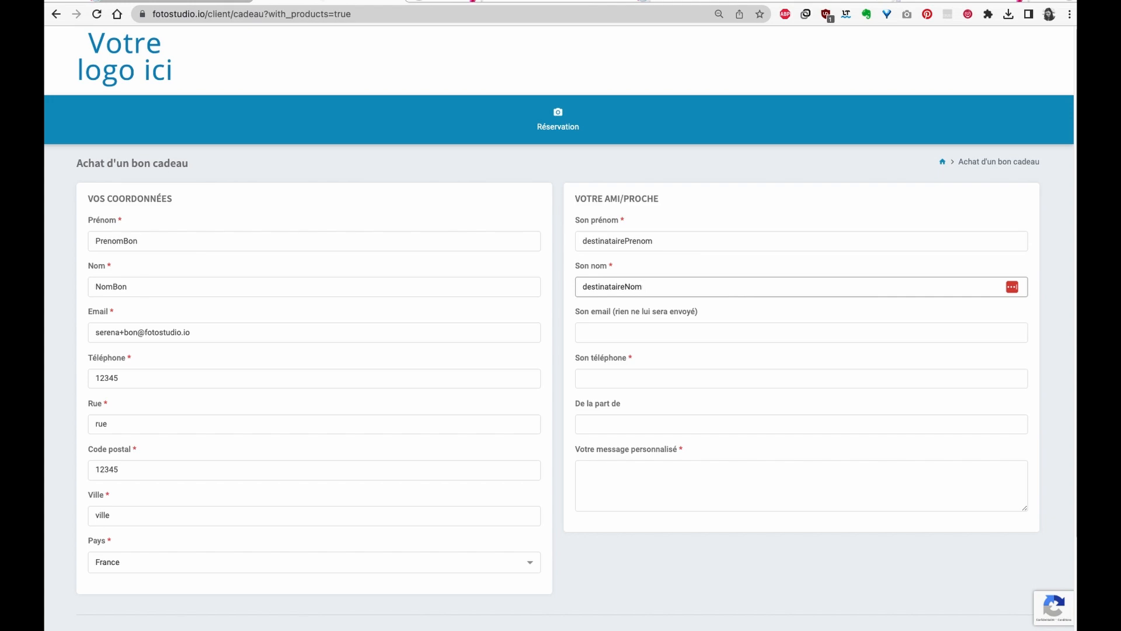
click(695, 378)
text(1234)
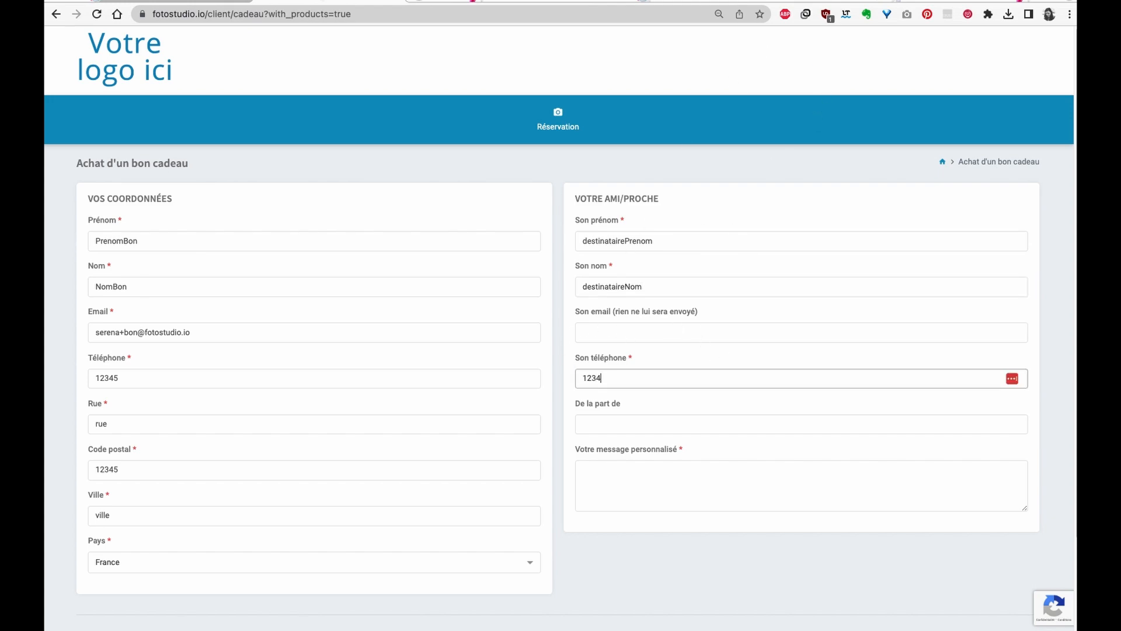
text(5)
- Add the message 'voilà ton bon cadeau' and submit the voucher form
click(602, 481)
text(voilà ton )
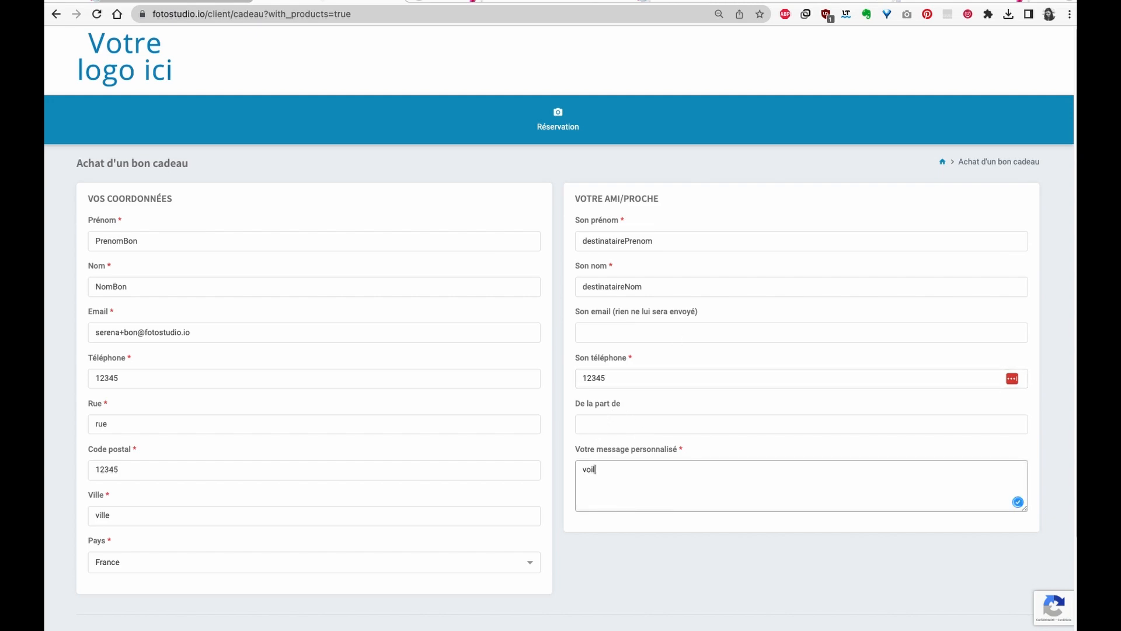
text(bon cadeau)
scroll(467, 421, down, 3)
click(556, 534)
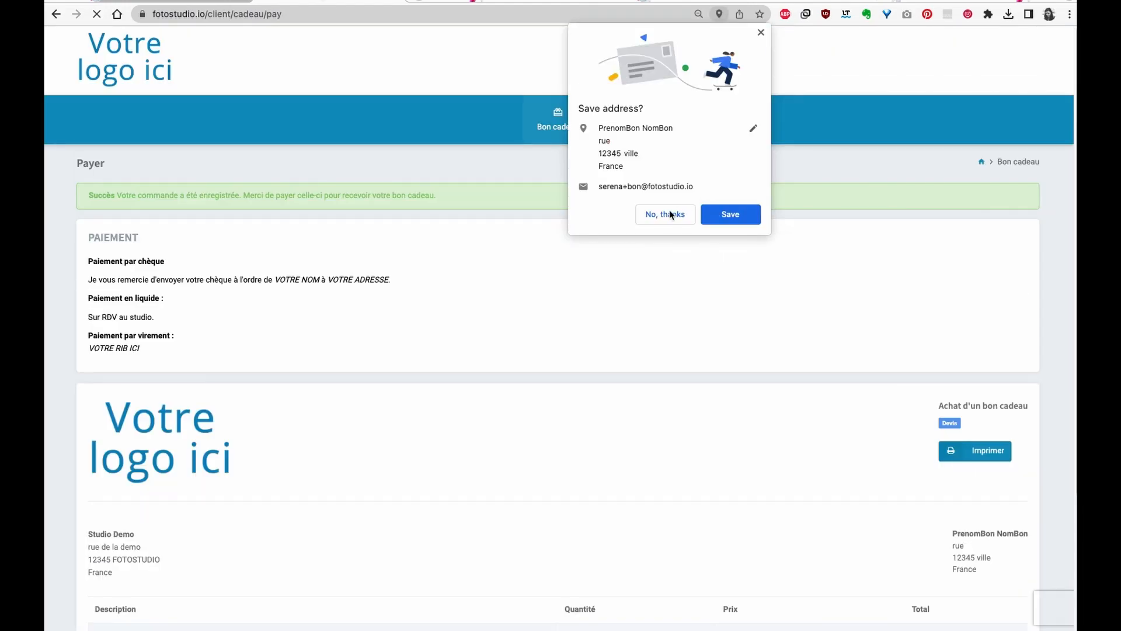
- Dismiss the save prompts and review the 250 € Grossesse - collection douceur quote on the payment page
click(666, 214)
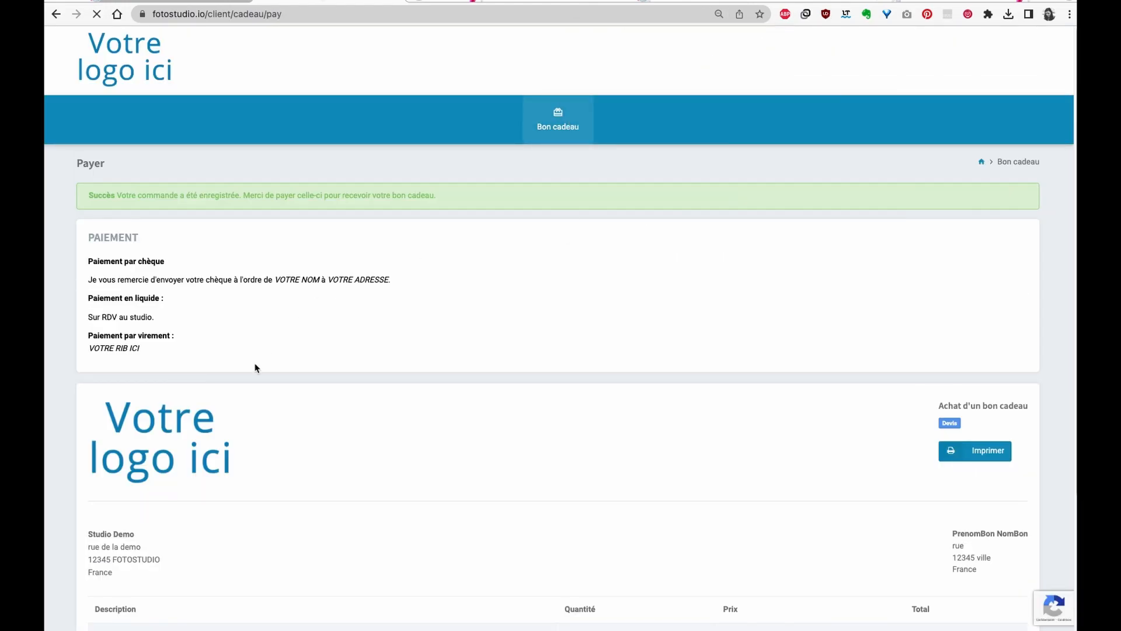
scroll(328, 420, down, 1)
click(1047, 50)
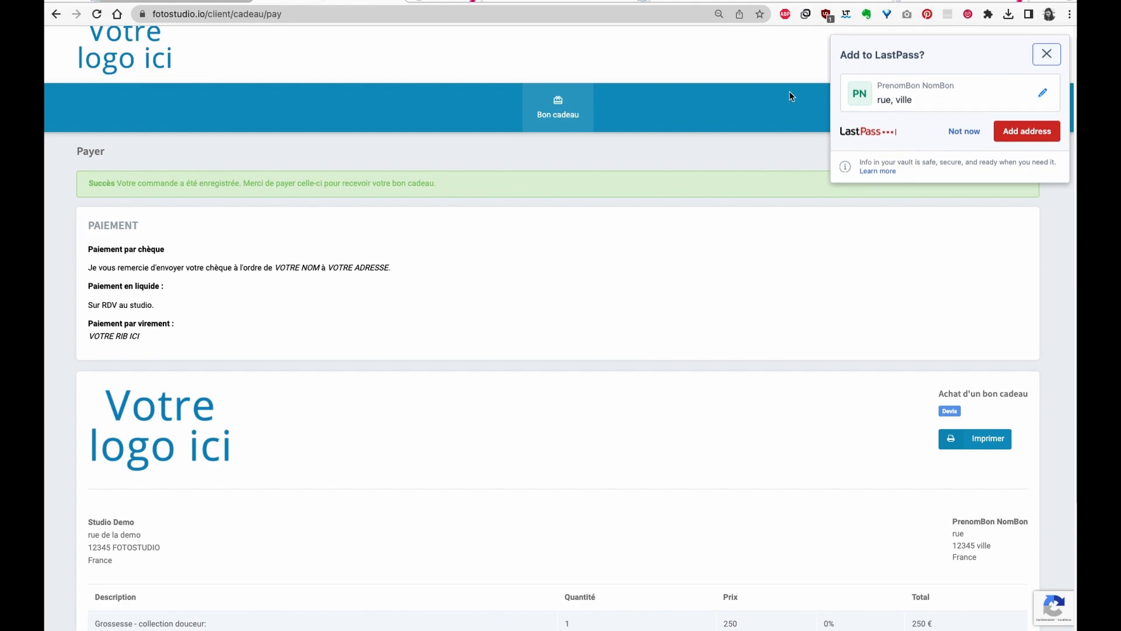
scroll(444, 508, down, 3)
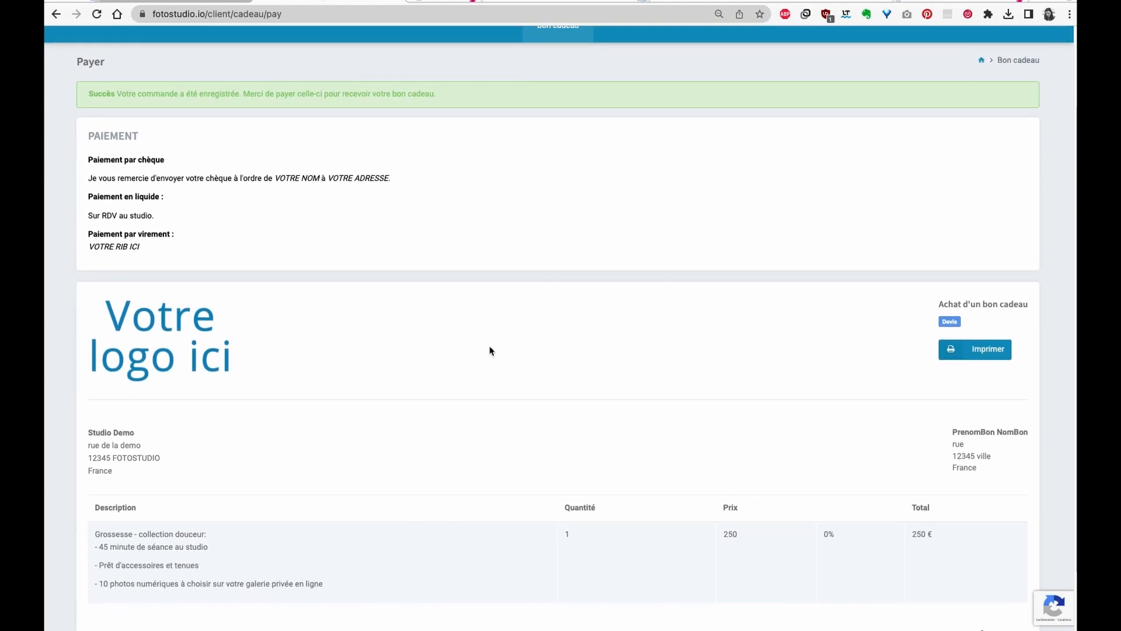
scroll(546, 567, down, 3)
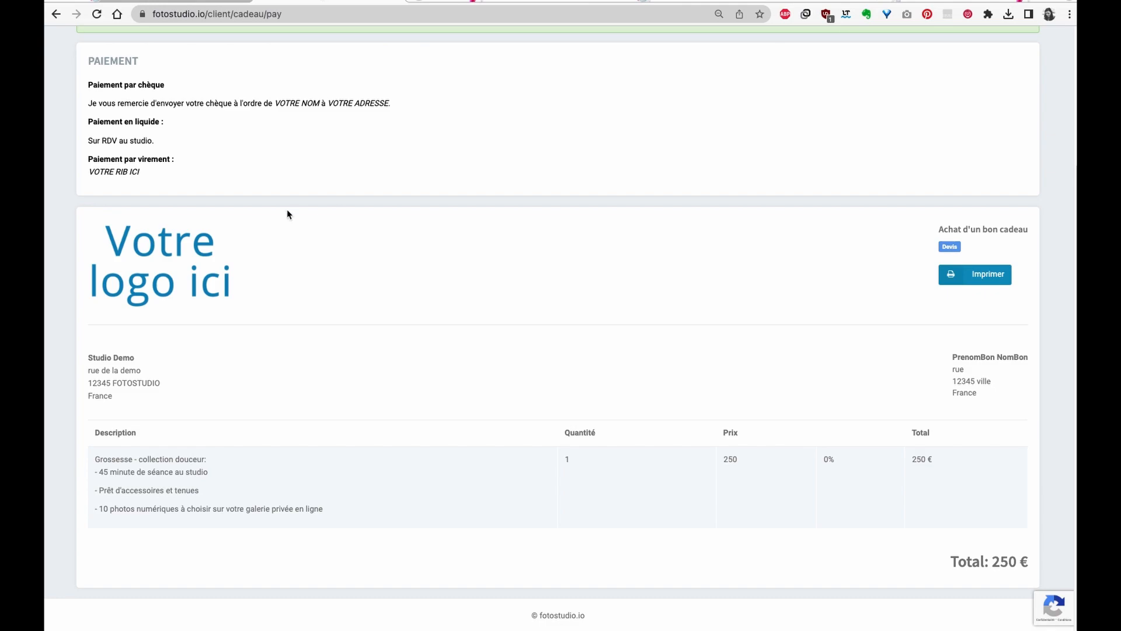
scroll(145, 189, up, 3)
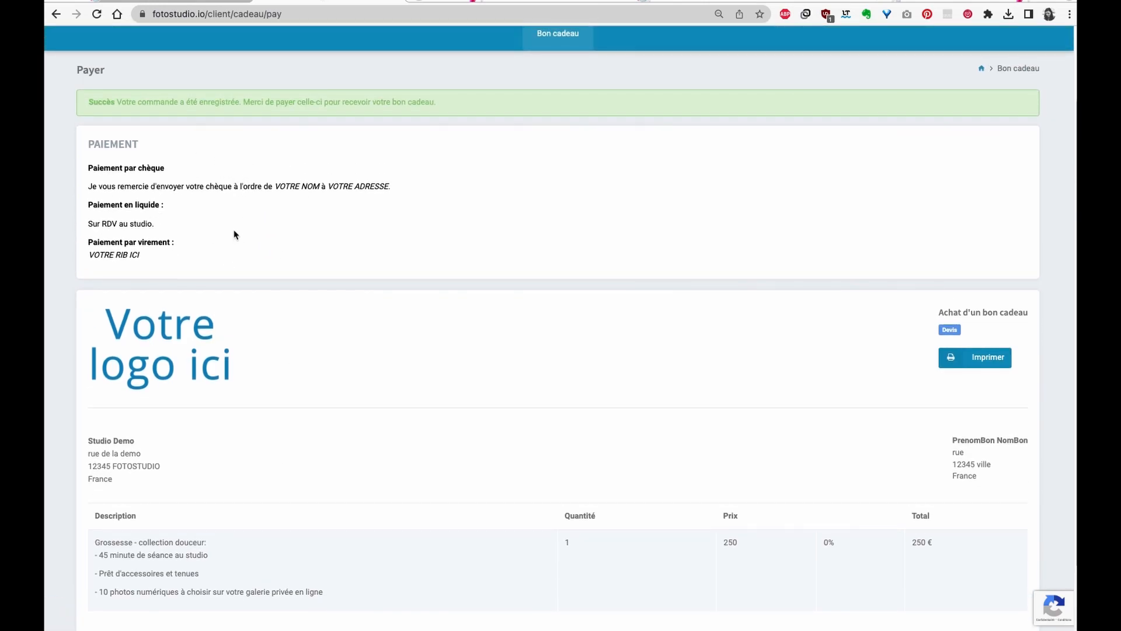
scroll(945, 325, down, 3)
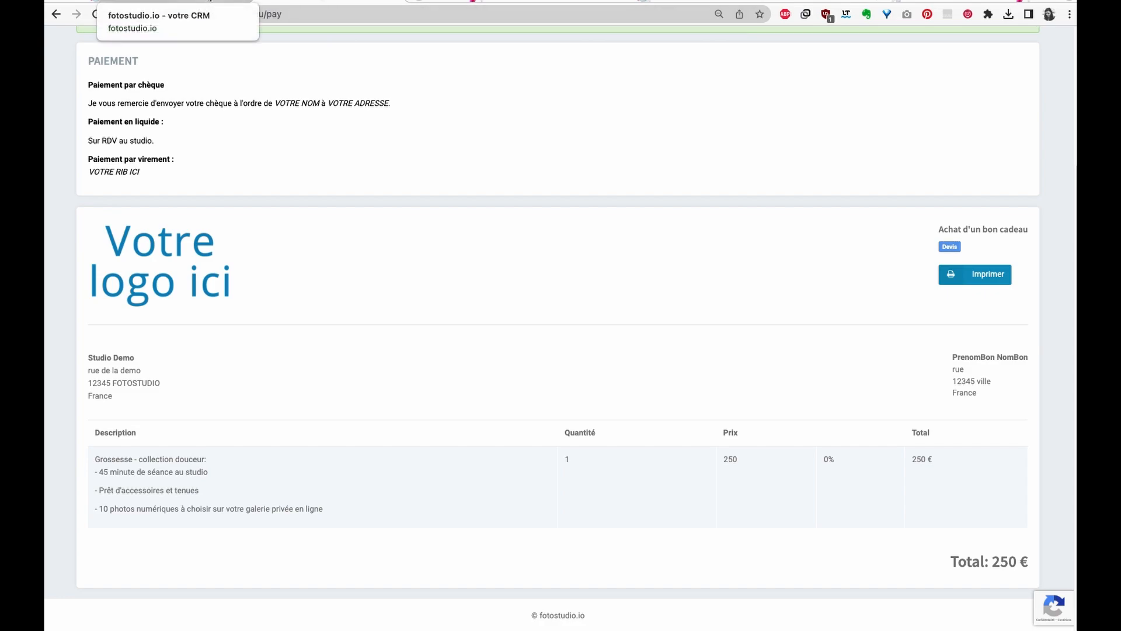
- Back in the admin tab, check the new-voucher notification and bring up order 2023#004's actions
click(209, 2)
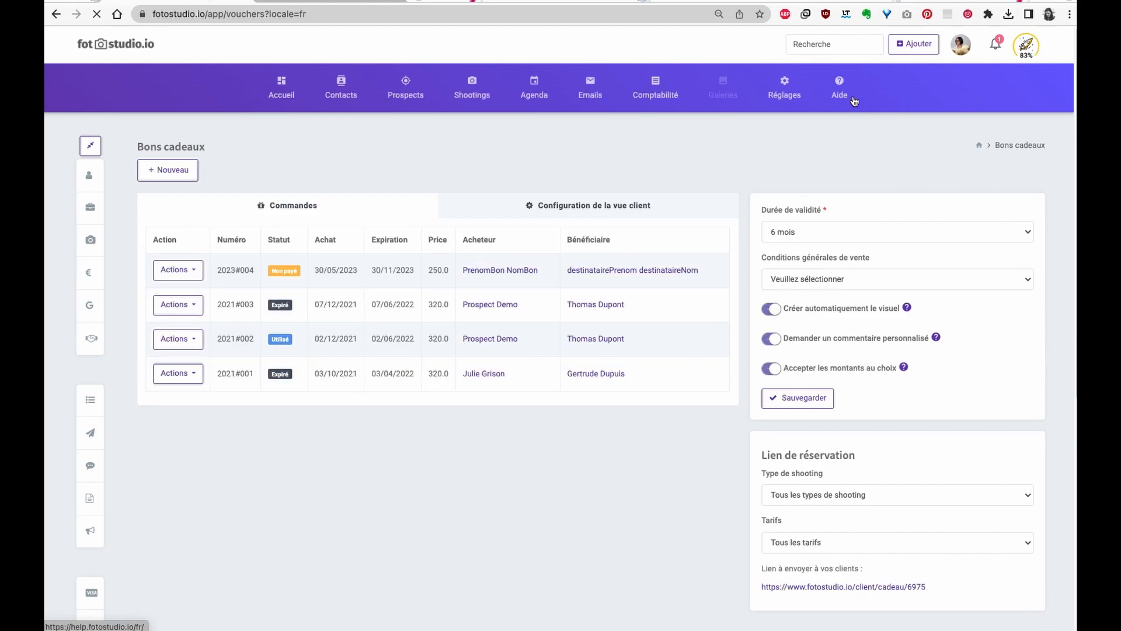
click(996, 46)
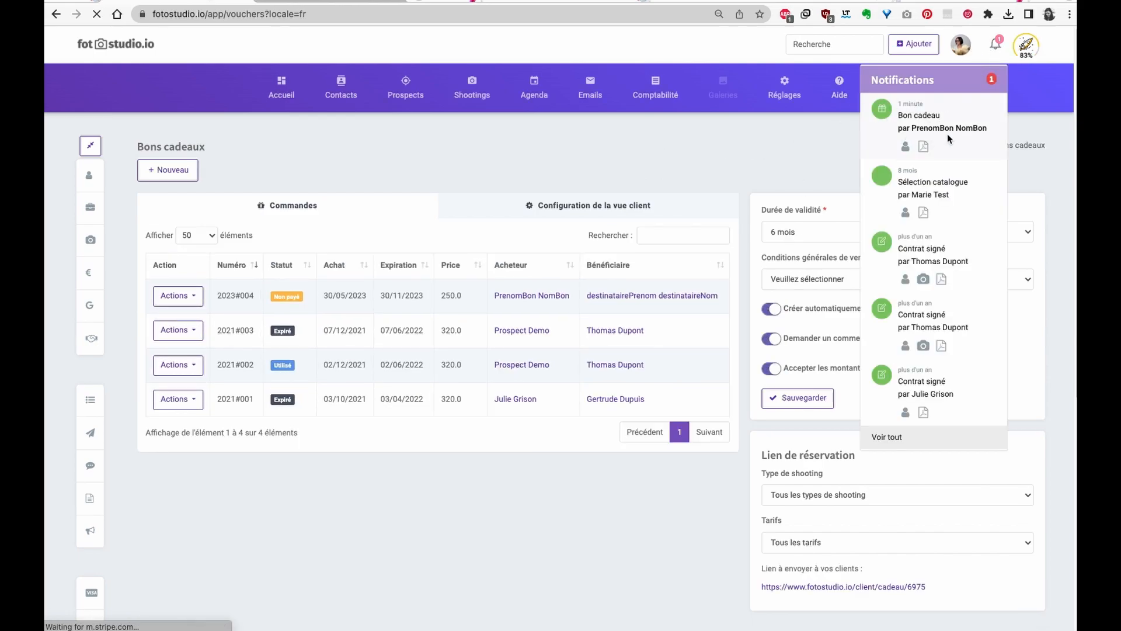
click(769, 124)
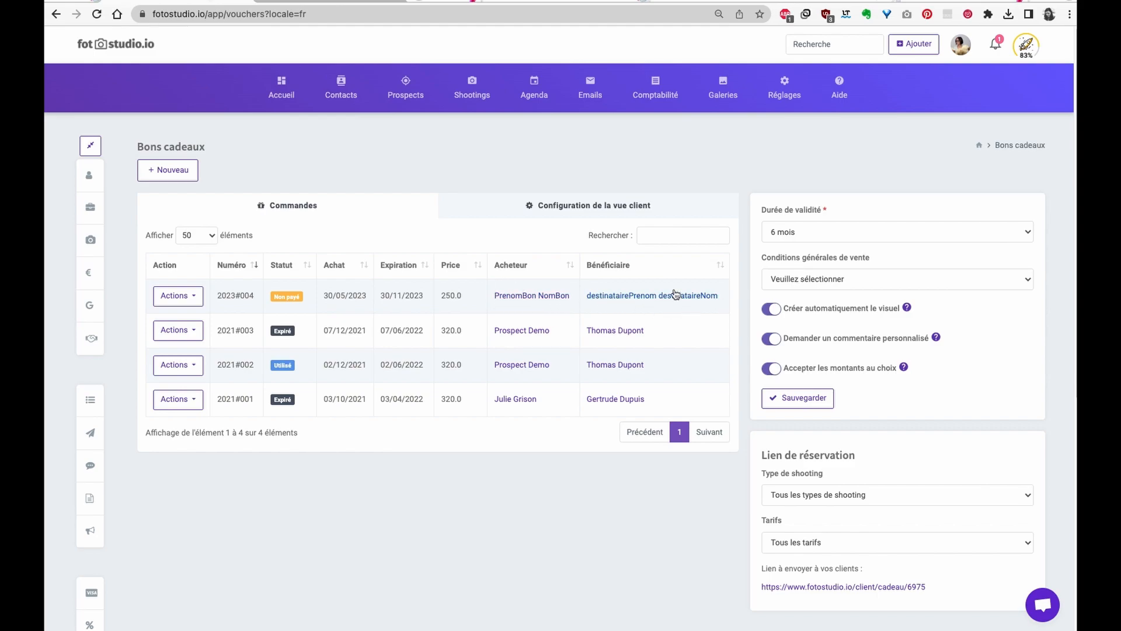
drag(260, 293, 214, 299)
click(229, 286)
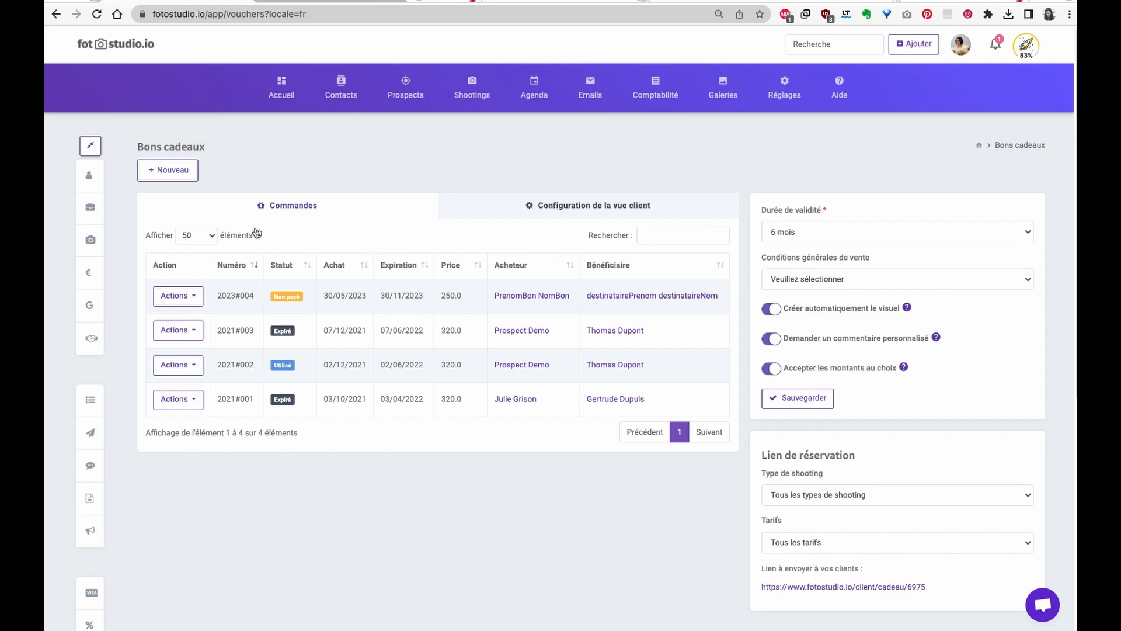
click(196, 295)
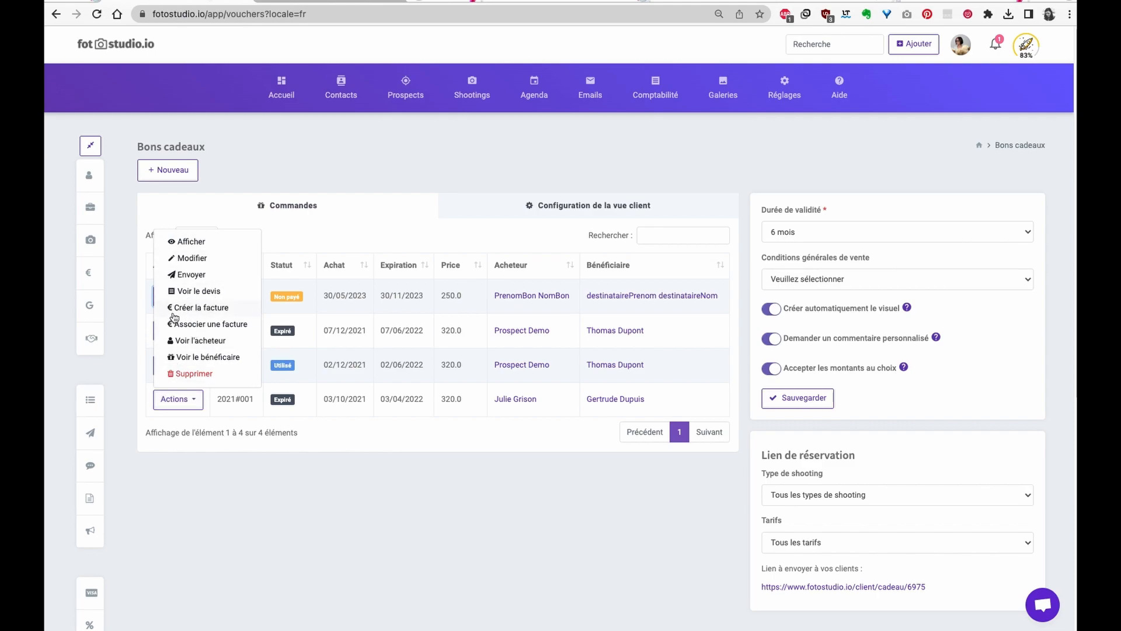
- Create and save the invoice for voucher order 2023#004
click(206, 310)
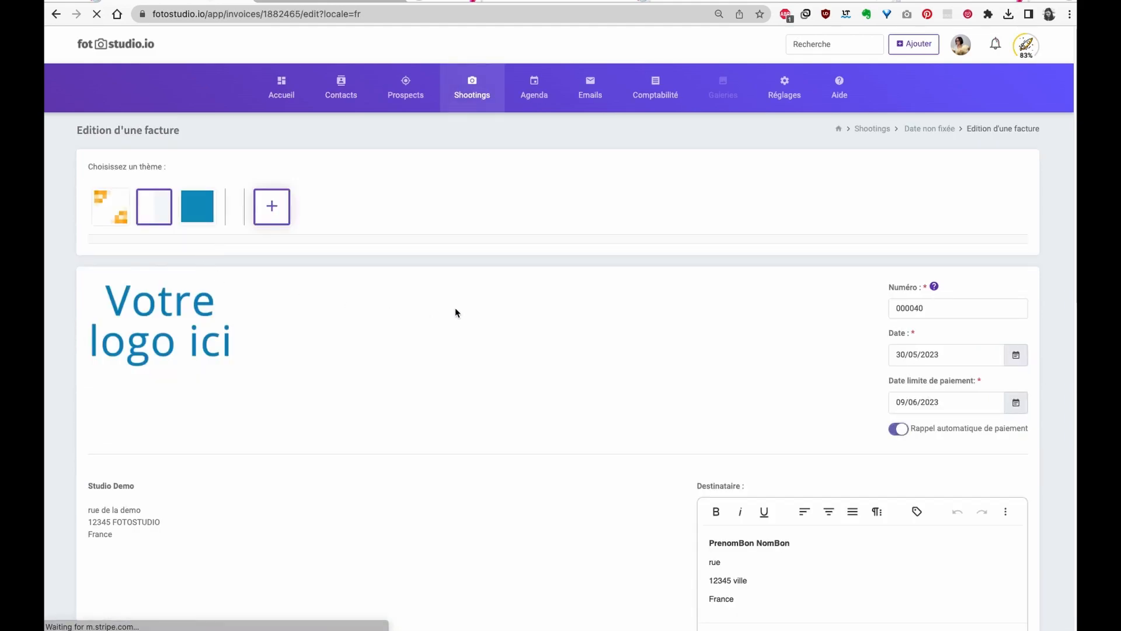
scroll(453, 308, down, 10)
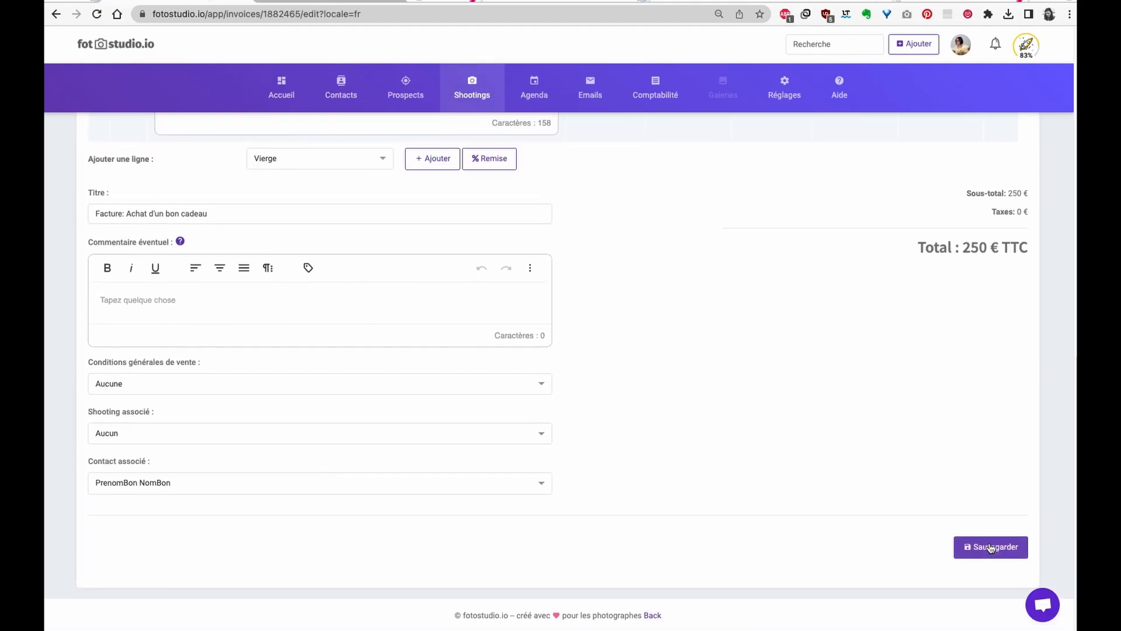
click(991, 546)
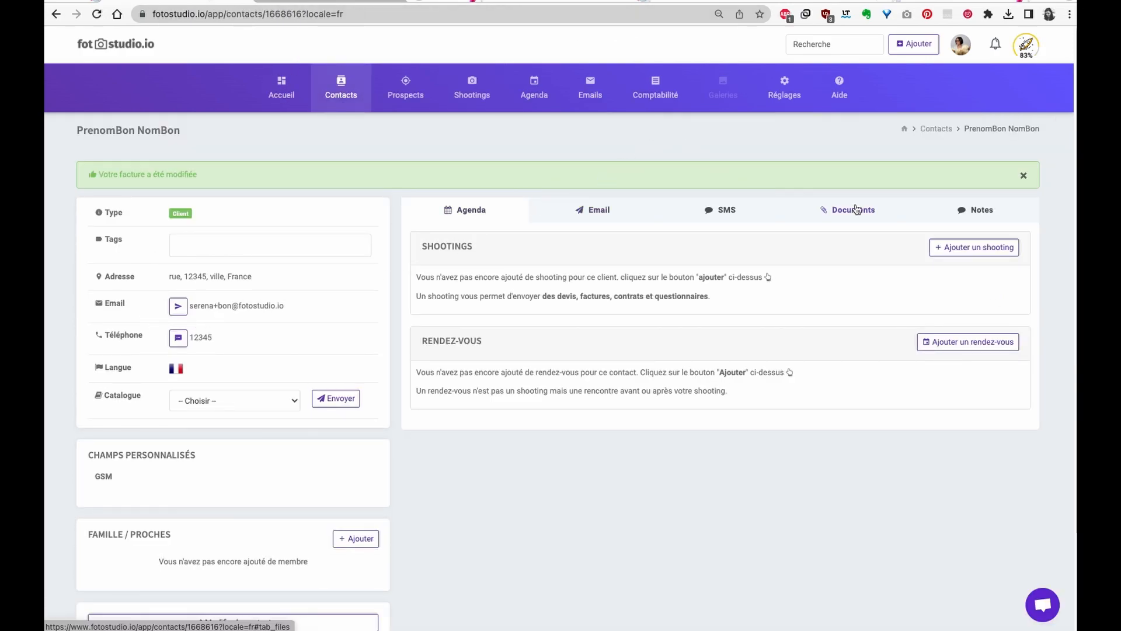
- Check the buyer's Documents for pending invoice #000040 at 250 €
drag(185, 127, 66, 134)
click(268, 142)
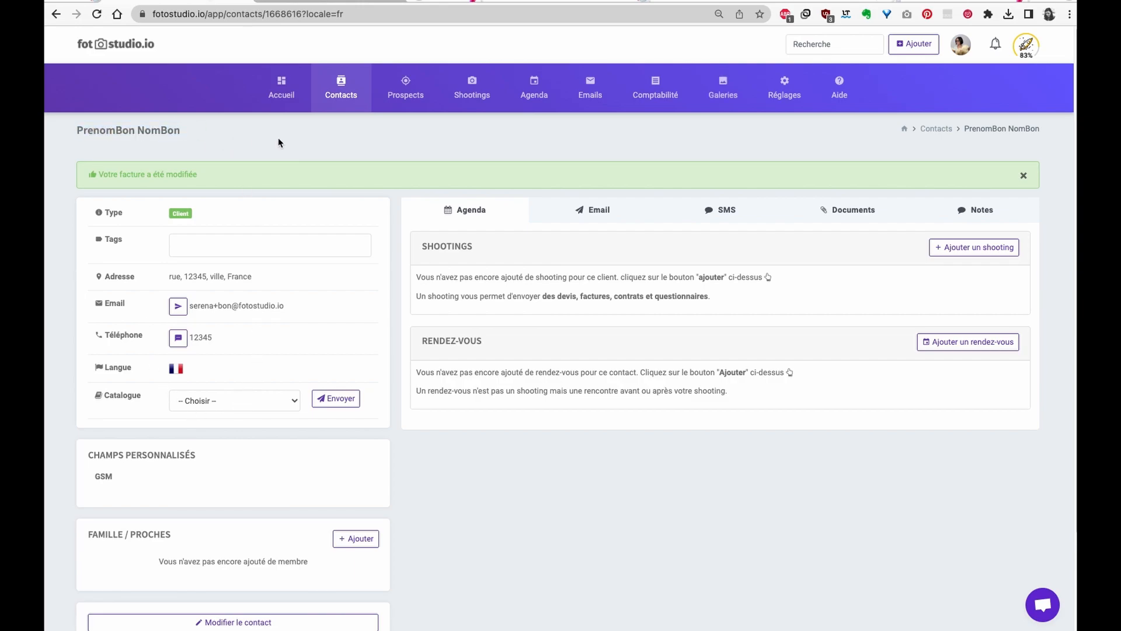
click(841, 214)
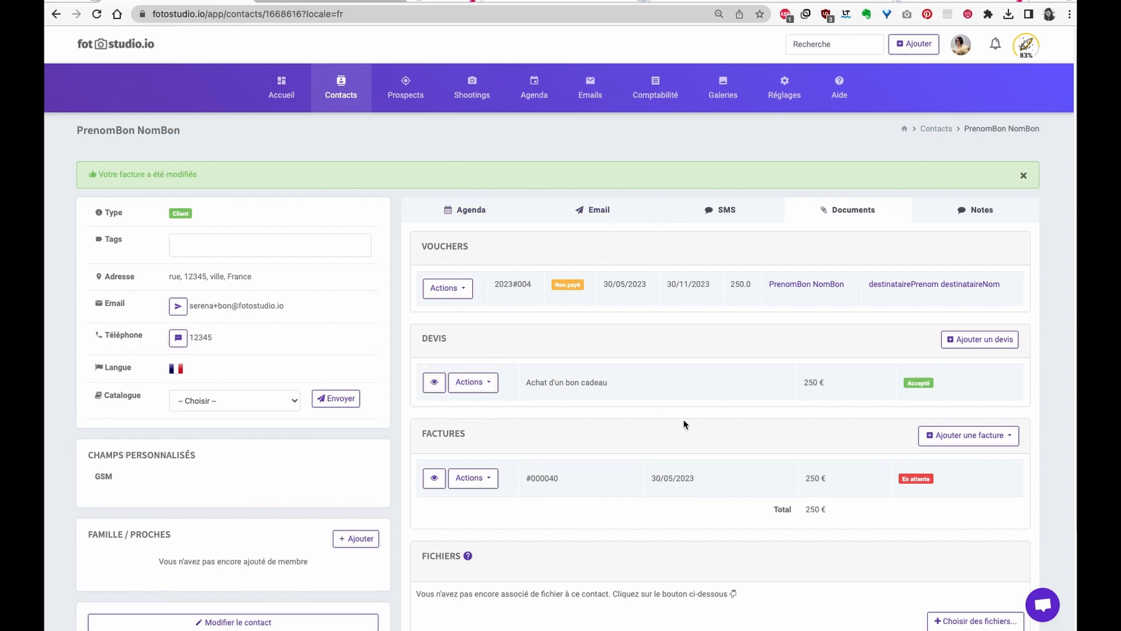
drag(826, 476, 786, 475)
- Record a 250 € Virement payment on invoice #000040
click(433, 519)
click(472, 478)
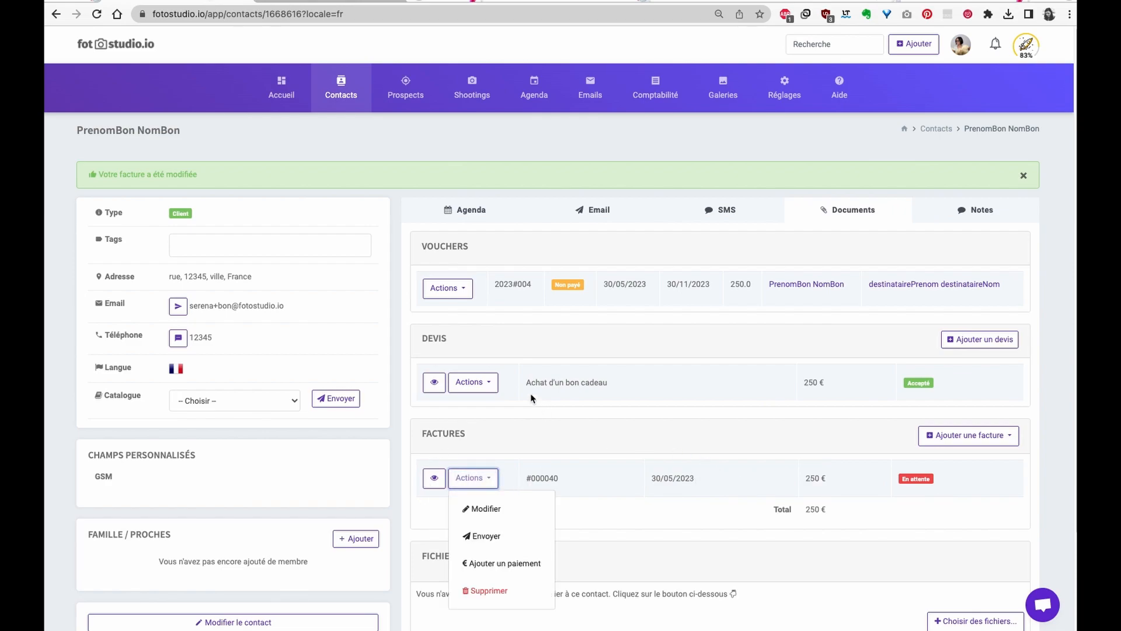
click(412, 529)
click(488, 483)
click(496, 561)
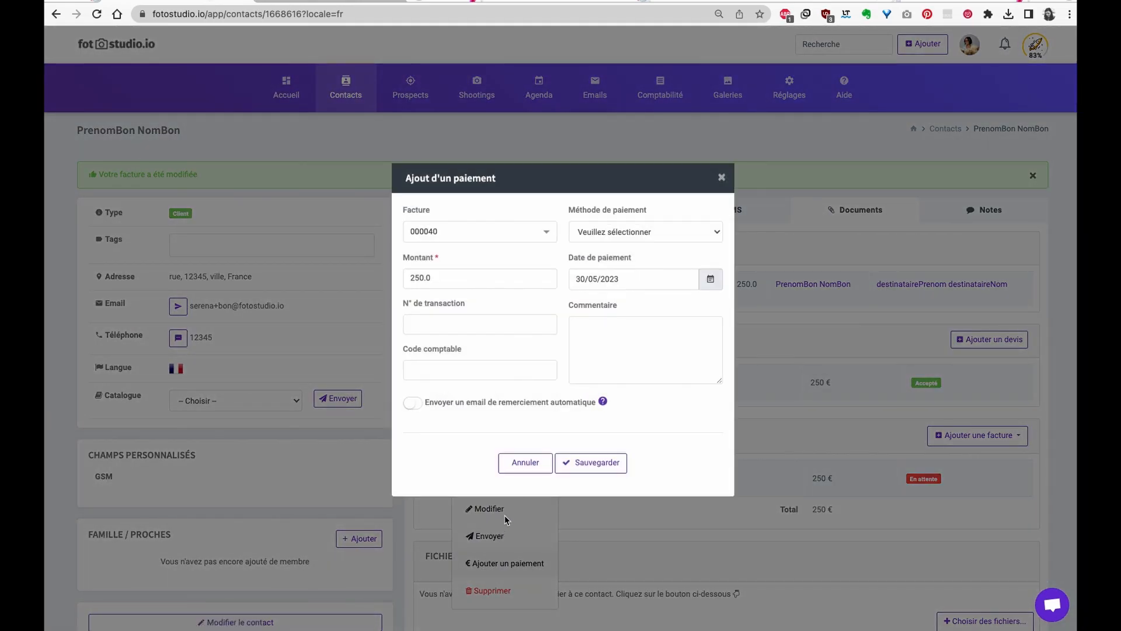
click(625, 239)
click(624, 353)
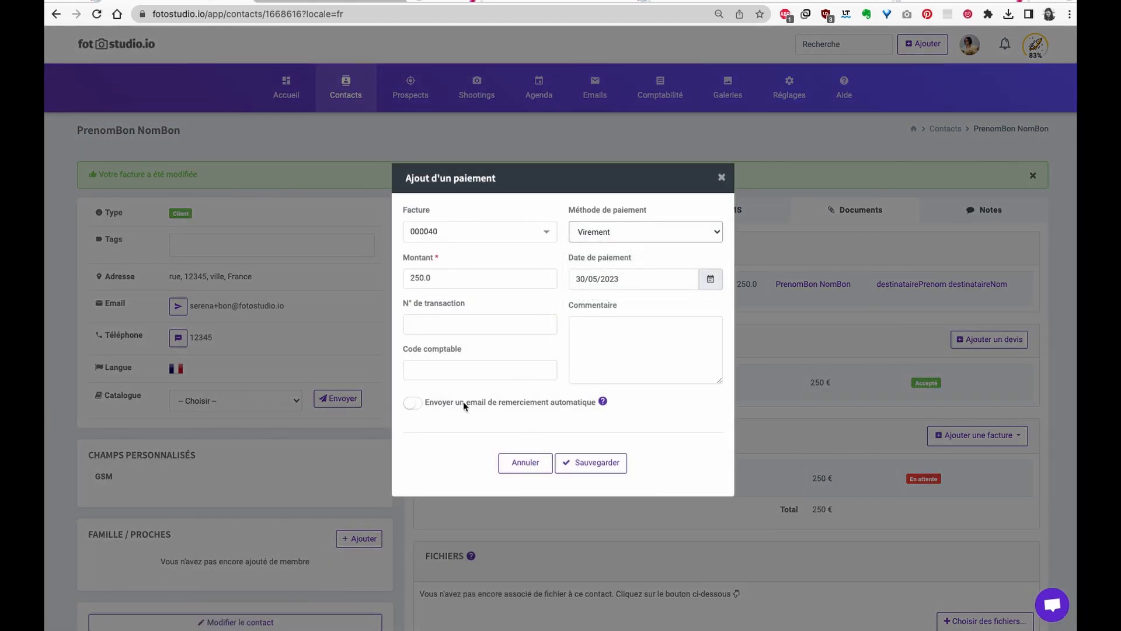
click(591, 463)
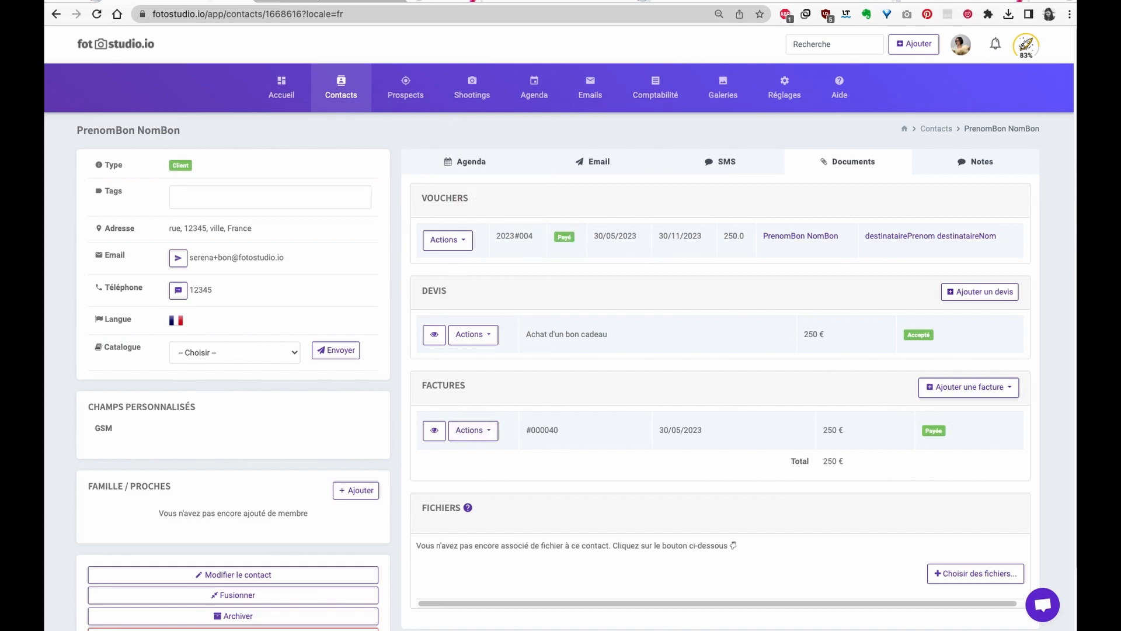
- Email voucher 2023#004 to the buyer with the 'Votre bon cadeau' message
click(448, 239)
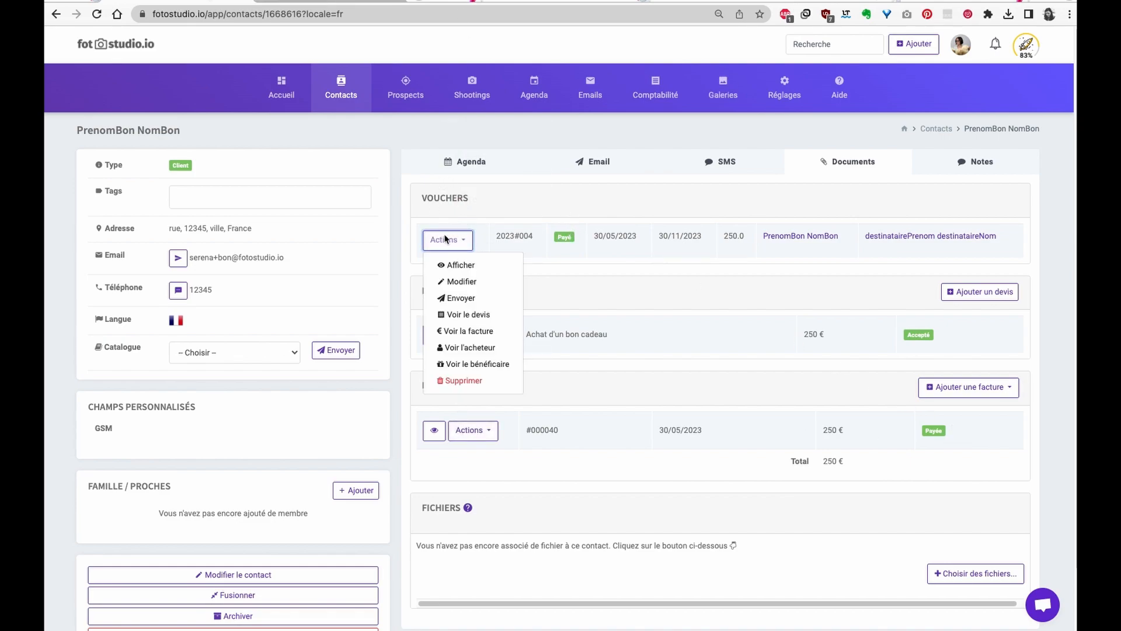
click(507, 296)
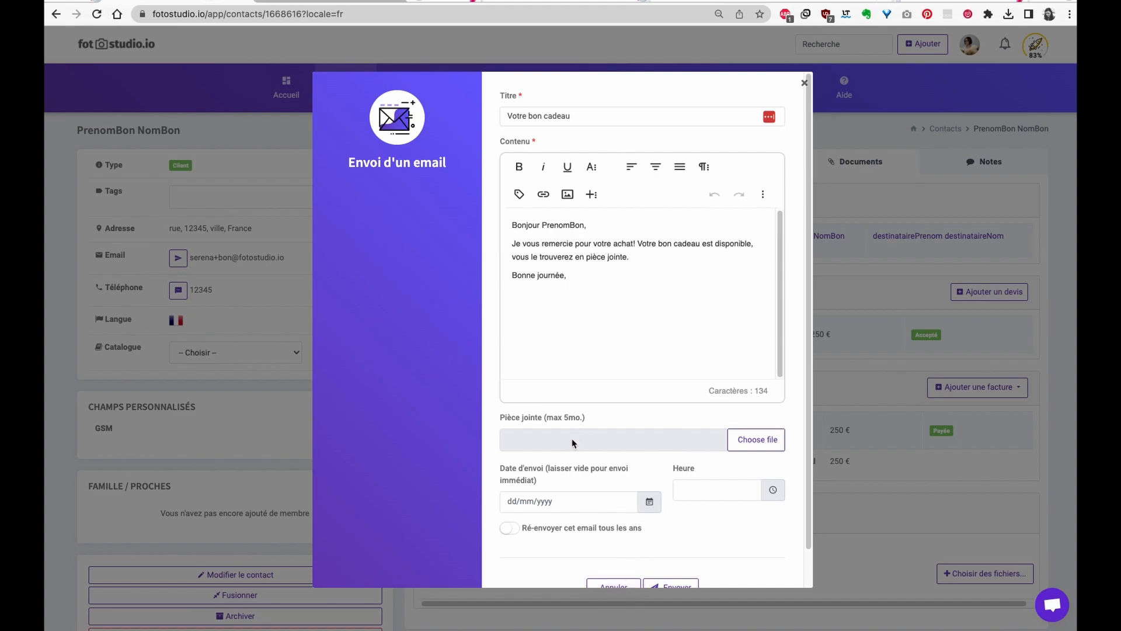
click(674, 583)
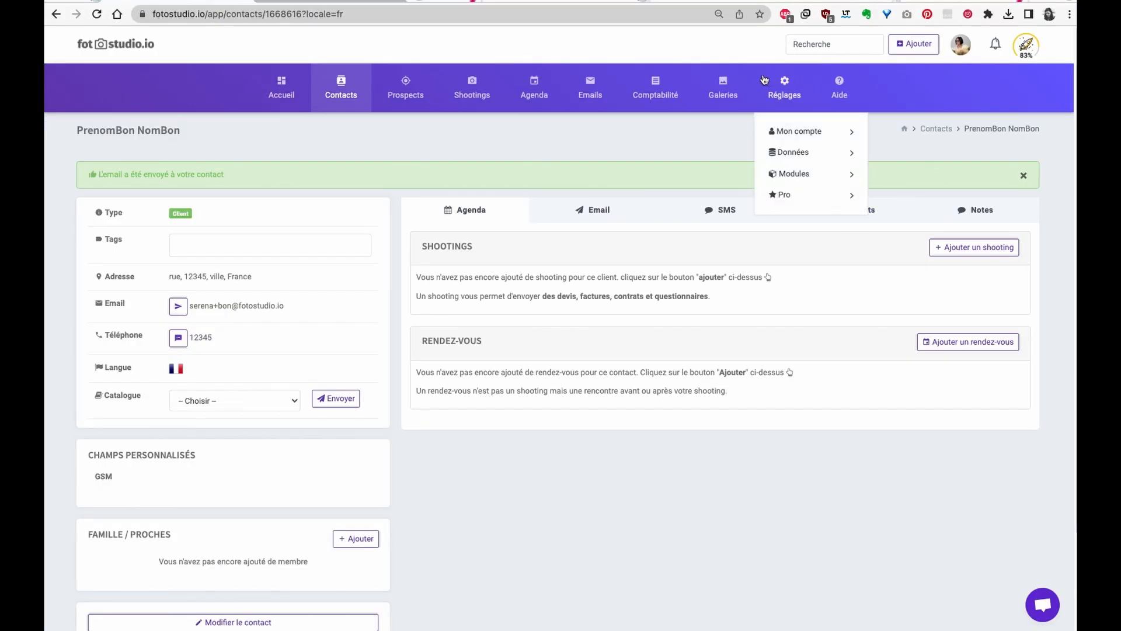
- Search the contacts by name and open the gift voucher recipient's contact page
click(835, 43)
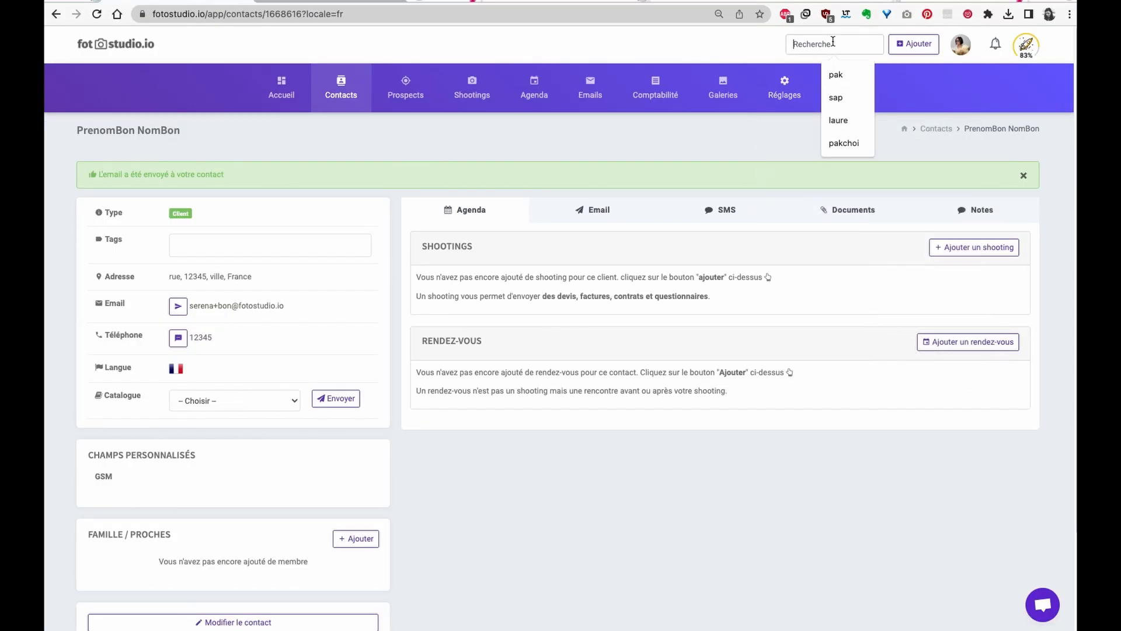
text(dest)
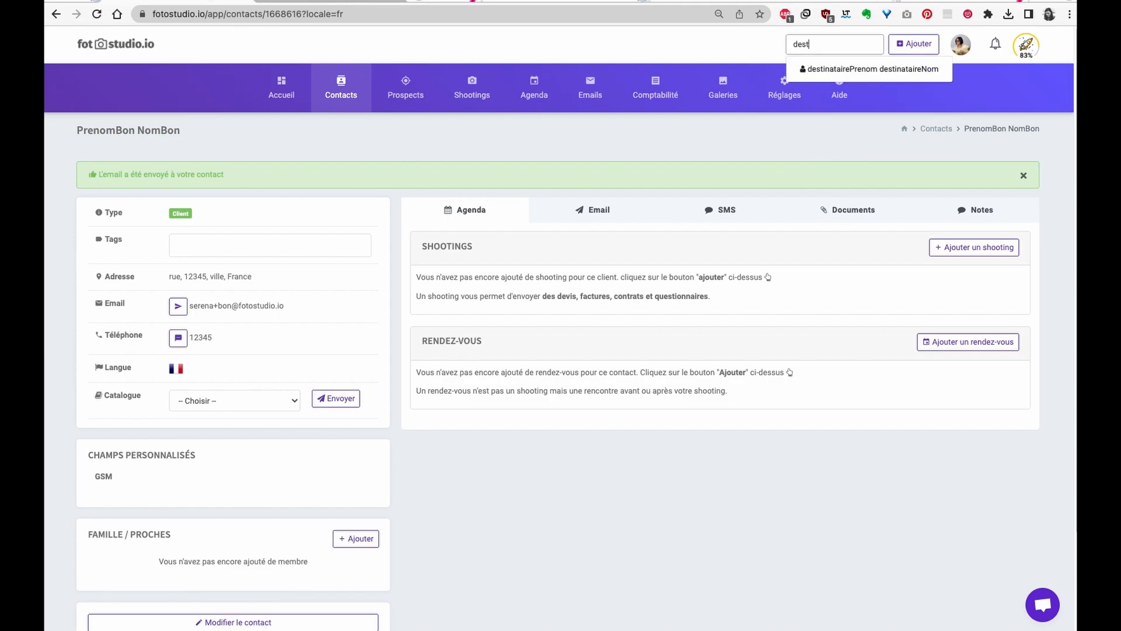
click(817, 78)
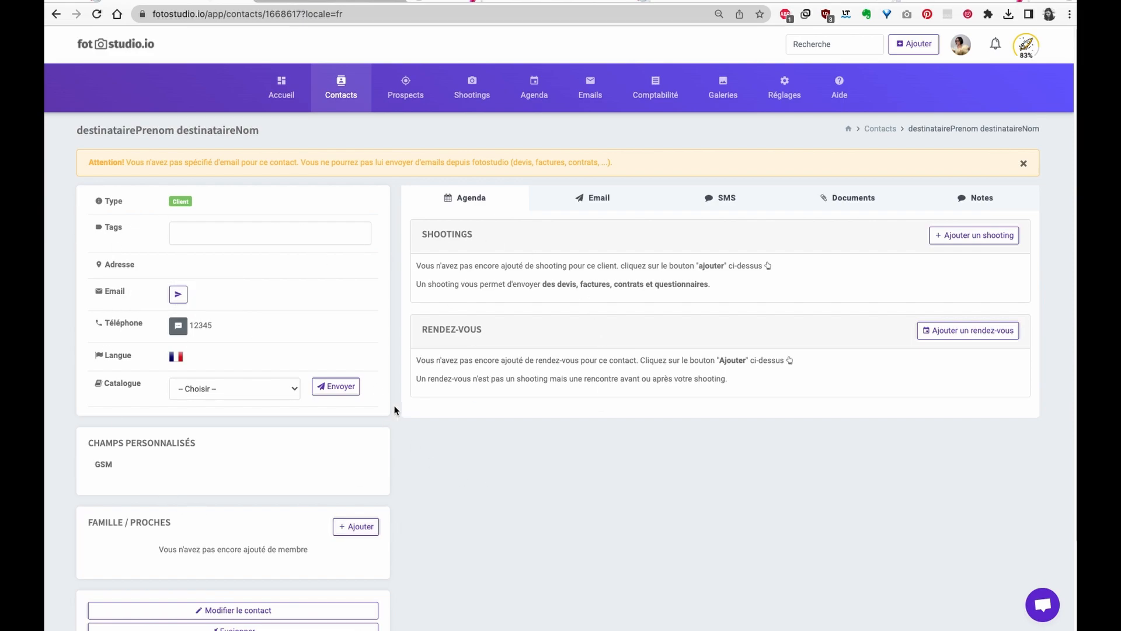
- Add a Grossesse shooting for the recipient paid with gift voucher 2023#004
click(952, 237)
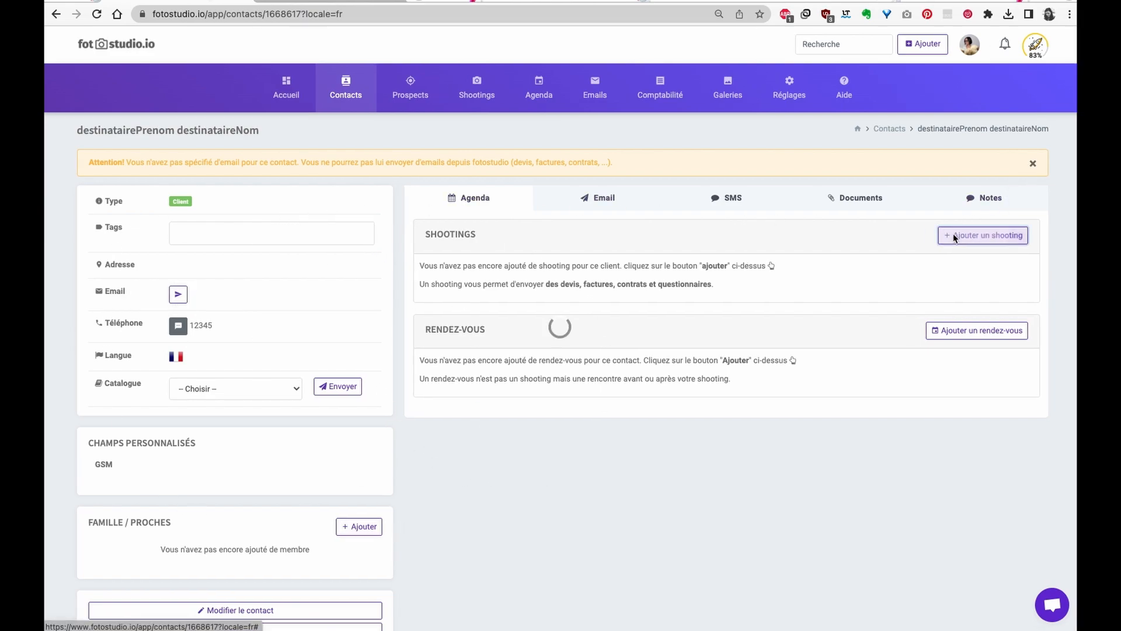
click(695, 217)
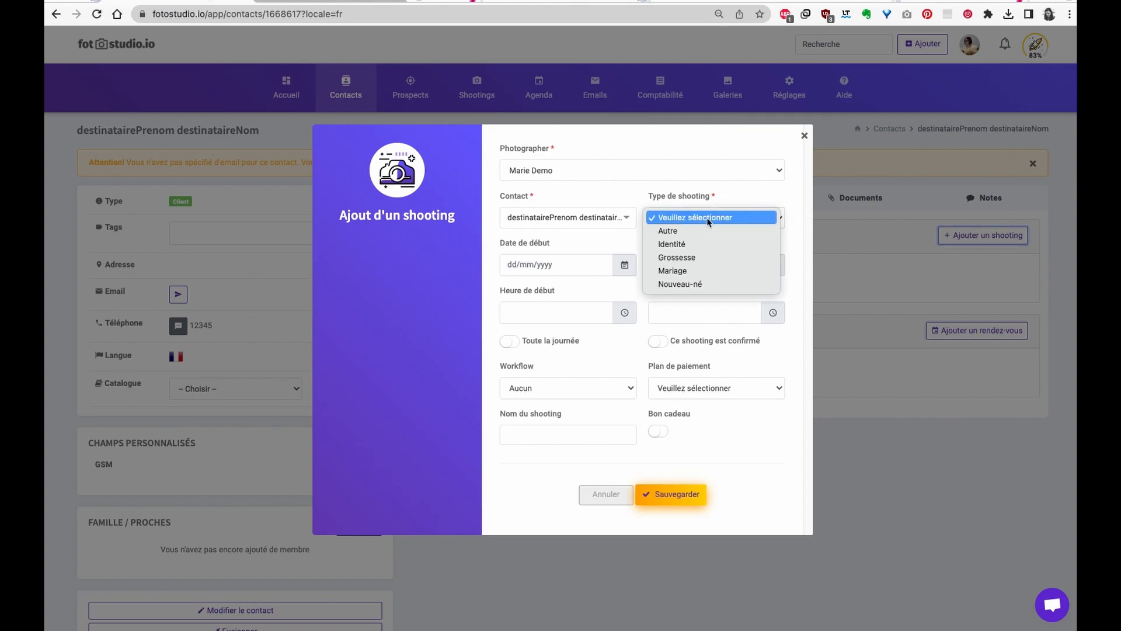
click(712, 257)
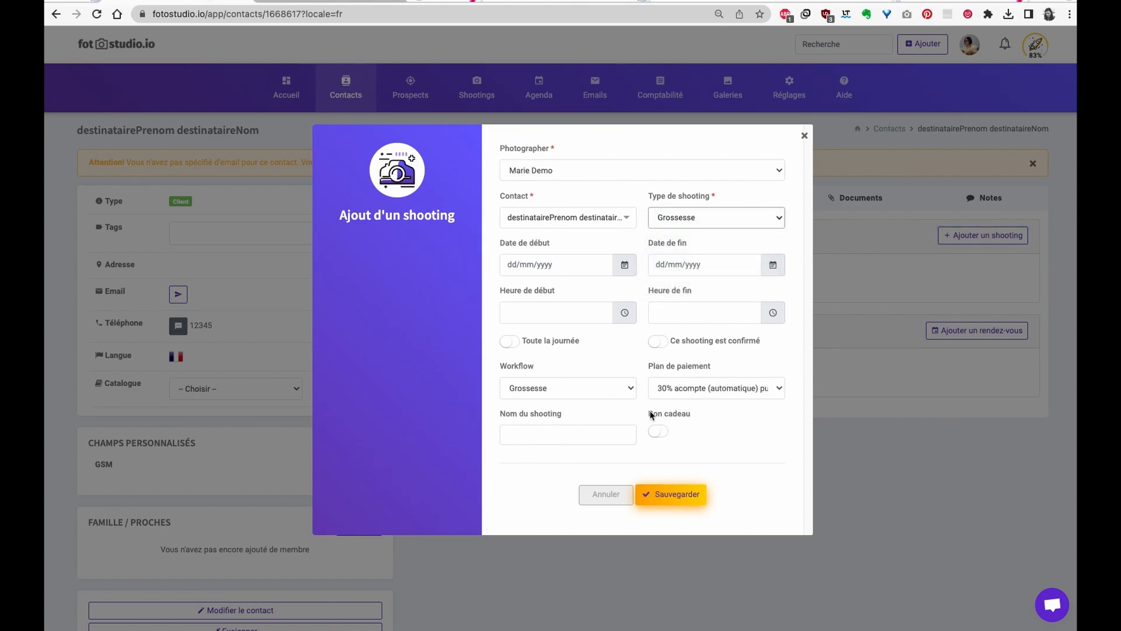
drag(648, 418, 689, 418)
click(664, 433)
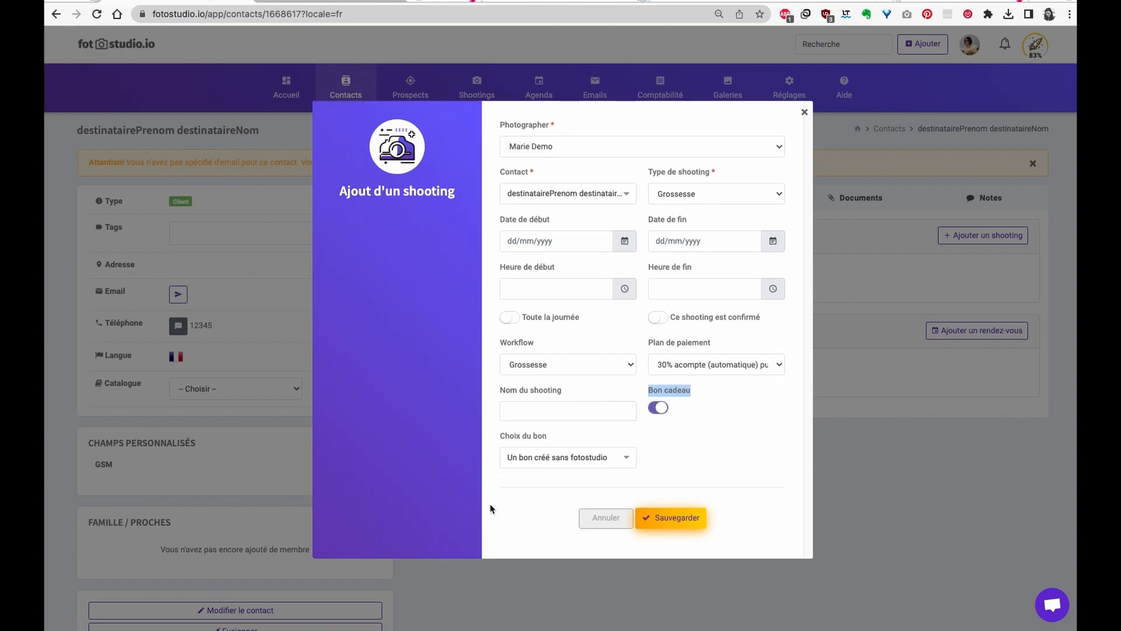
click(543, 457)
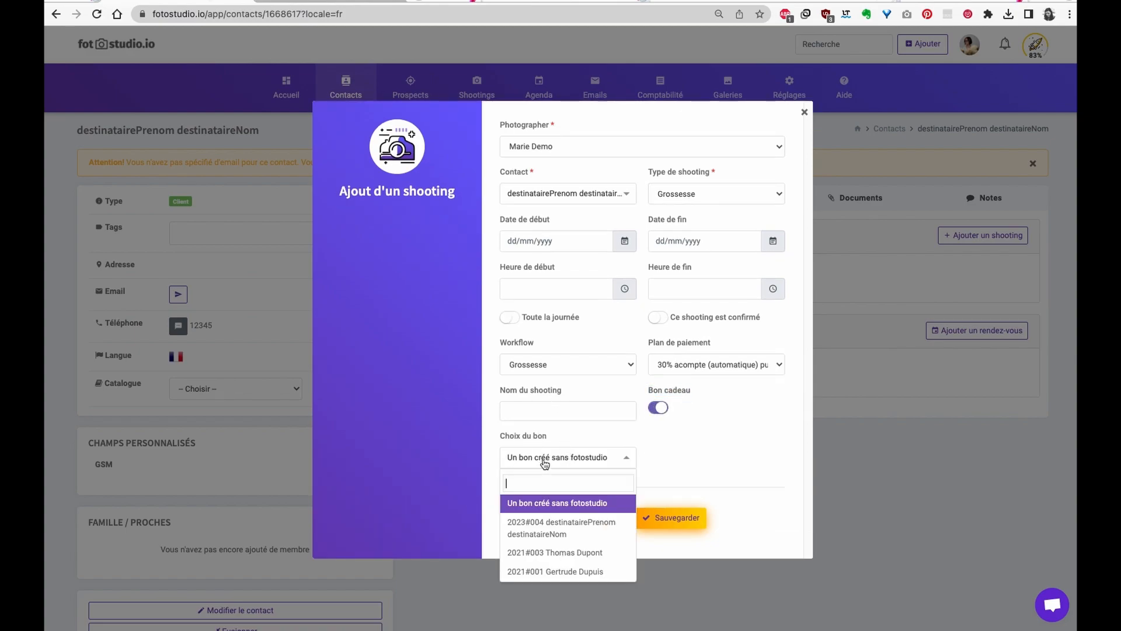
click(548, 527)
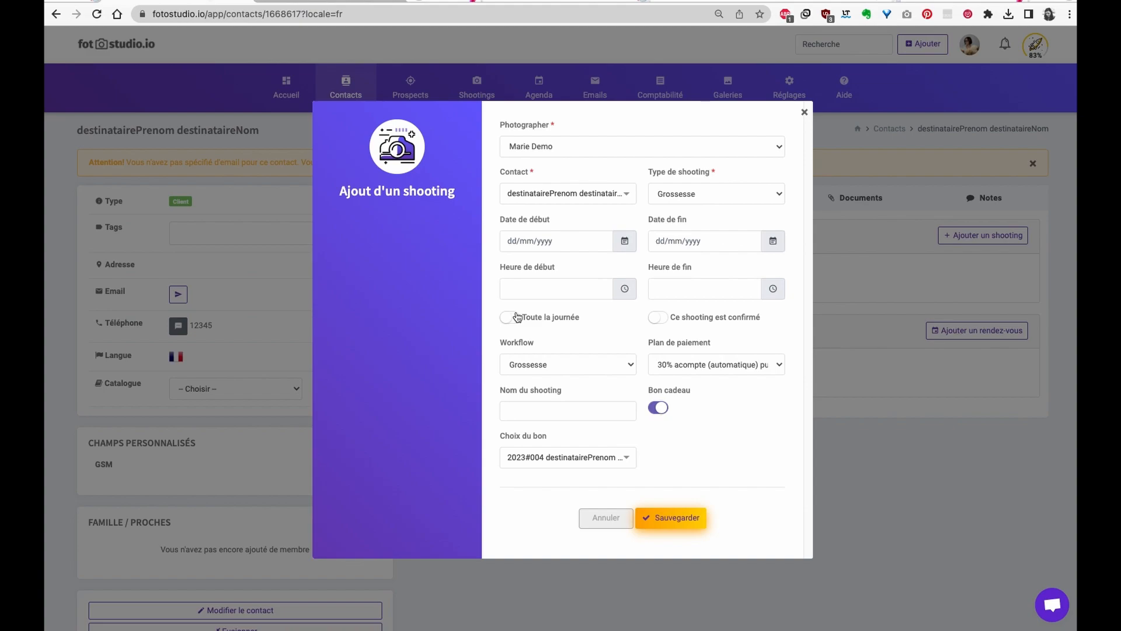
click(675, 527)
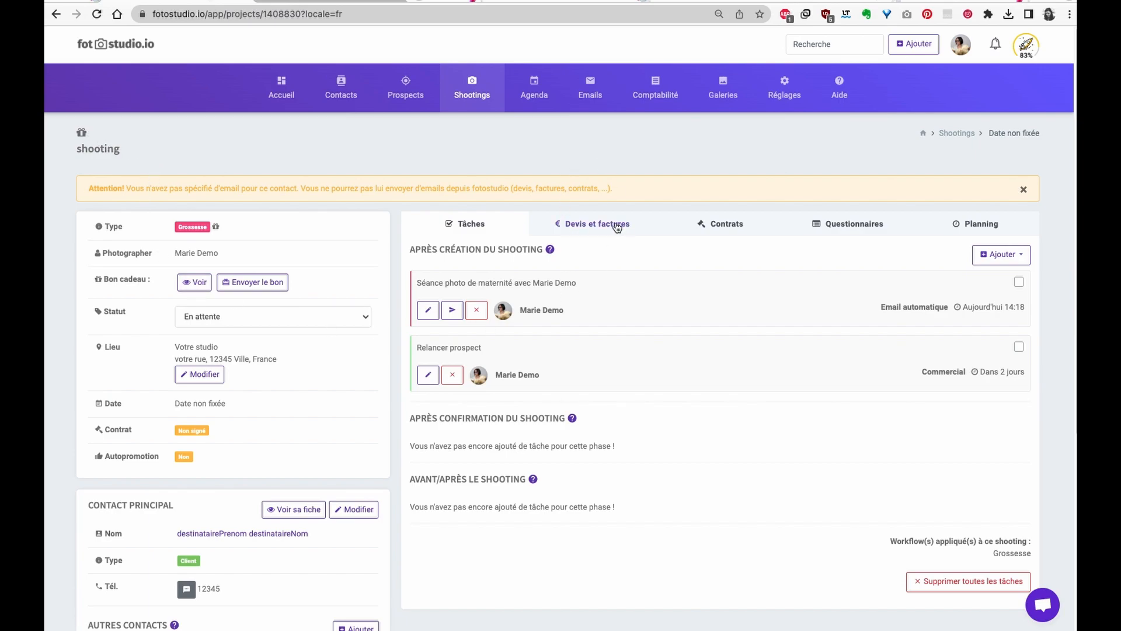
- Fix the shooting's price with the Grossesse - collection douceur formula at 250 €
click(591, 225)
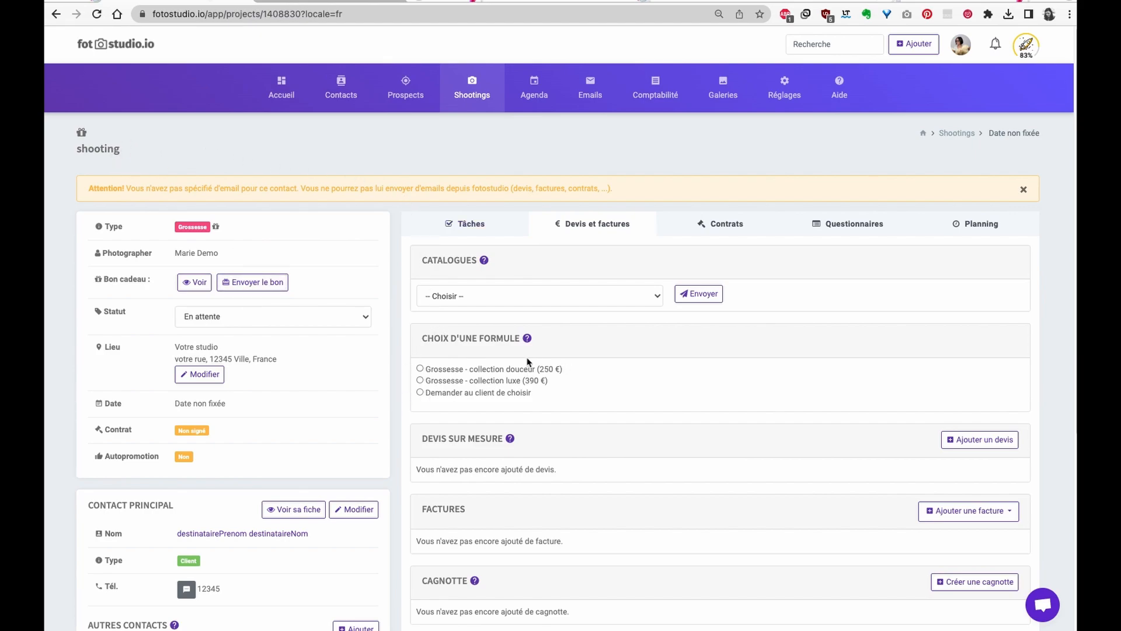
click(419, 368)
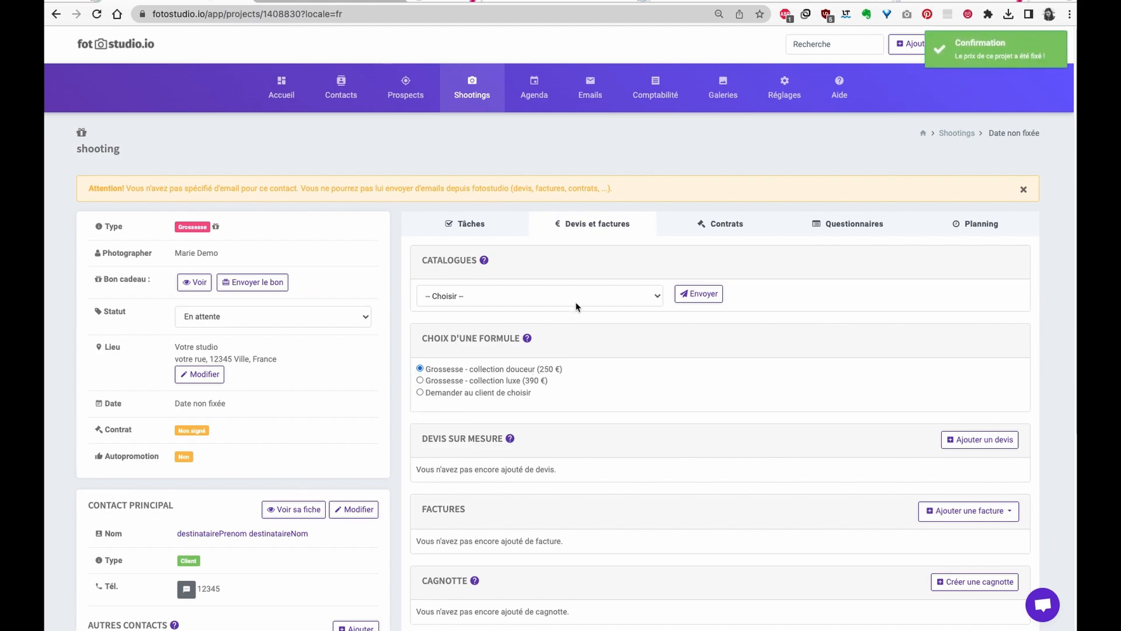
click(723, 224)
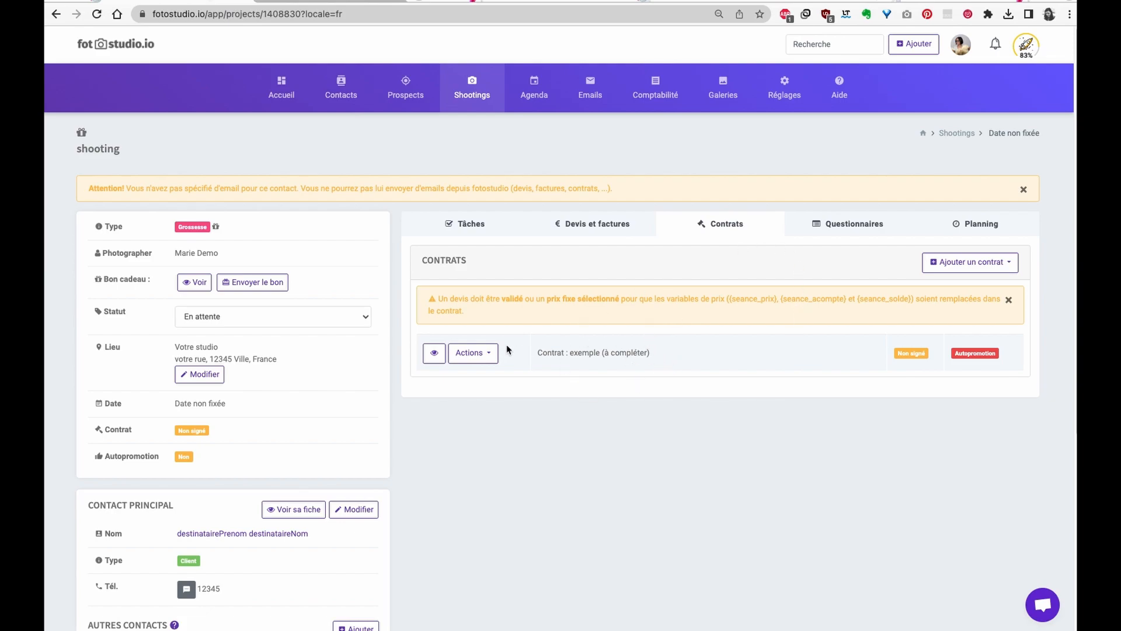
- Edit the example contract and delete the Prix row from its session table
click(486, 354)
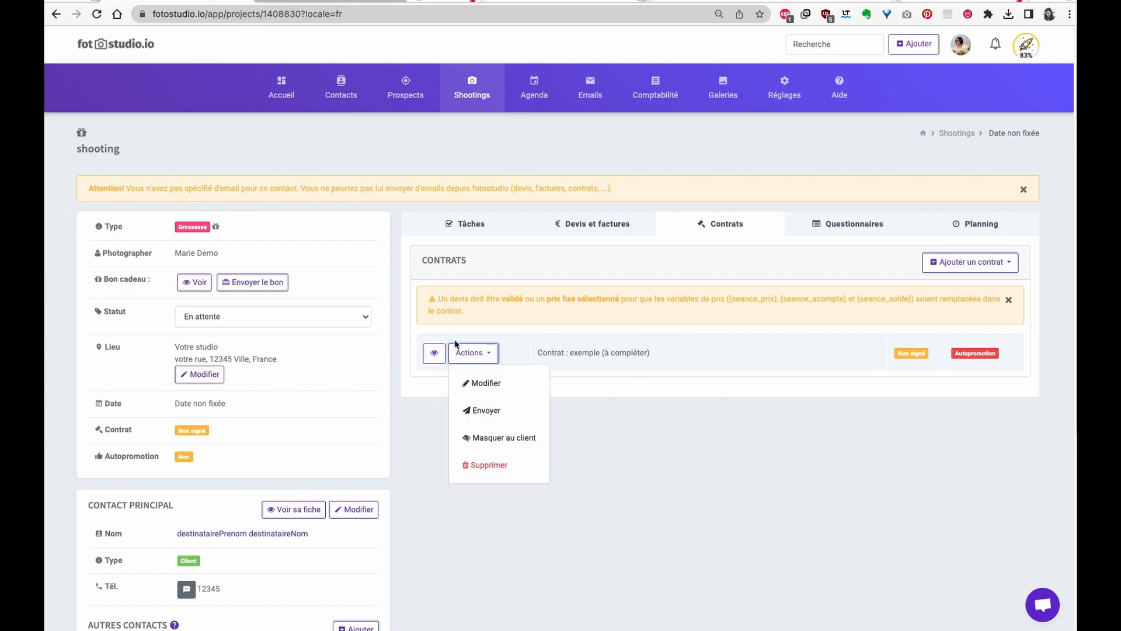
click(486, 384)
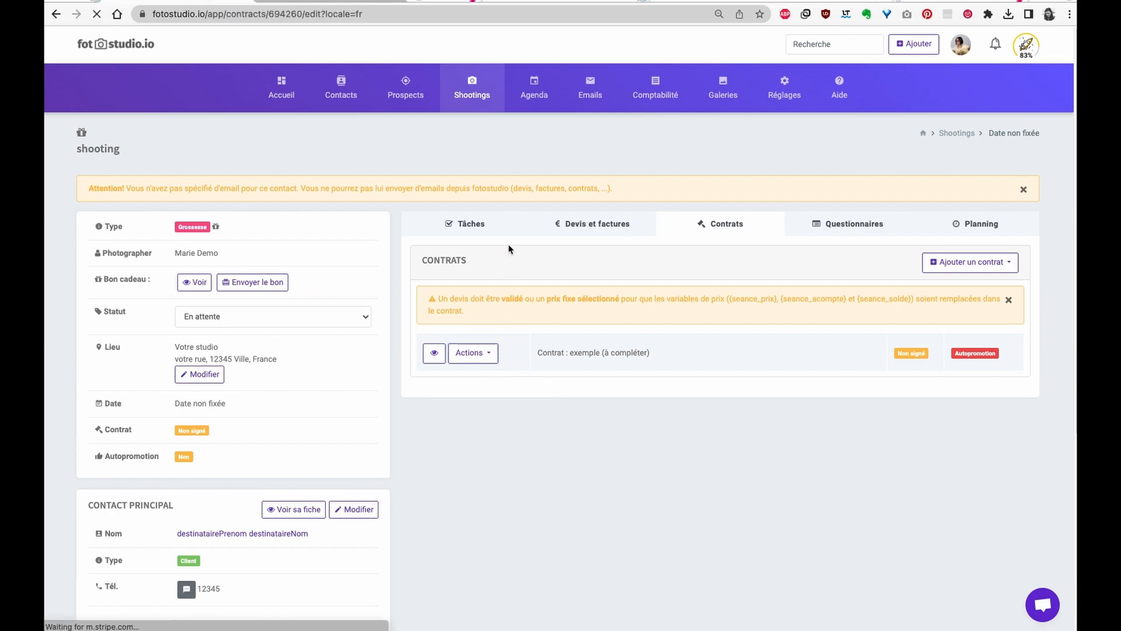
scroll(260, 265, down, 2)
scroll(259, 266, down, 10)
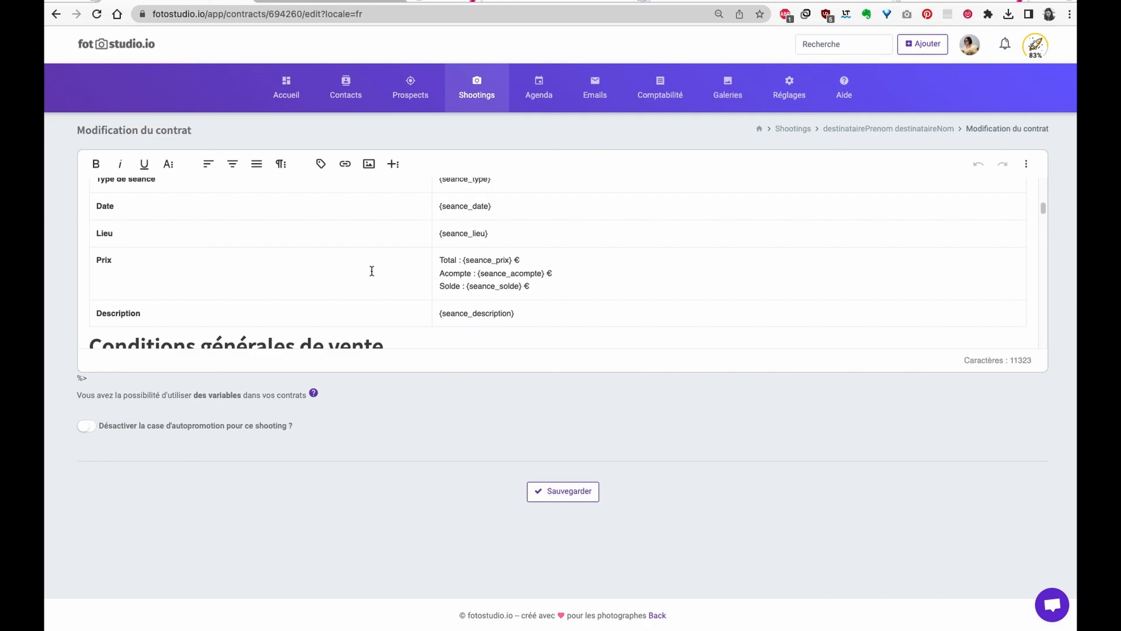
click(544, 285)
drag(93, 252, 853, 284)
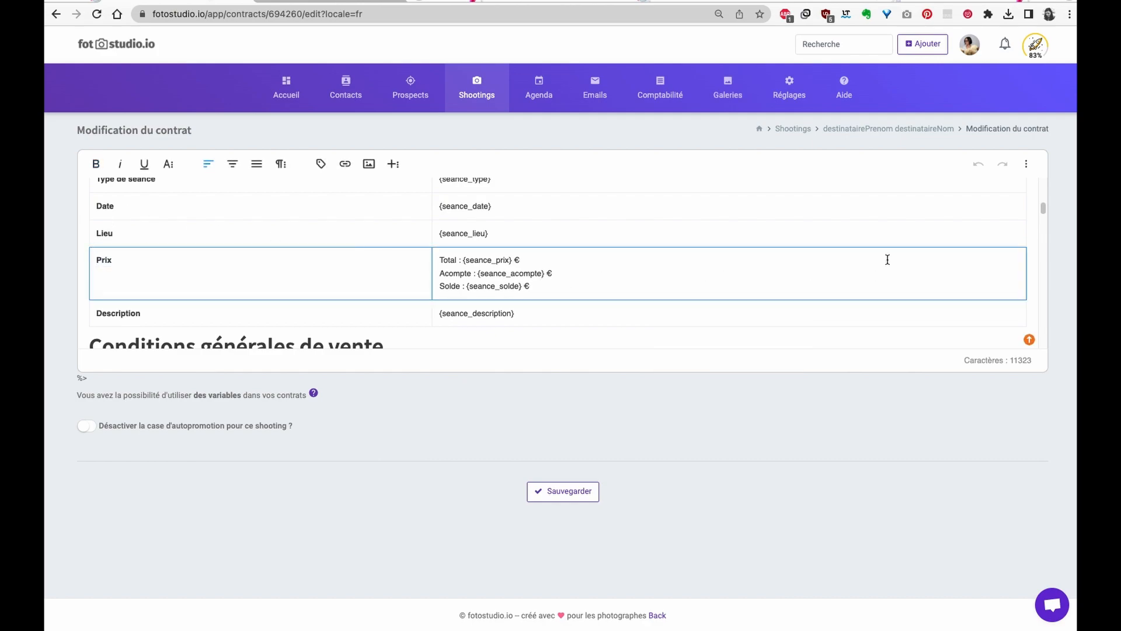
key(BackSpace)
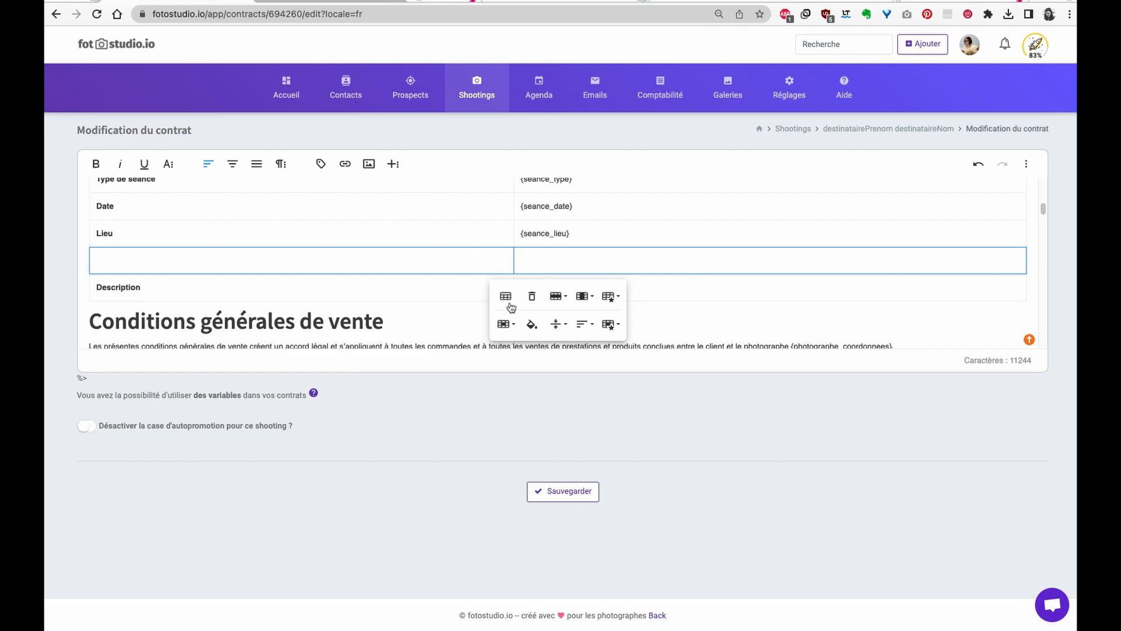
- Clear the emptied row and Description entry in the session table, then save the contract
right_click(865, 264)
click(629, 248)
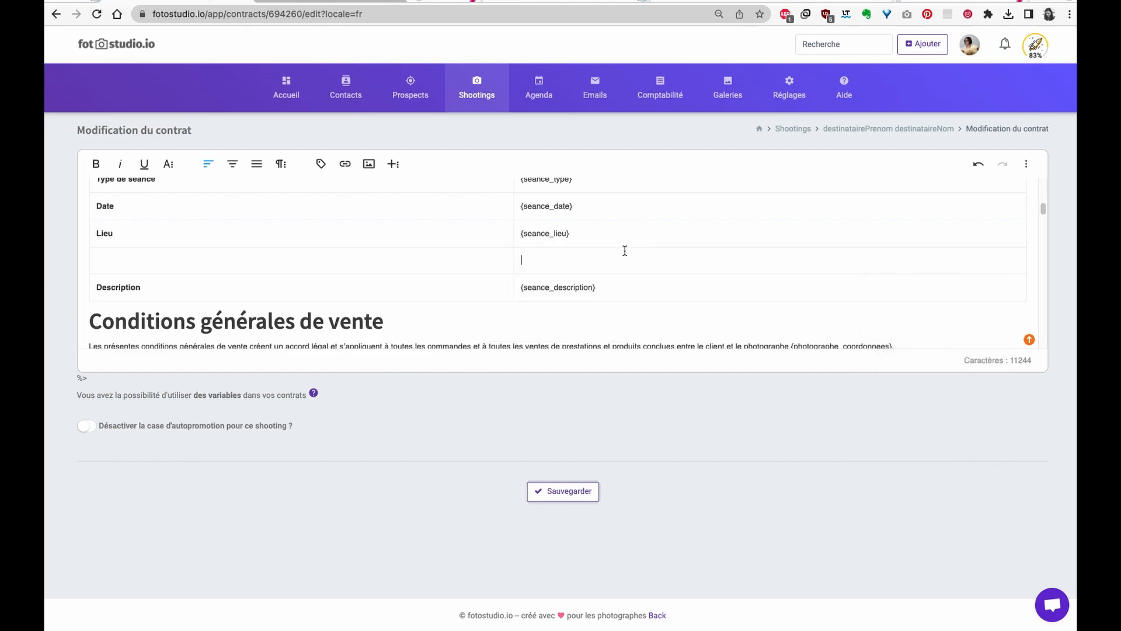
click(608, 259)
click(133, 260)
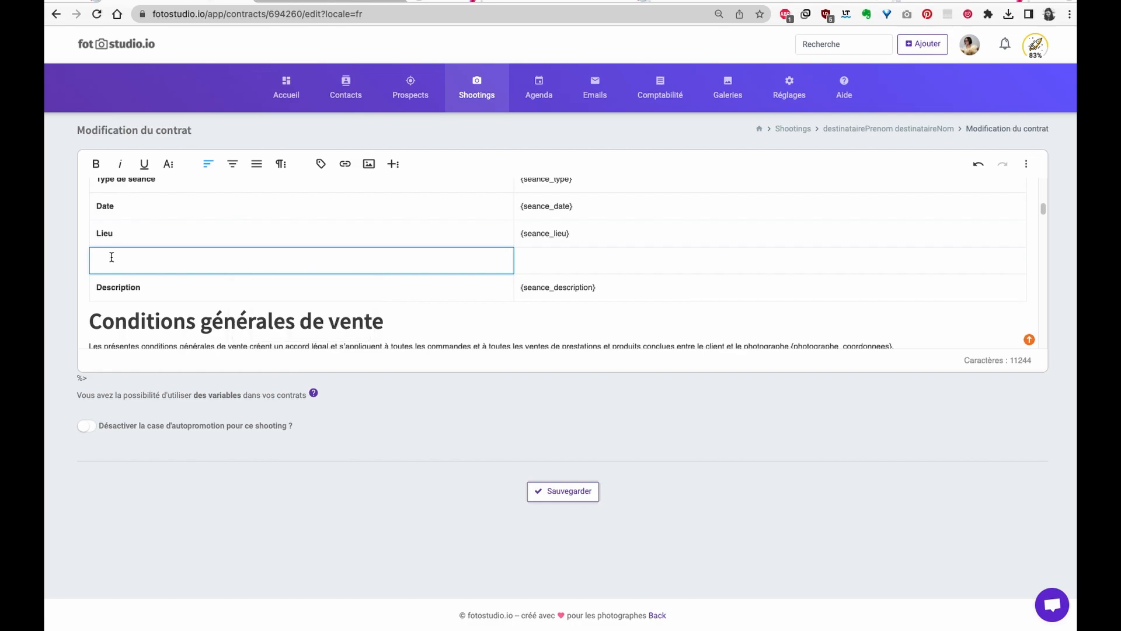
drag(99, 288, 684, 286)
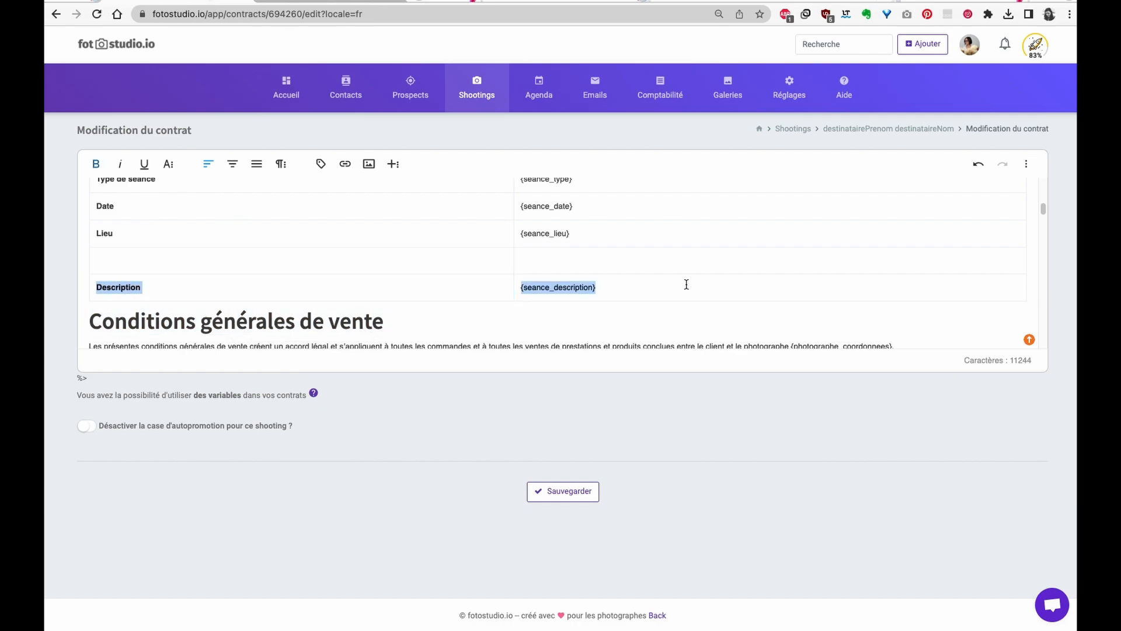
key(BackSpace)
click(277, 260)
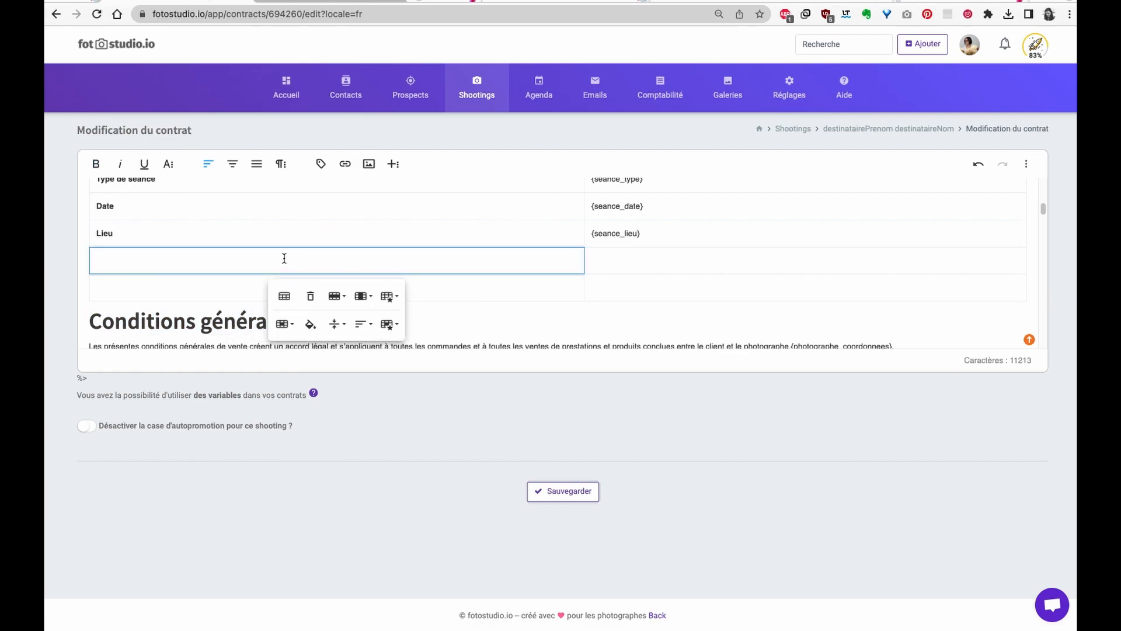
key(ctrl+z)
click(99, 295)
key(Down)
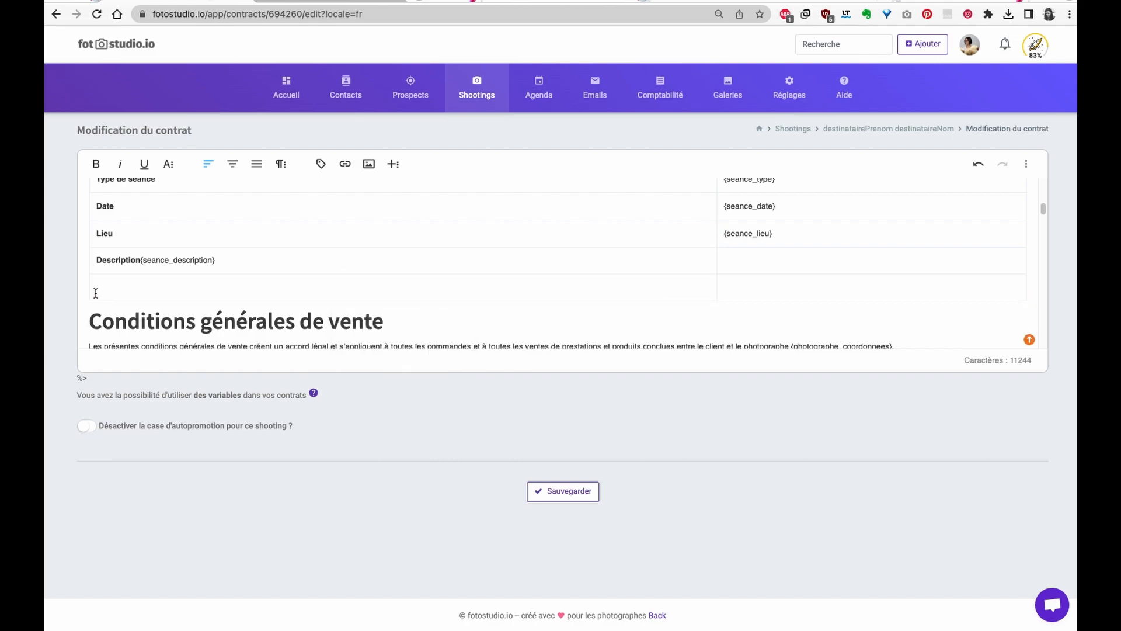
click(95, 293)
key(BackSpace)
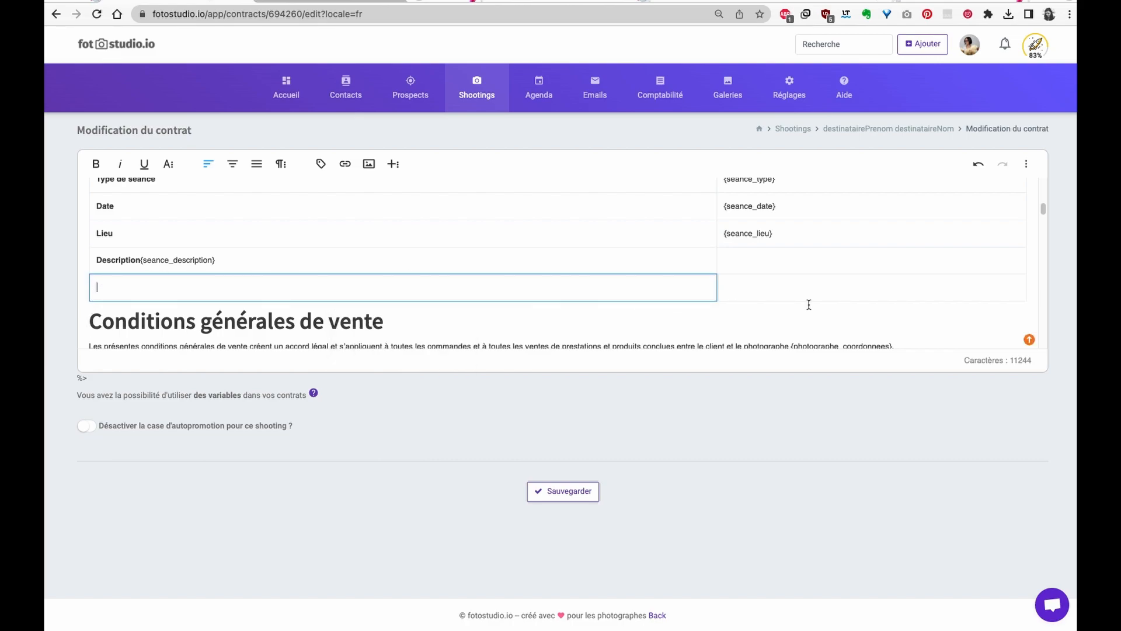
drag(1028, 293, 1020, 295)
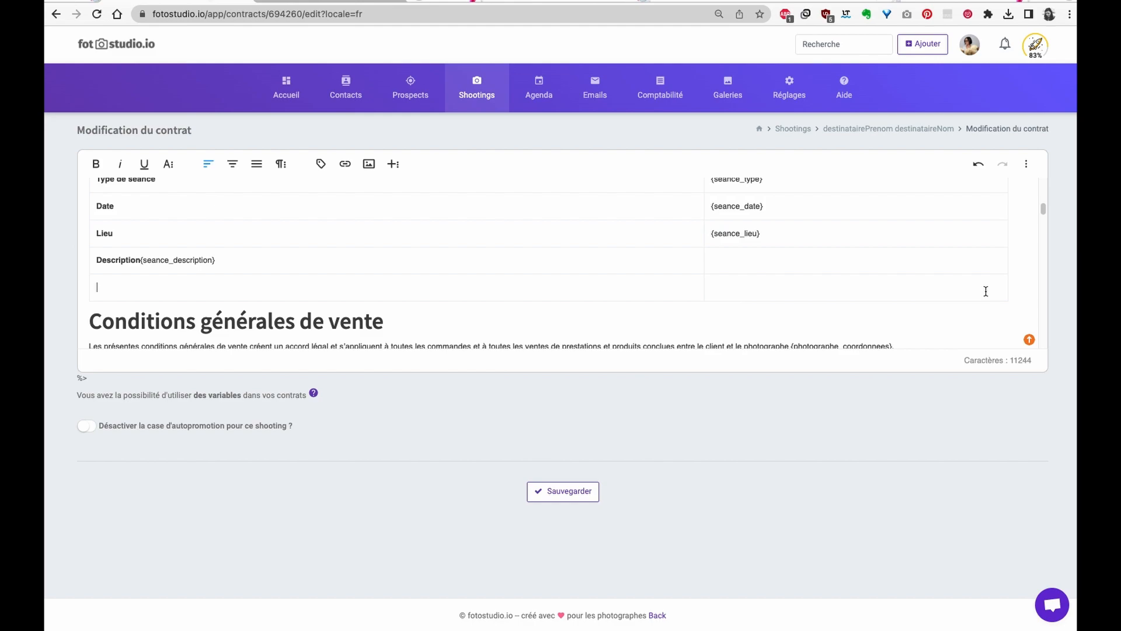
key(ctrl+z)
key(ctrl+z)
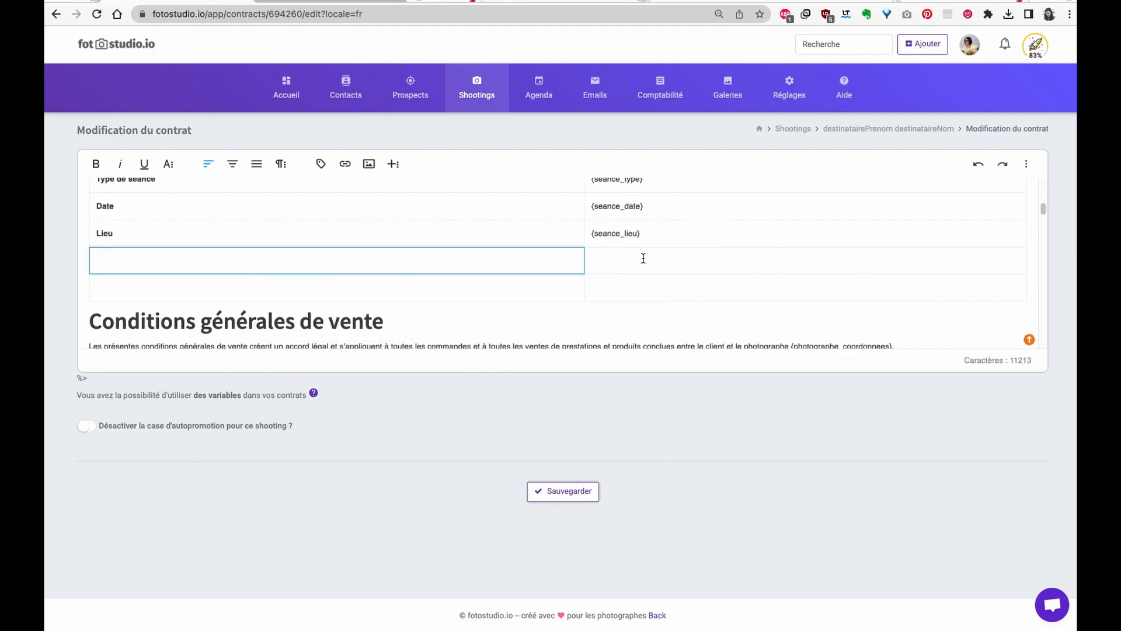
drag(530, 259, 650, 267)
text(Description{seance_description})
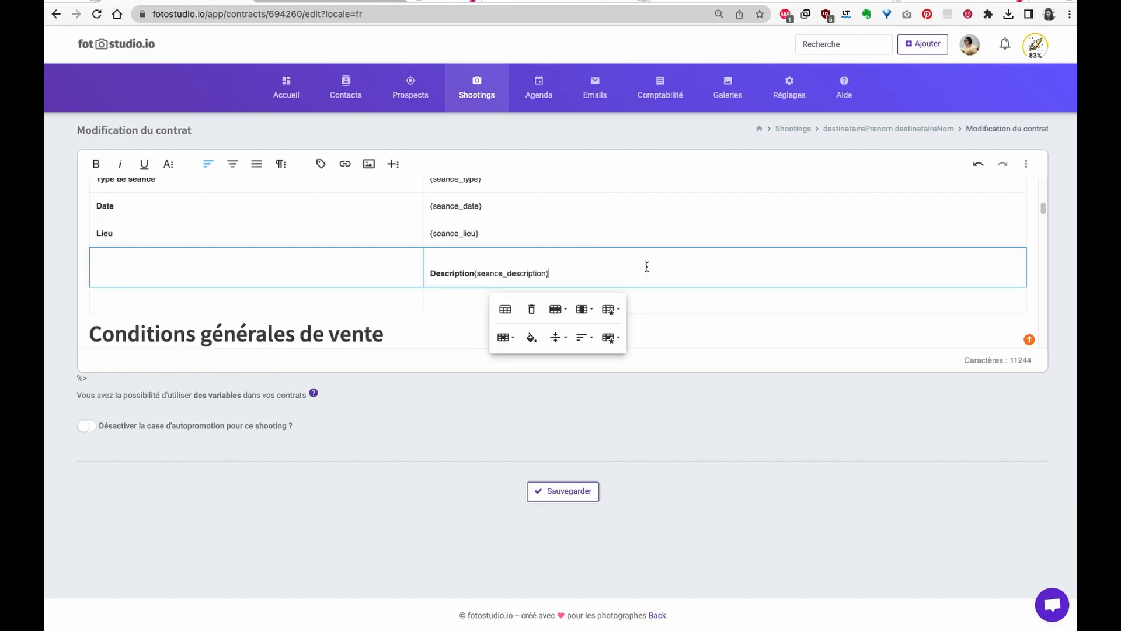
key(ctrl+z)
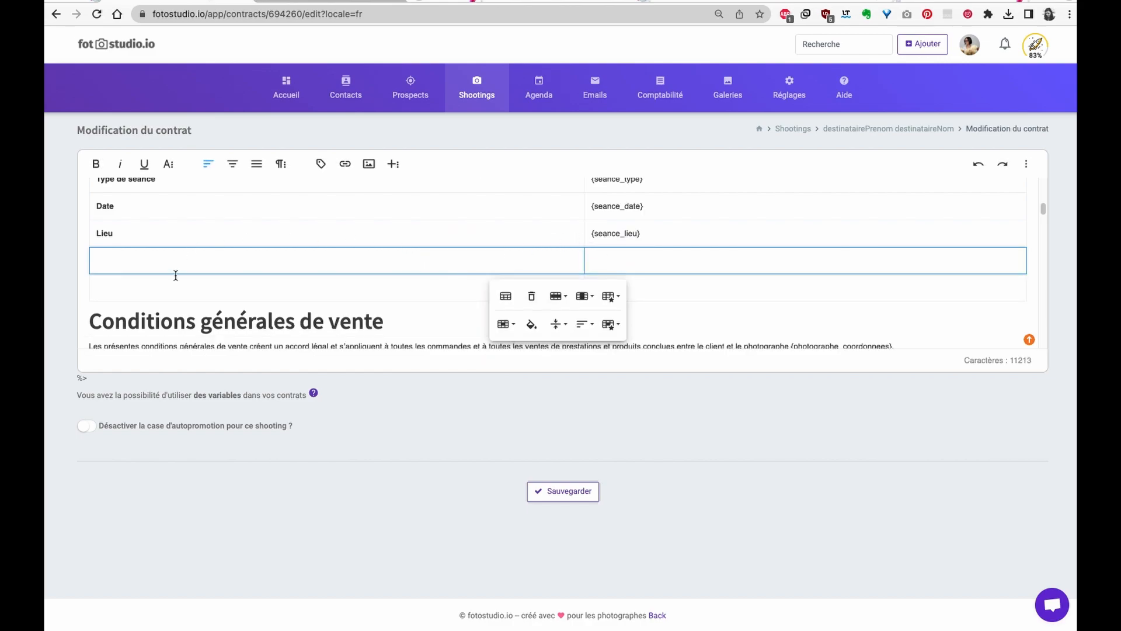
click(550, 495)
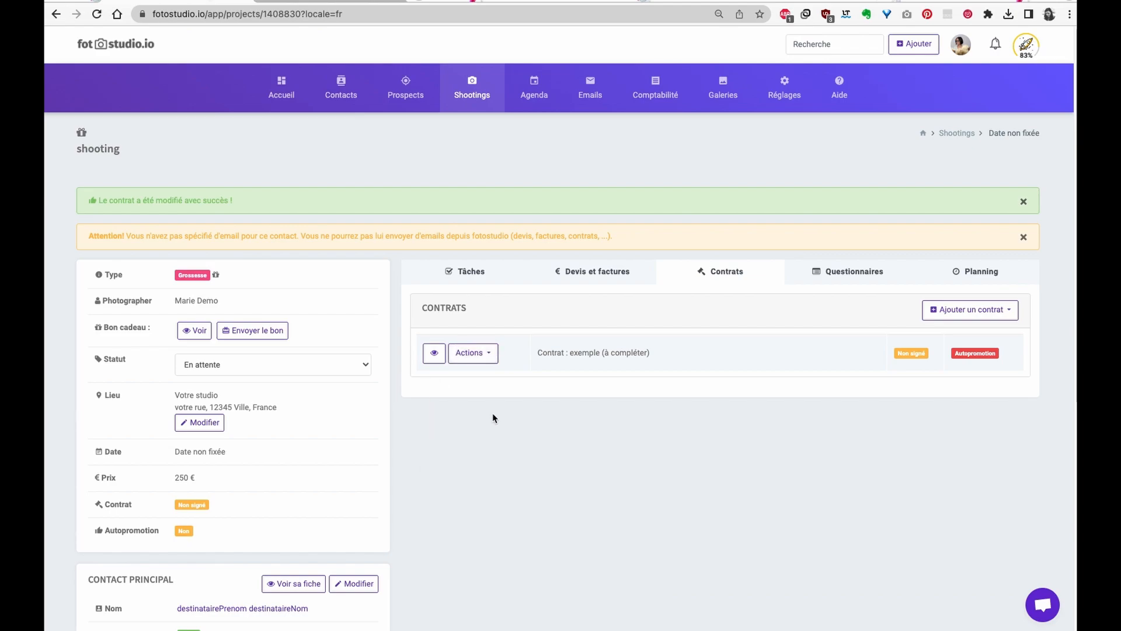
- Review the collection douceur formula at 250 € in the shooting's Devis et factures panel
click(604, 274)
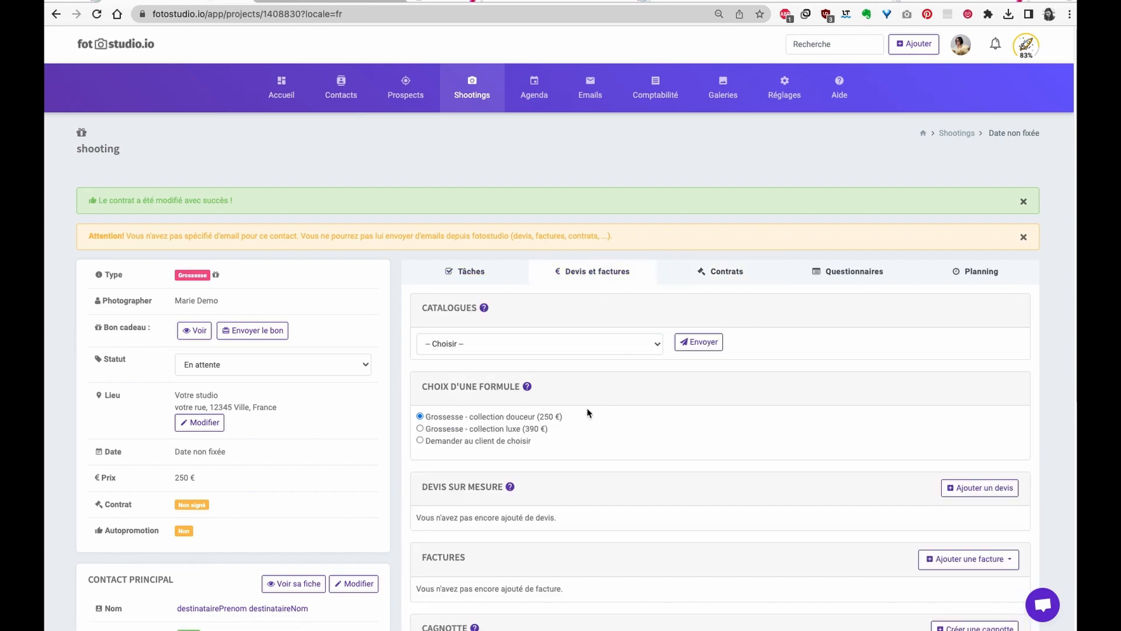
drag(435, 417, 587, 422)
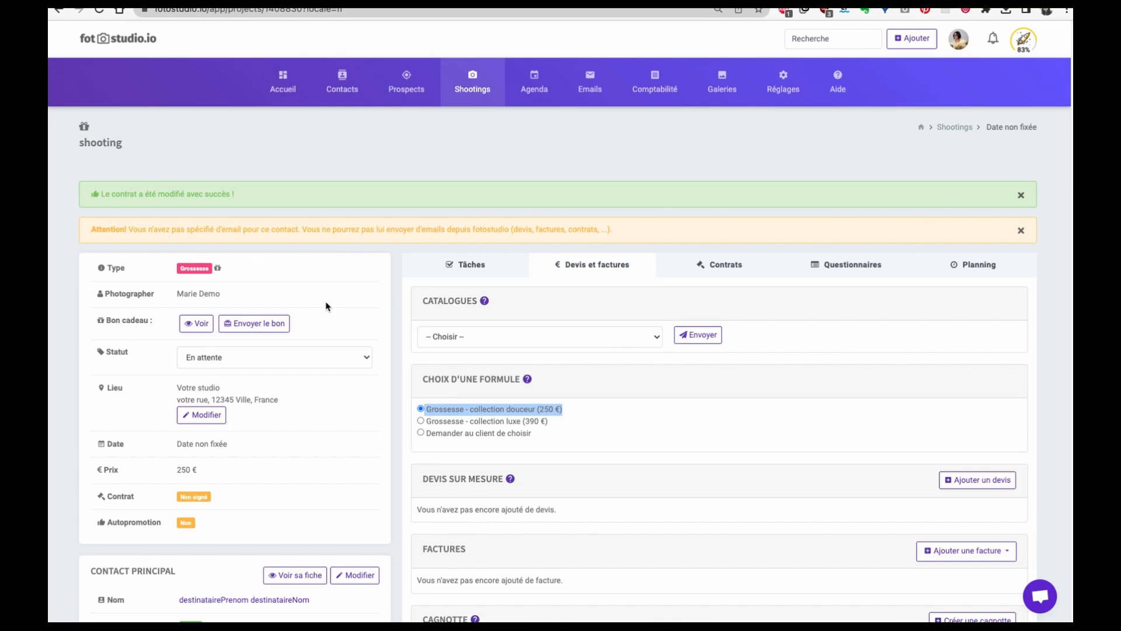
click(346, 259)
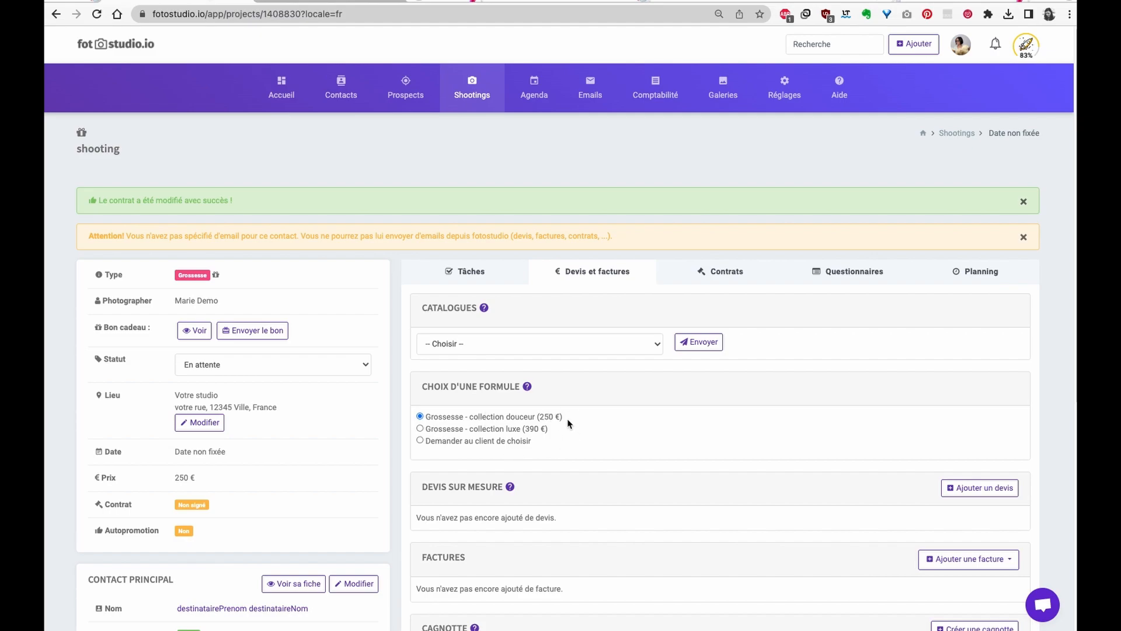
drag(564, 417, 426, 416)
scroll(551, 378, down, 1)
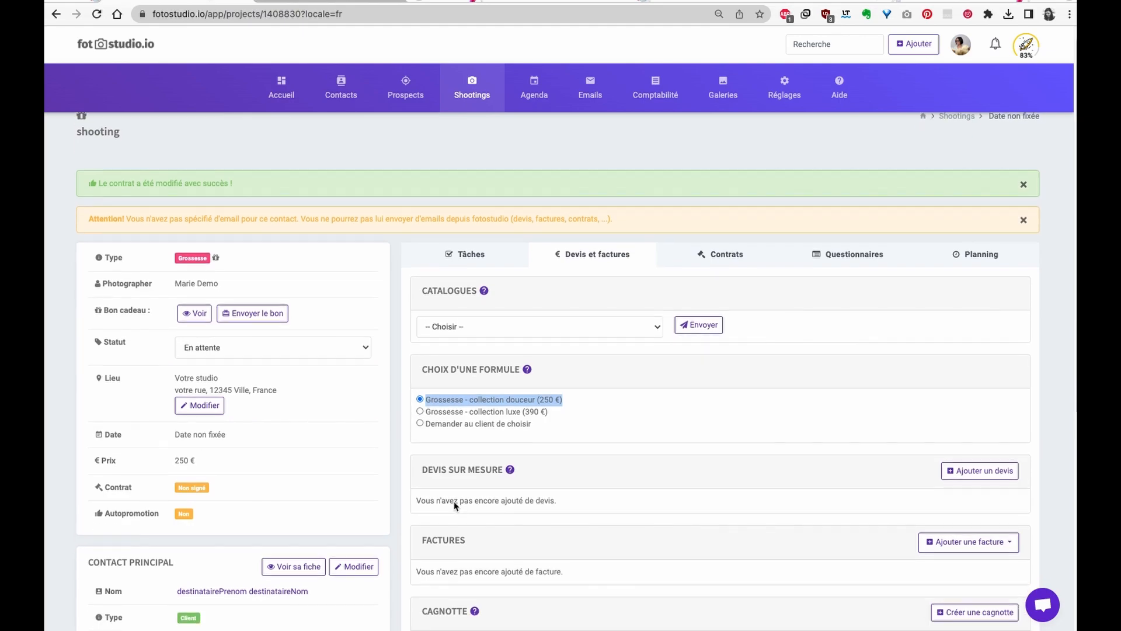
- Start a custom quote containing two Grossesse - collection douceur lines
click(967, 469)
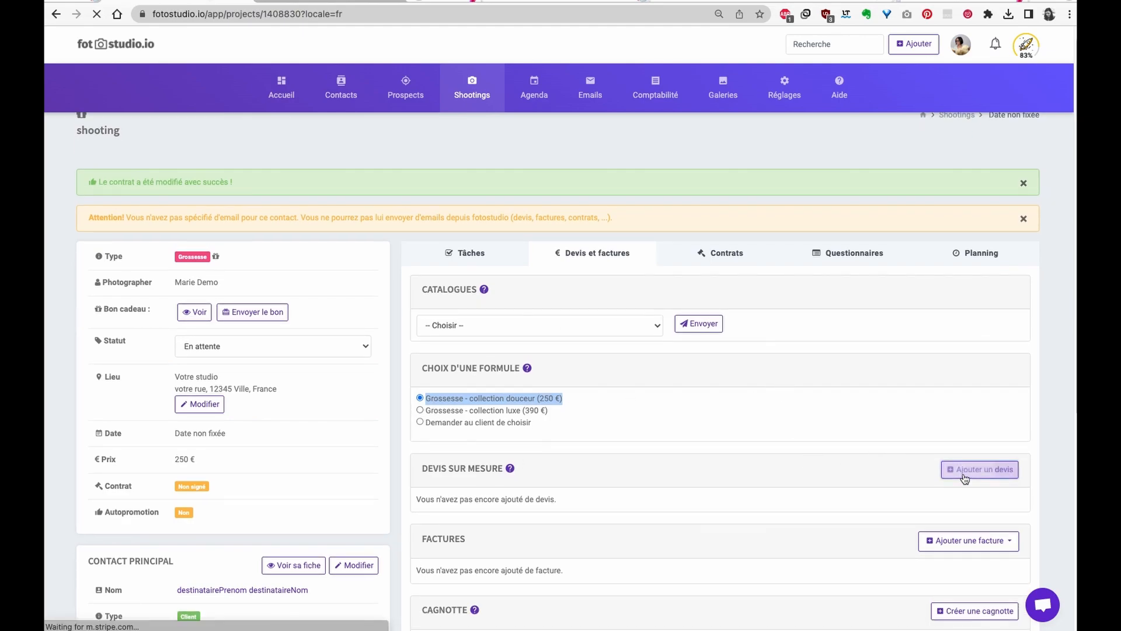
scroll(295, 300, down, 3)
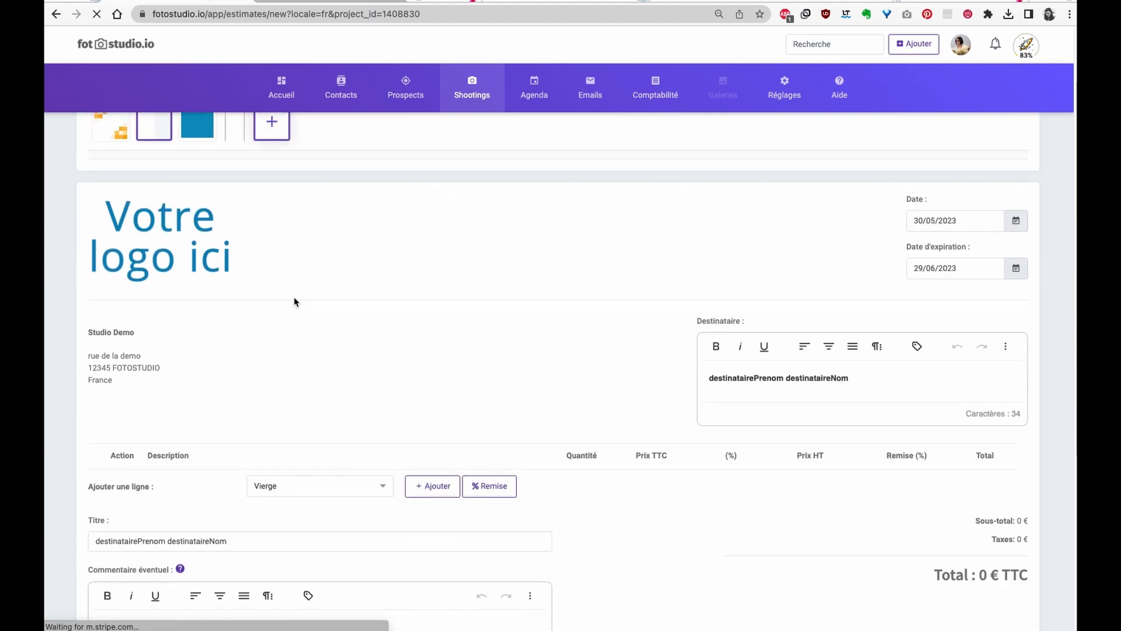
click(287, 446)
scroll(304, 467, down, 1)
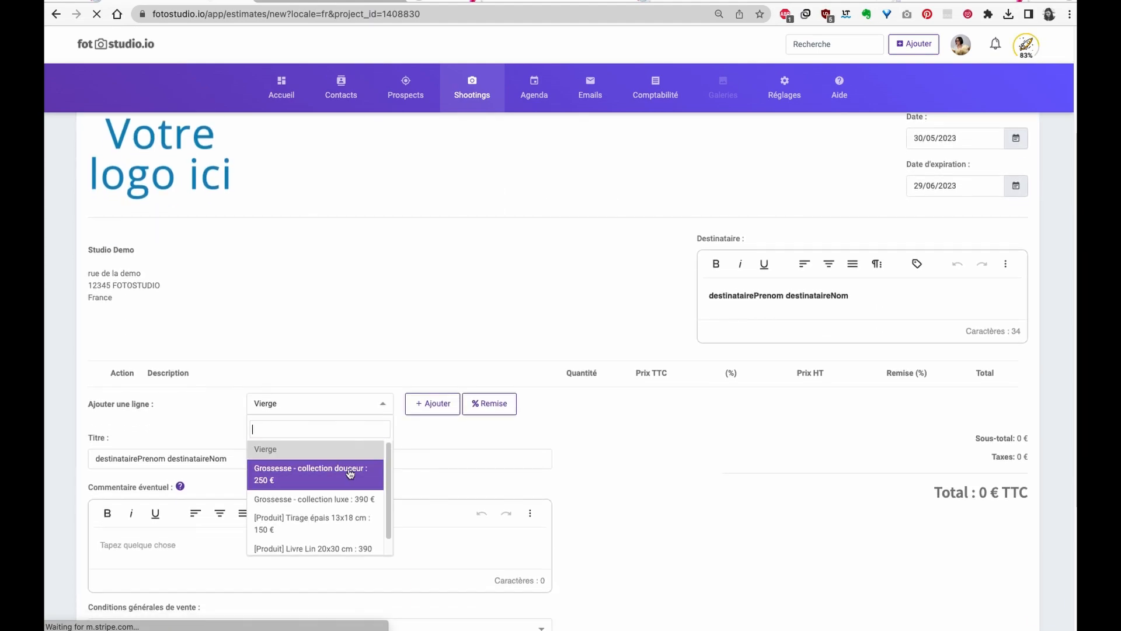
click(309, 467)
click(457, 412)
scroll(534, 400, down, 2)
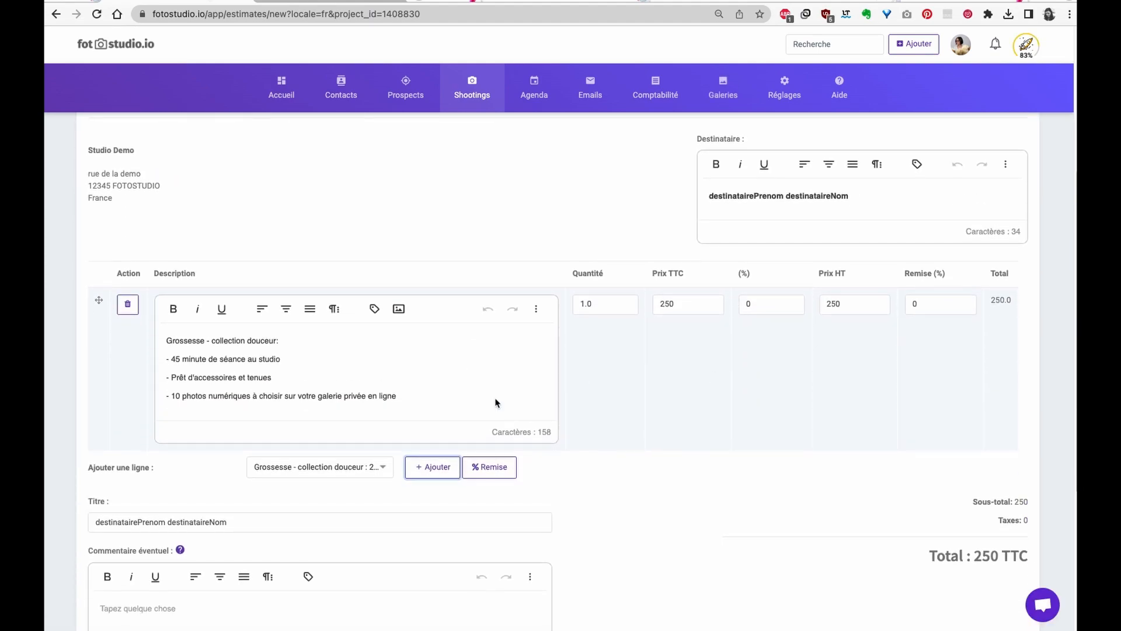
click(344, 468)
click(174, 490)
click(434, 473)
- Rename the second line 'remise bon cadeau' with price -50 and save the quote
click(401, 558)
drag(403, 558, 155, 476)
text(r)
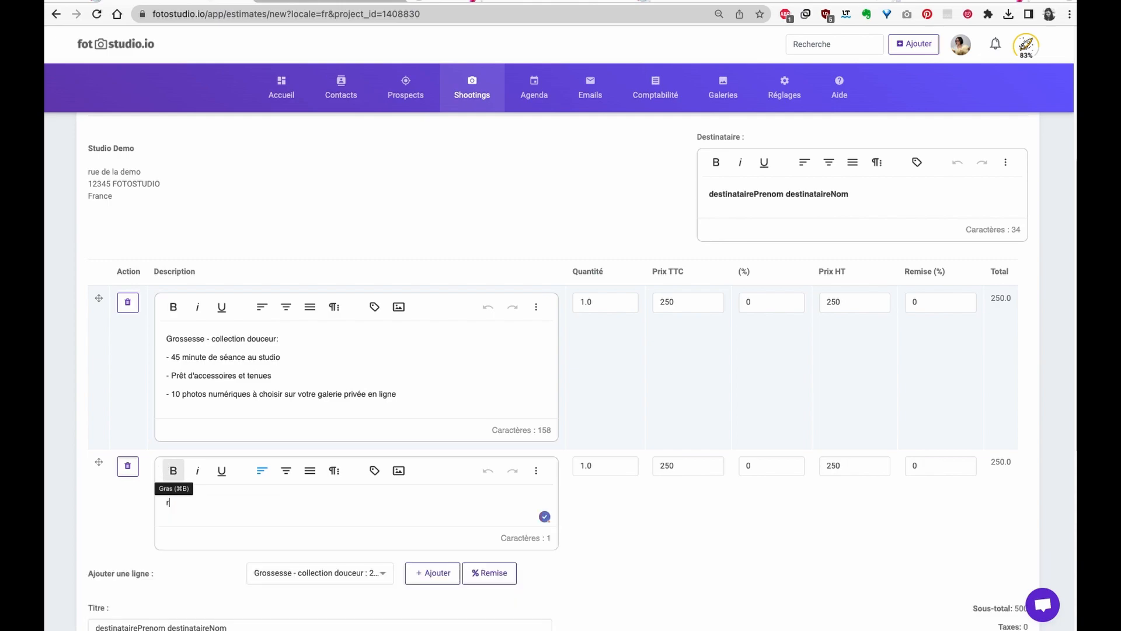
text(emise bon cadeau)
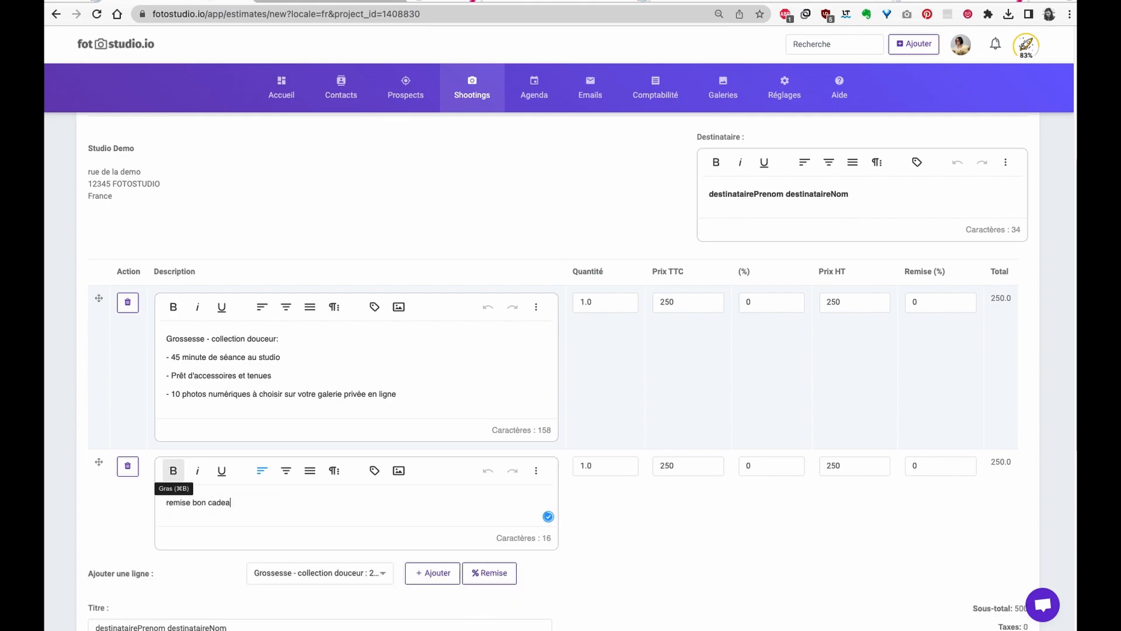
double_click(671, 466)
text(-50)
click(659, 538)
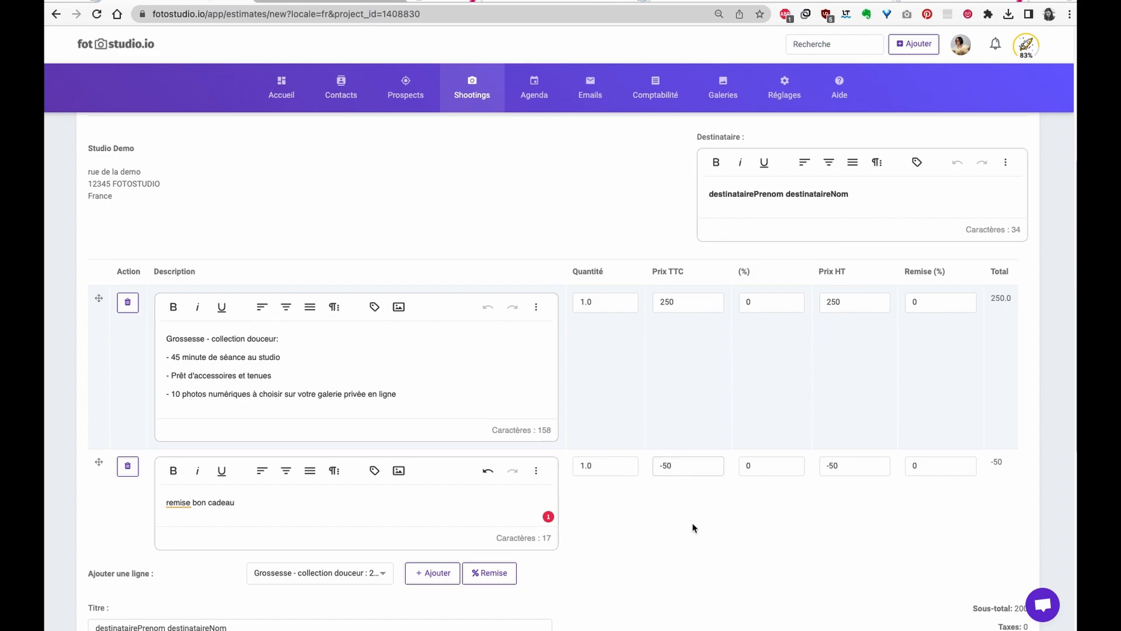
scroll(673, 531, down, 5)
scroll(535, 478, down, 5)
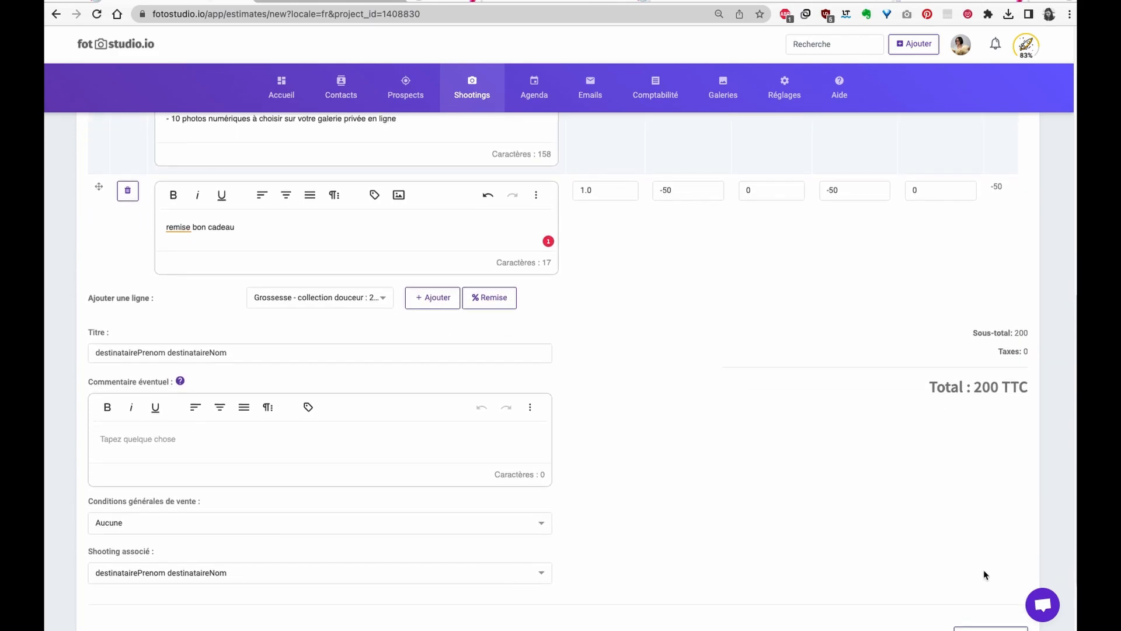
click(984, 547)
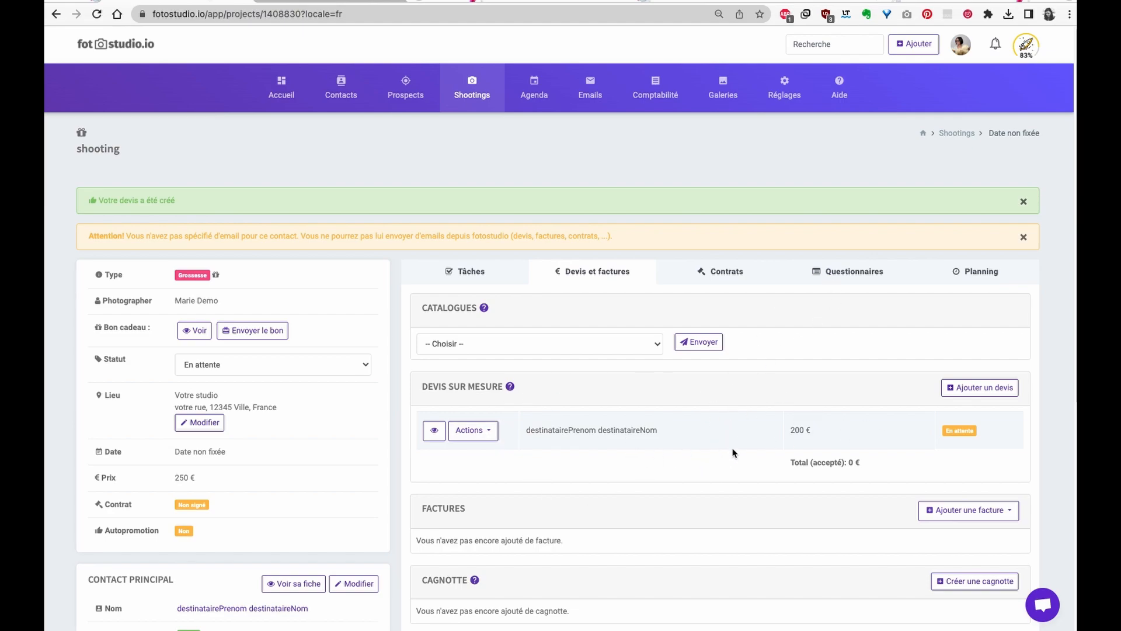
- Delete the shooting's existing contract
click(722, 272)
click(476, 353)
click(486, 465)
click(573, 378)
- Add a new contract from the example template, then return to quotes and invoices
click(955, 314)
click(961, 336)
click(607, 318)
click(455, 344)
click(590, 377)
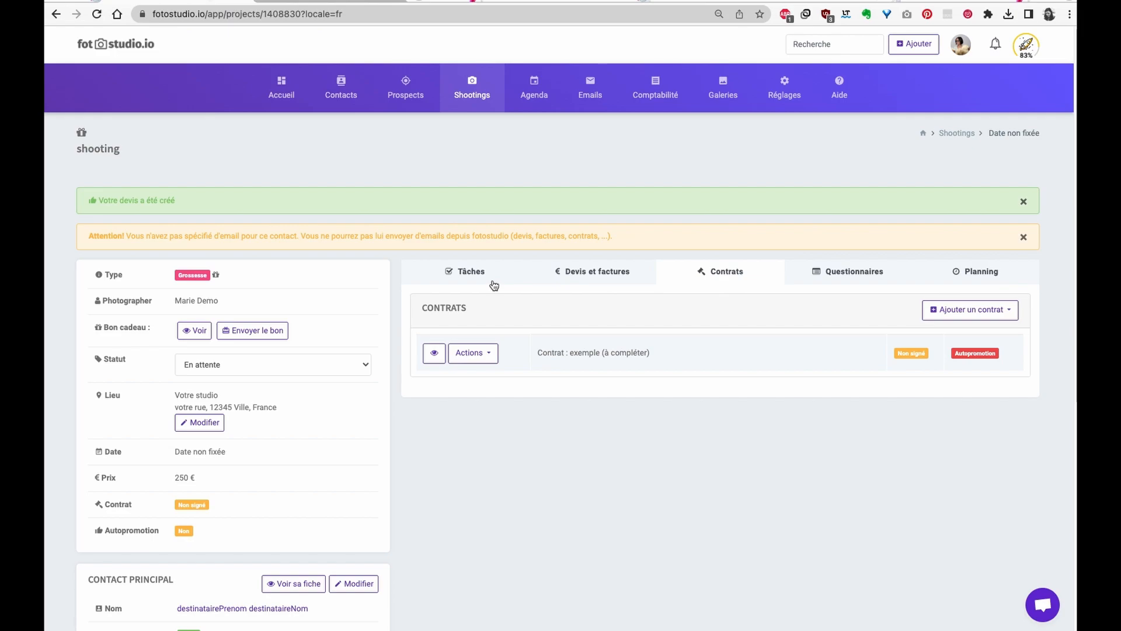
click(600, 279)
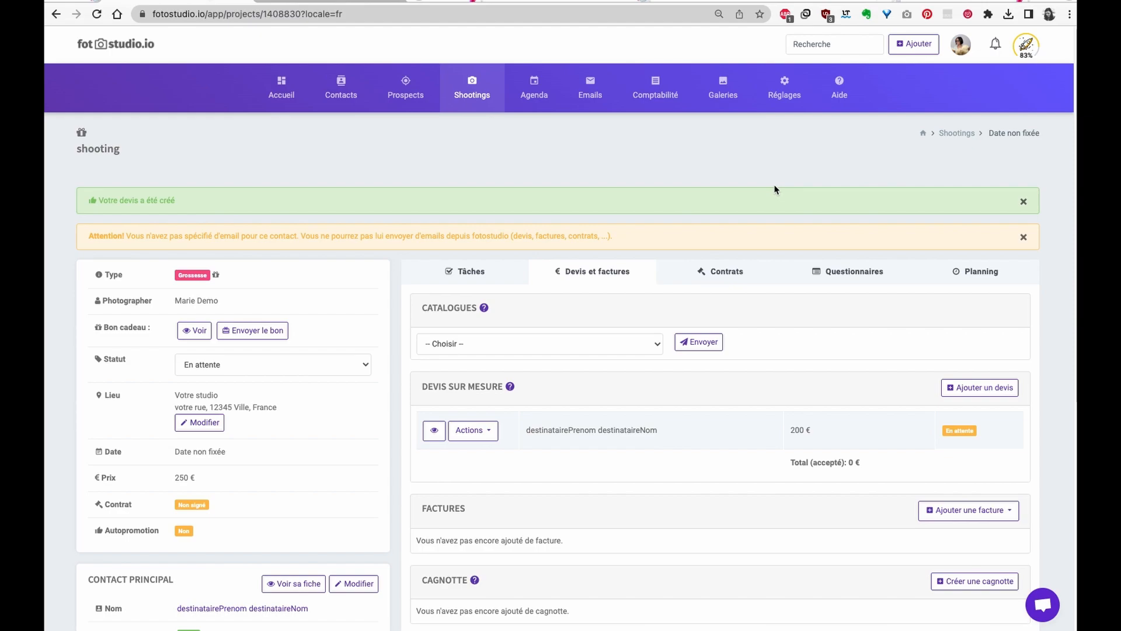
- Go to the Codes de réduction settings under Réglages > Modules
click(783, 82)
mouse_move(793, 175)
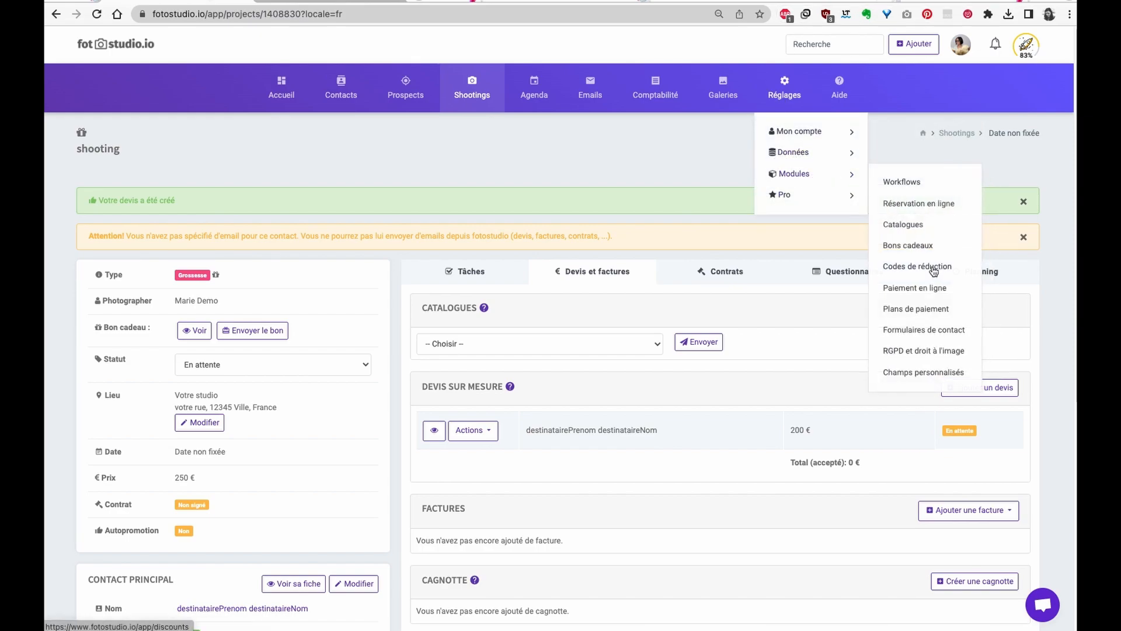
click(902, 269)
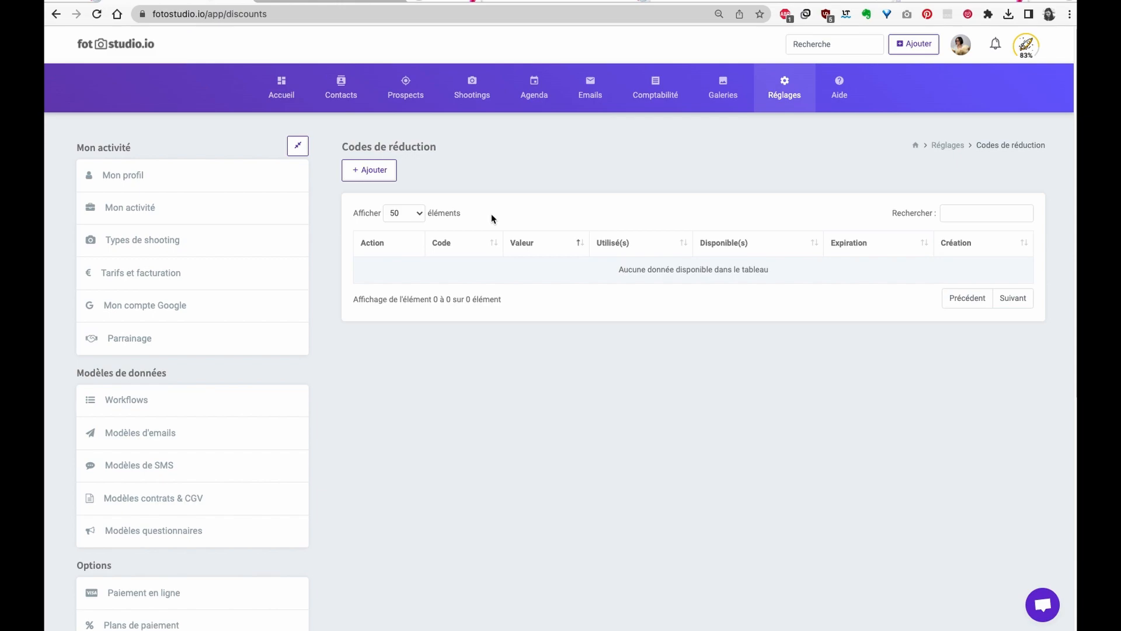
- Create discount code test with 5 vouchers and a fixed amount of 50
click(370, 170)
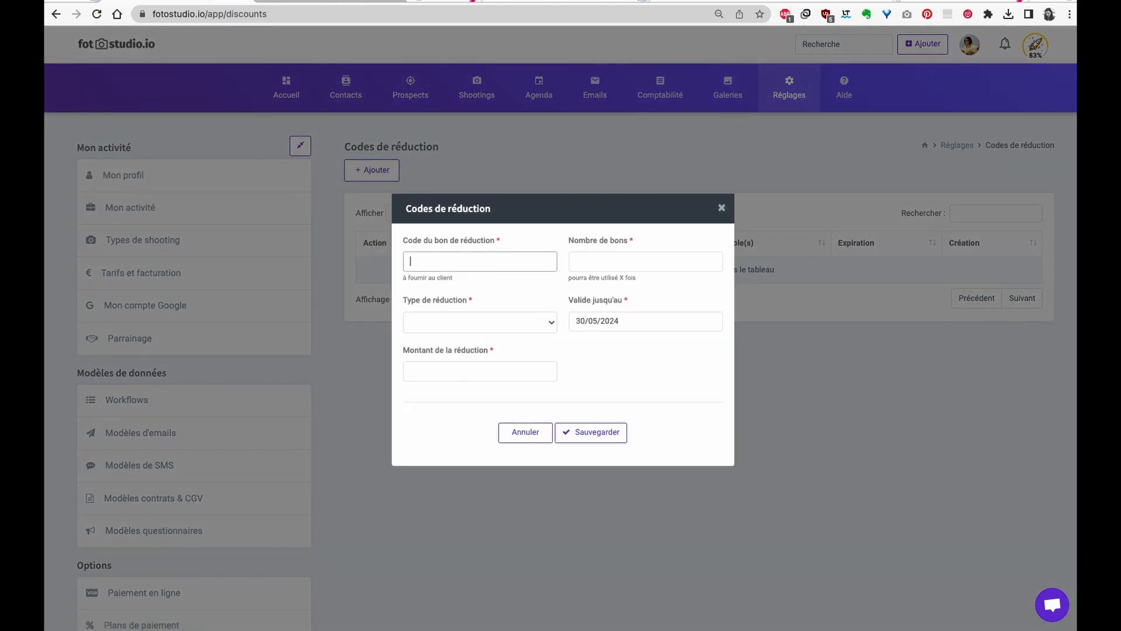
key(Tab)
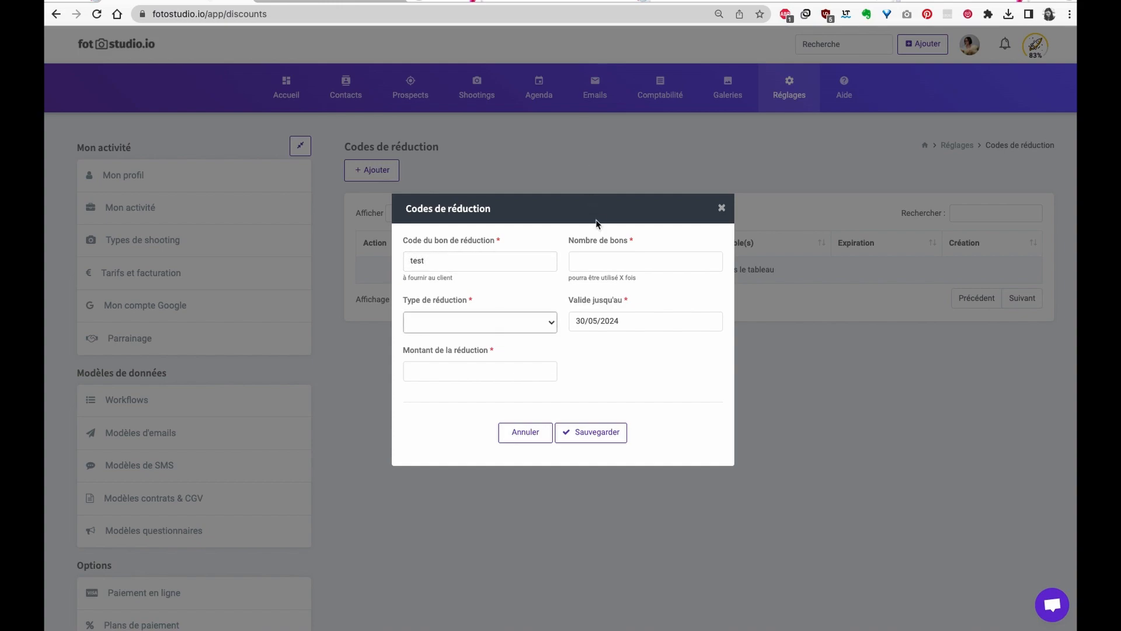
click(591, 261)
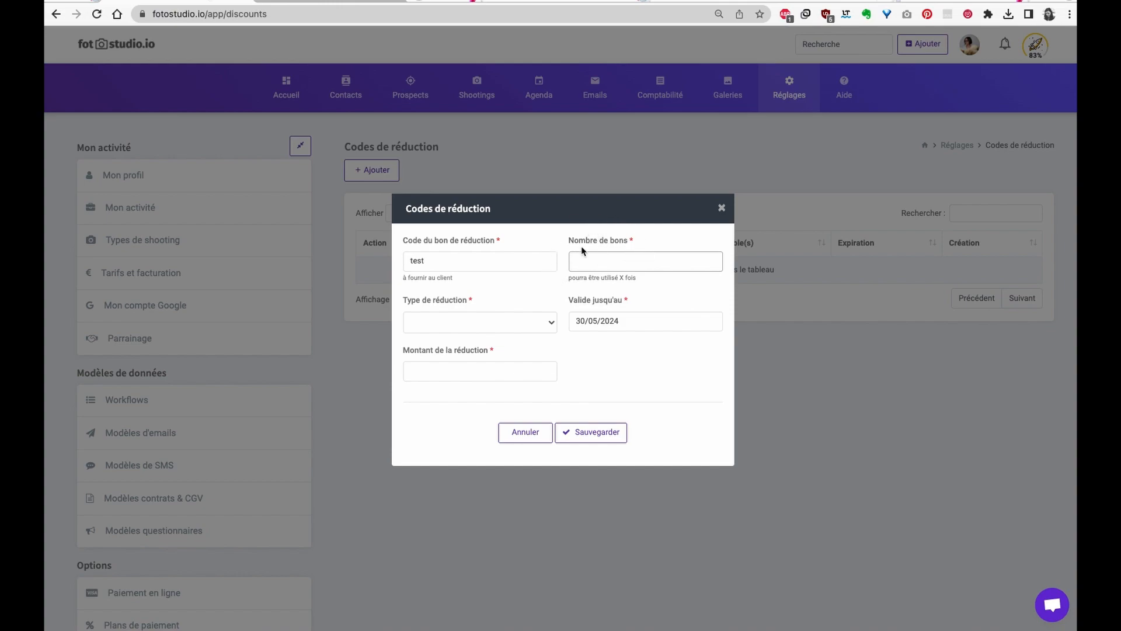
text(5)
click(514, 291)
click(503, 327)
click(440, 335)
click(447, 370)
text(50)
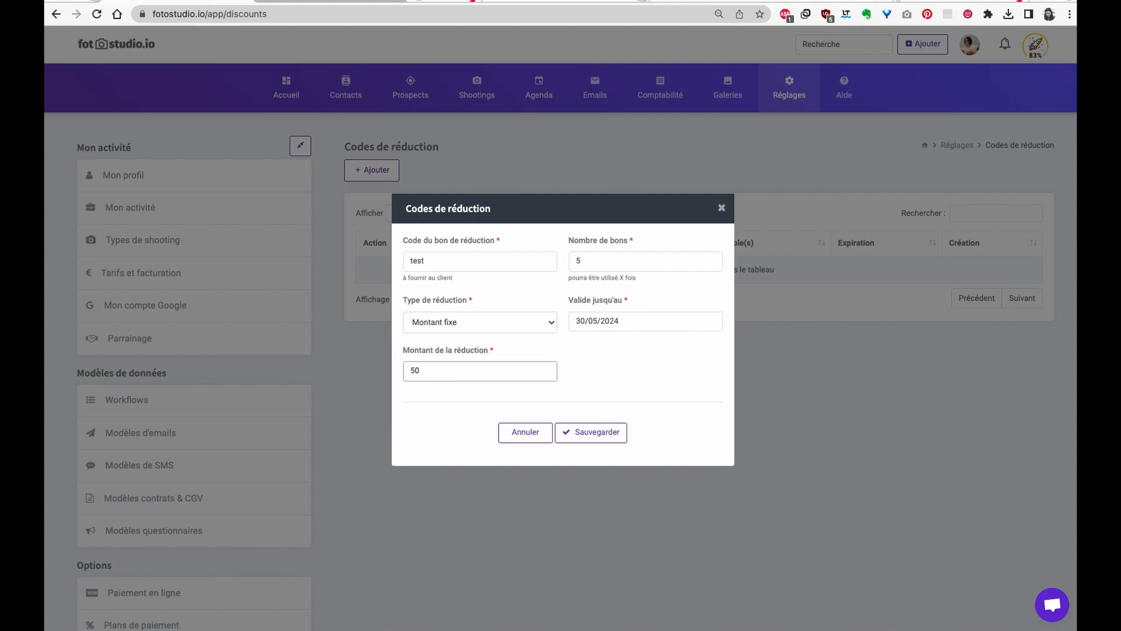
click(599, 433)
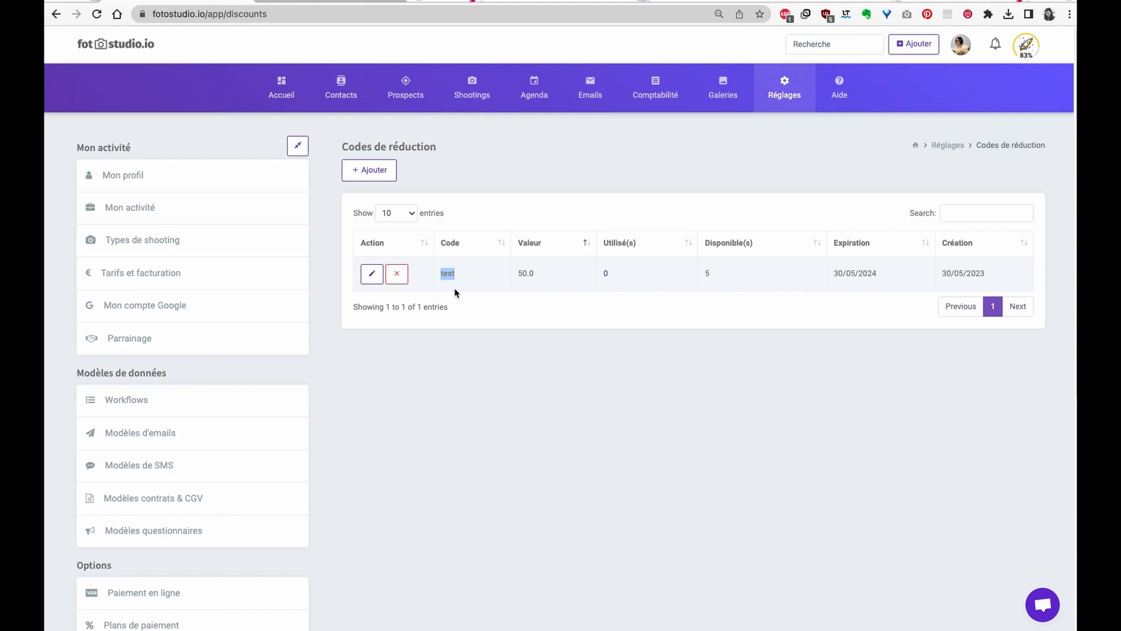
- Review the Réservation en ligne settings and open the client booking page with June 2023 slots
mouse_move(784, 93)
mouse_move(794, 176)
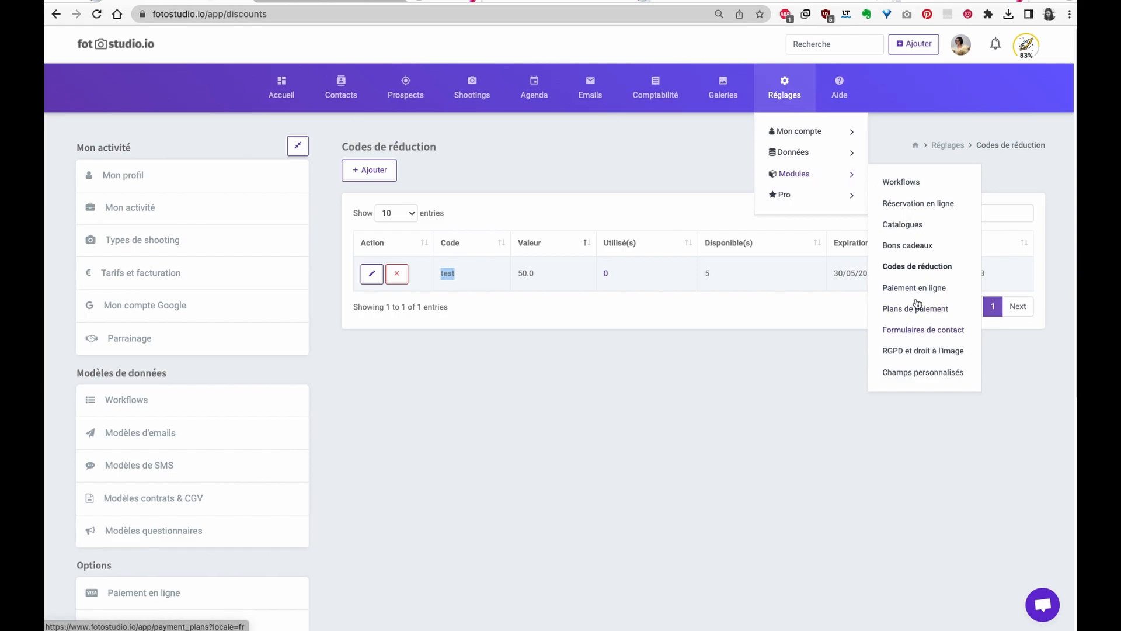
click(931, 207)
click(931, 206)
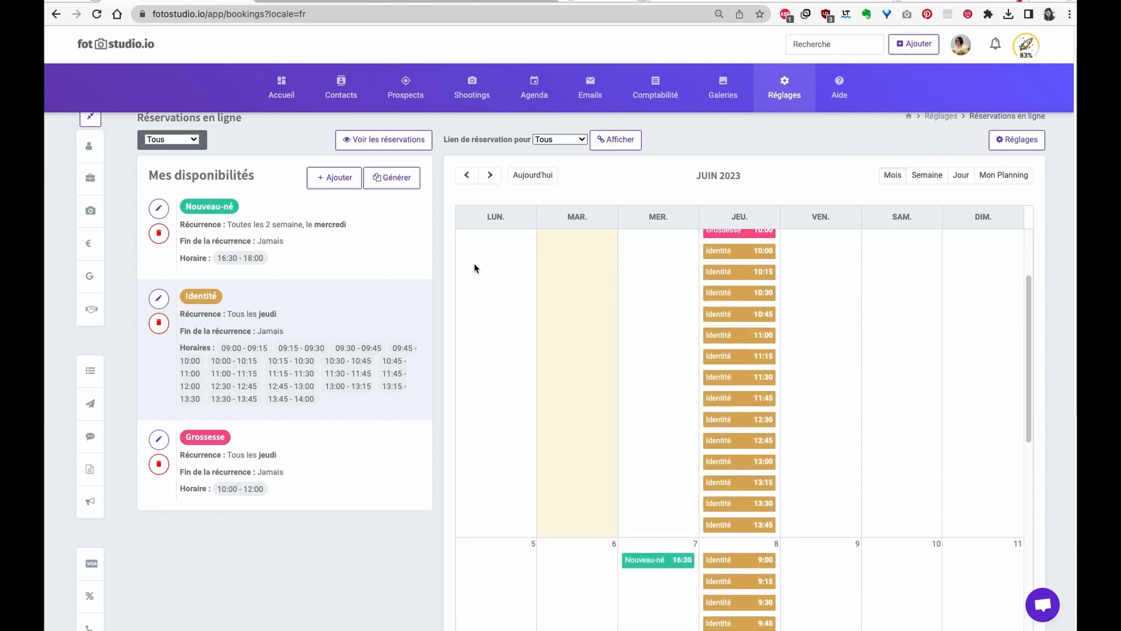
scroll(730, 449, down, 3)
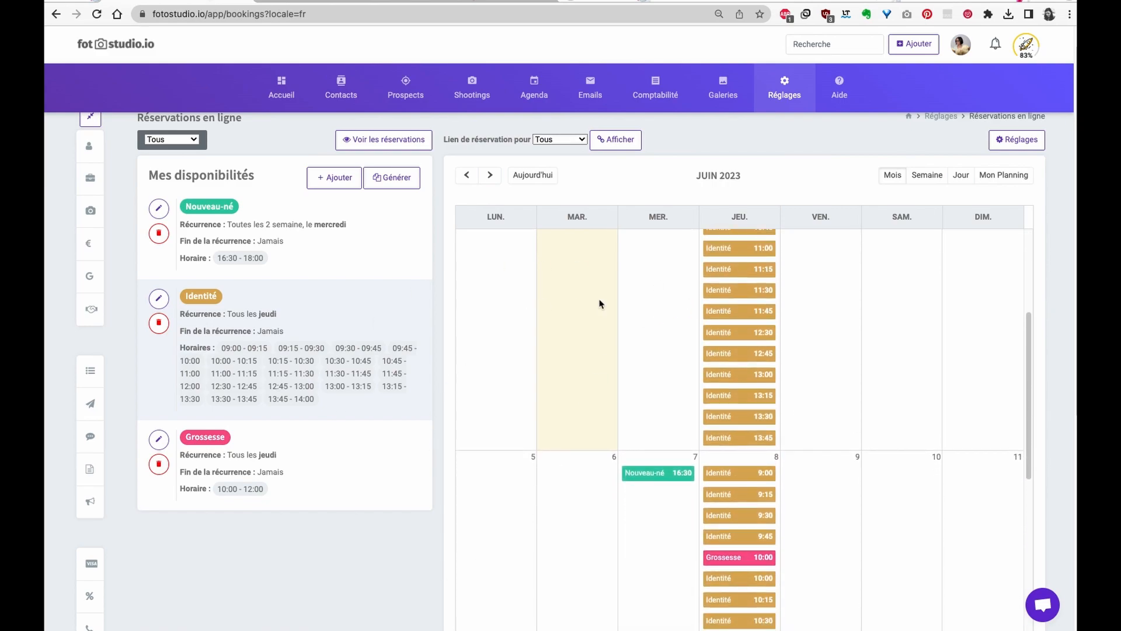
scroll(585, 350, down, 6)
scroll(724, 496, up, 5)
scroll(732, 475, up, 8)
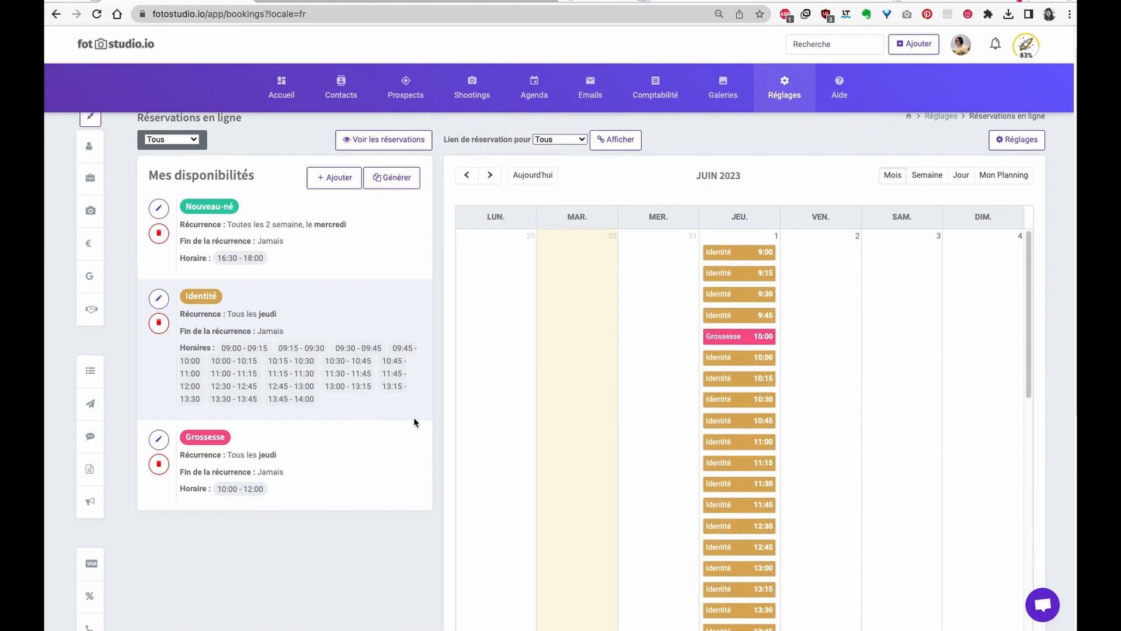
click(618, 139)
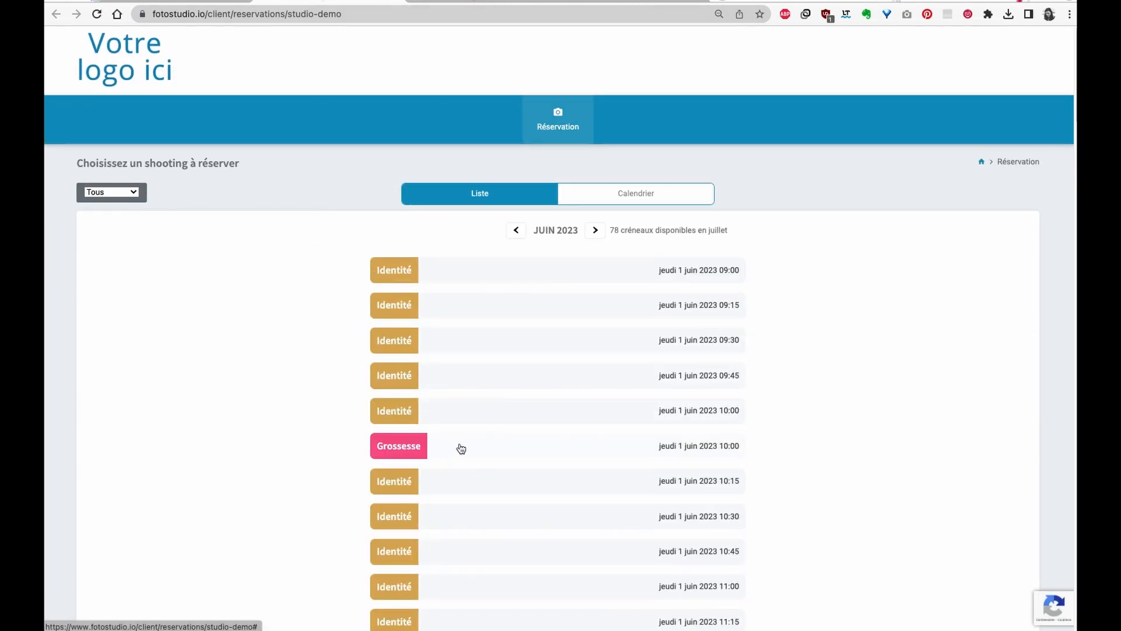
- Pick the 1 June 10:00 Grossesse slot with the collection douceur formula
click(375, 445)
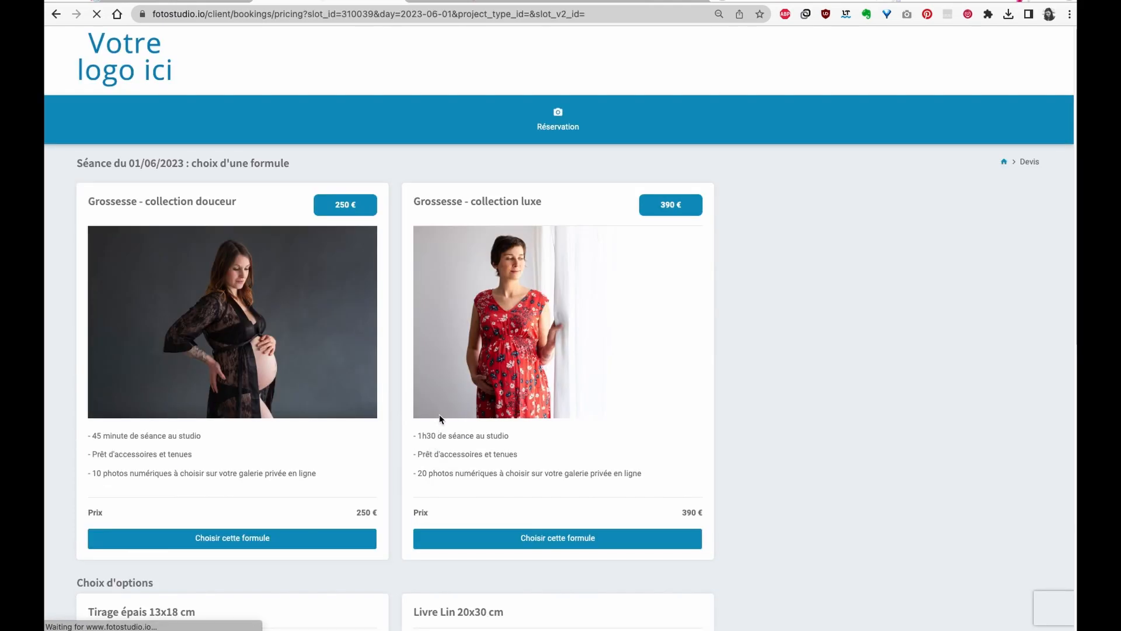
click(226, 541)
scroll(292, 481, down, 1)
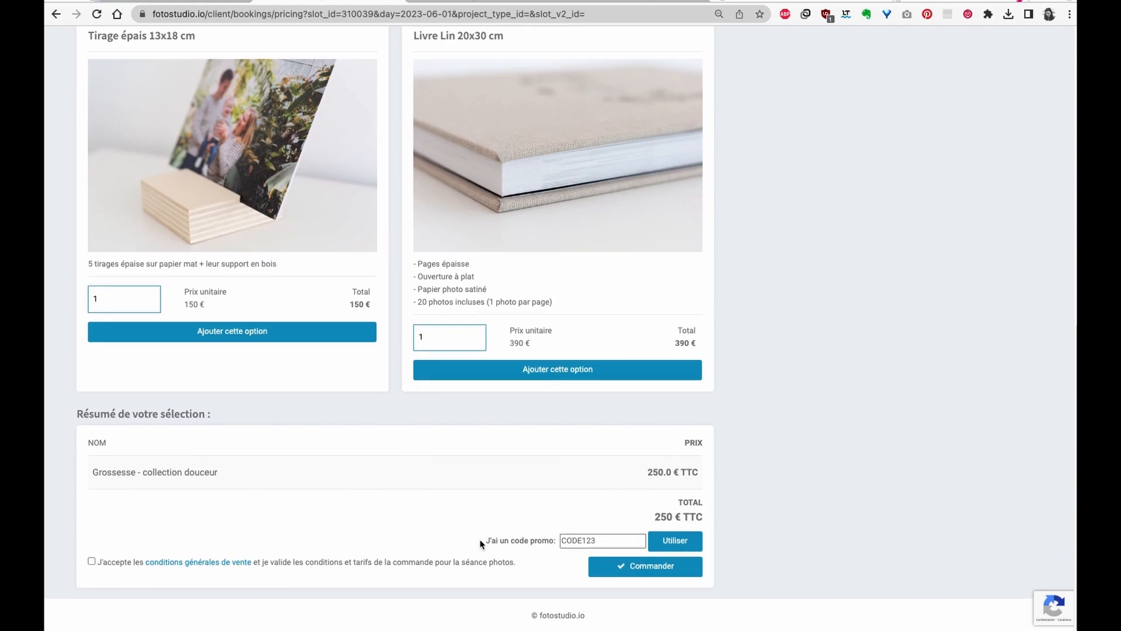
drag(480, 541, 550, 544)
- Apply promo code test for -50 €, accept the terms and order at 200 €
click(576, 541)
text(tes)
click(679, 542)
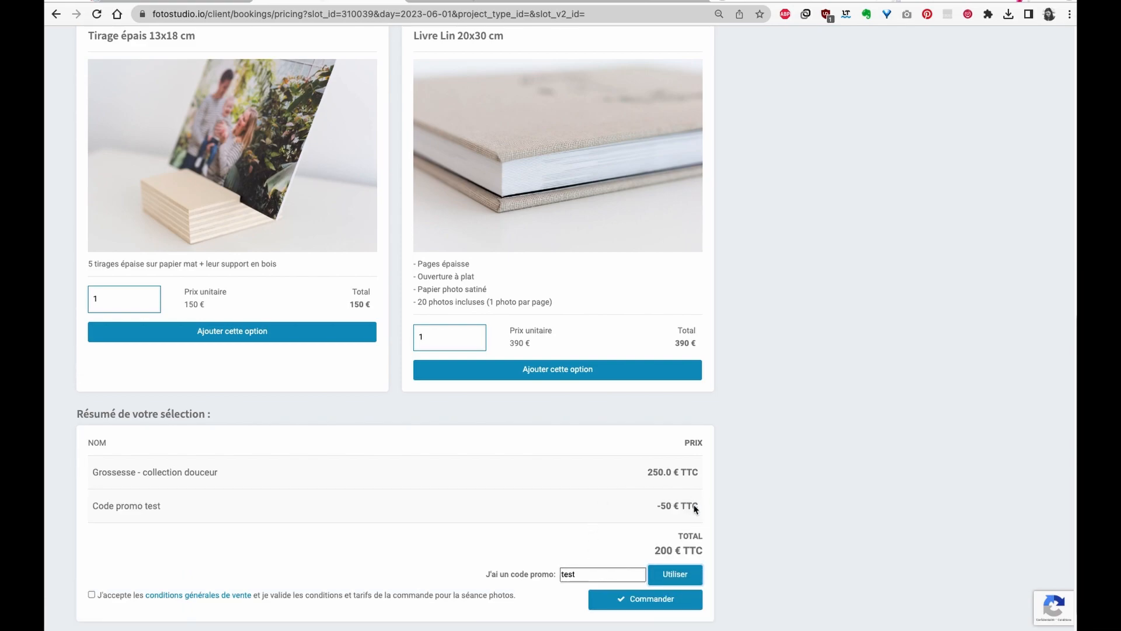
drag(700, 507, 638, 499)
click(645, 608)
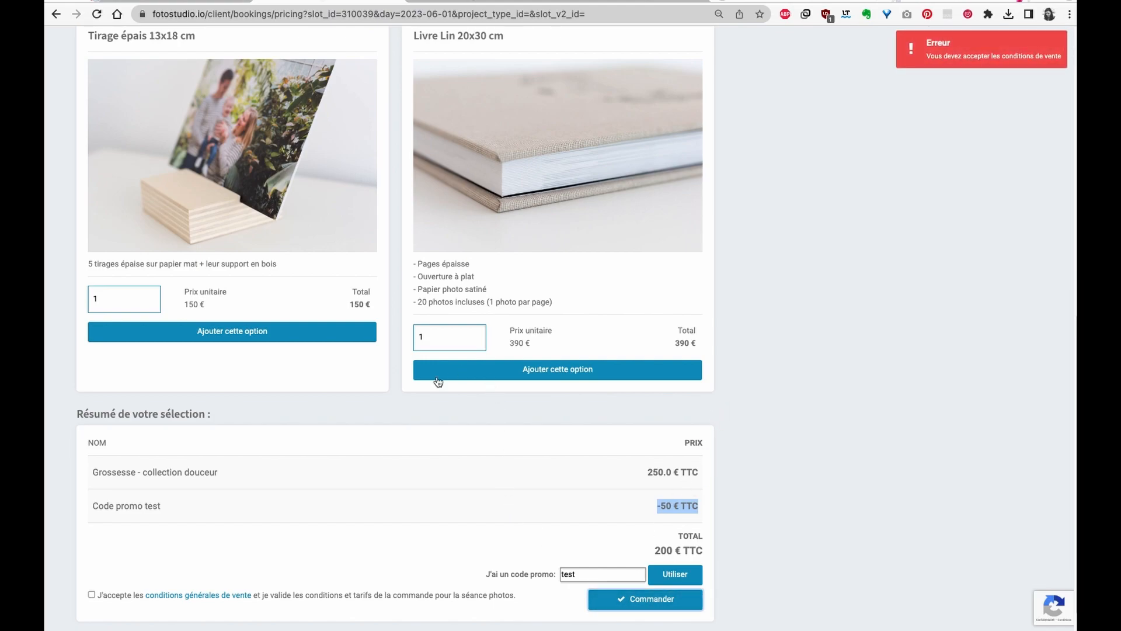
click(92, 595)
click(660, 600)
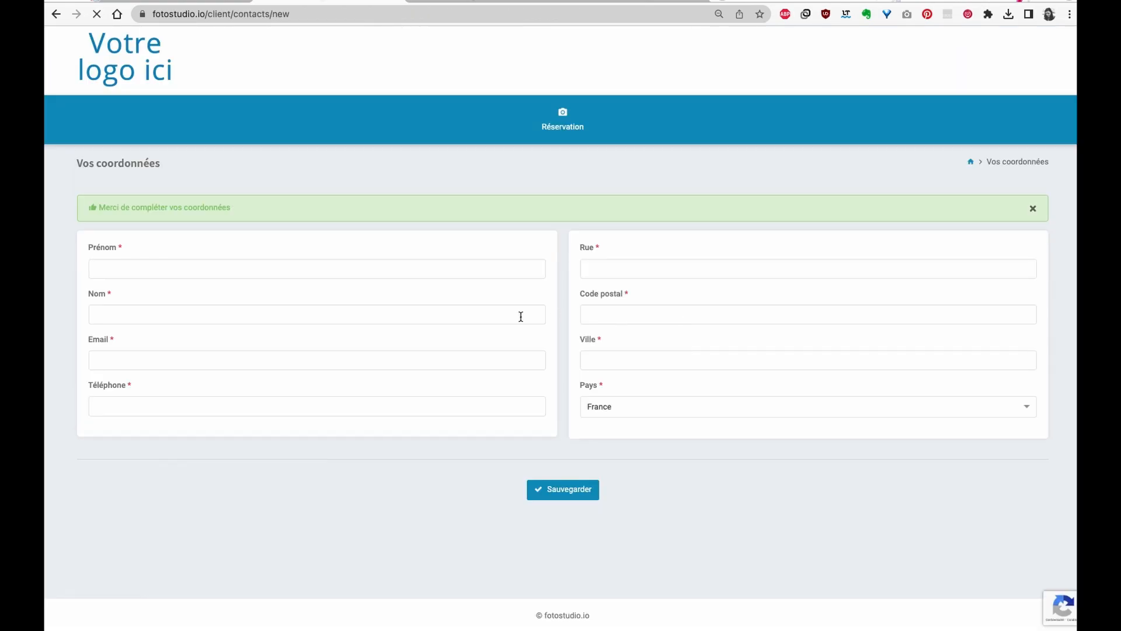
- Enter the test client's name, e-mail, phone and address in Vos coordonnées and save them
click(181, 268)
key(Escape)
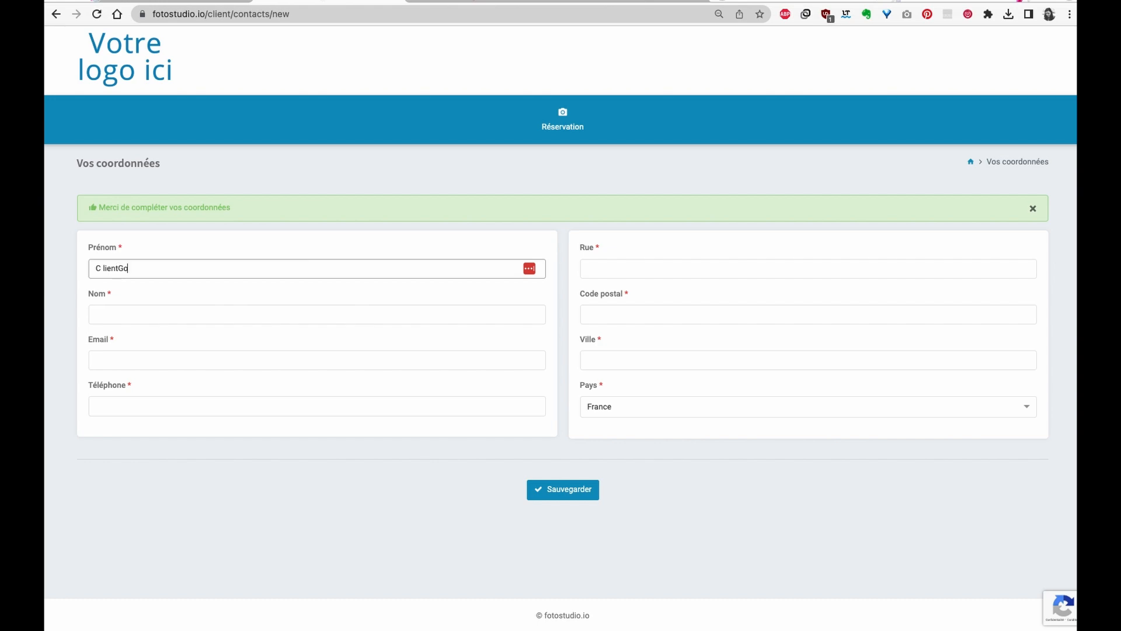
text(ClientGrossesse)
key(Tab)
text(ClientGrossesse)
key(Tab)
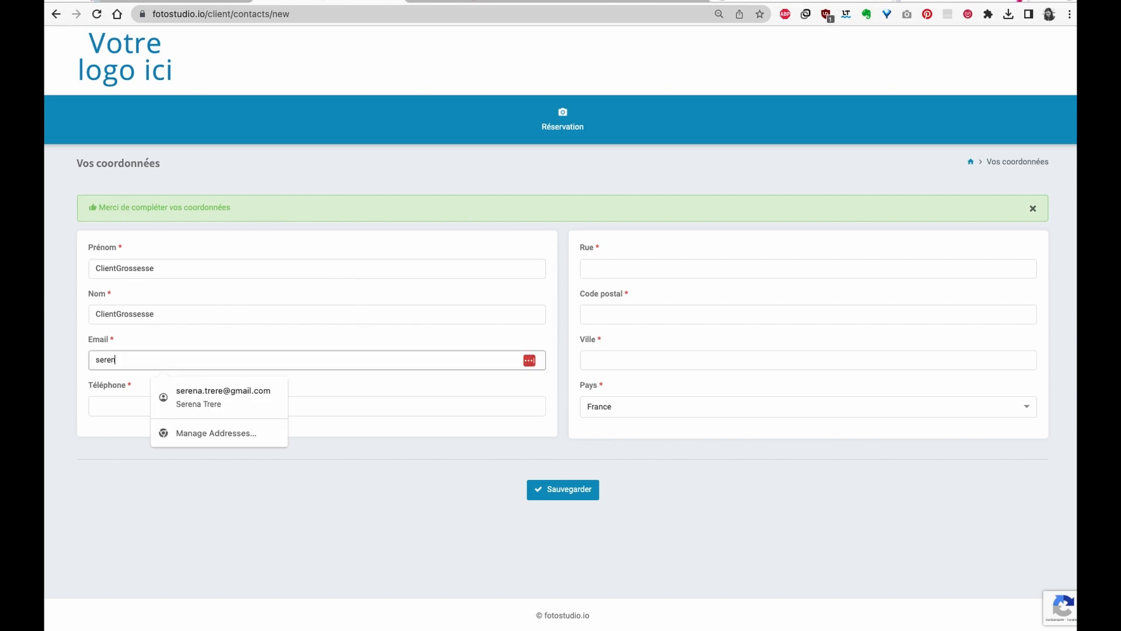
key(Tab)
key(Tab)
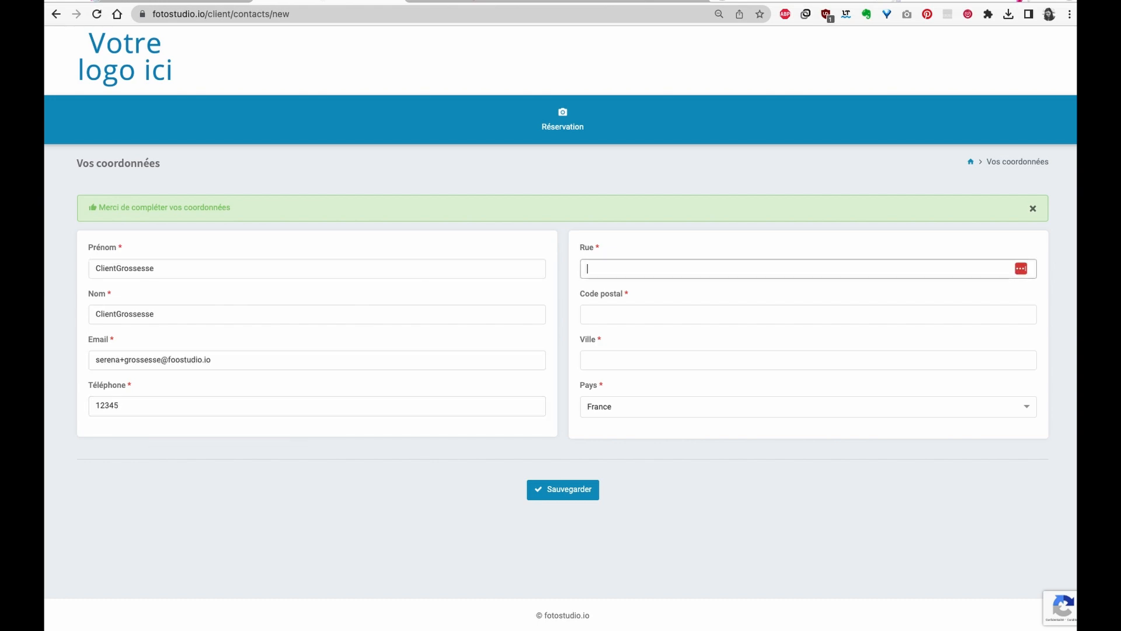
text(rue)
key(Tab)
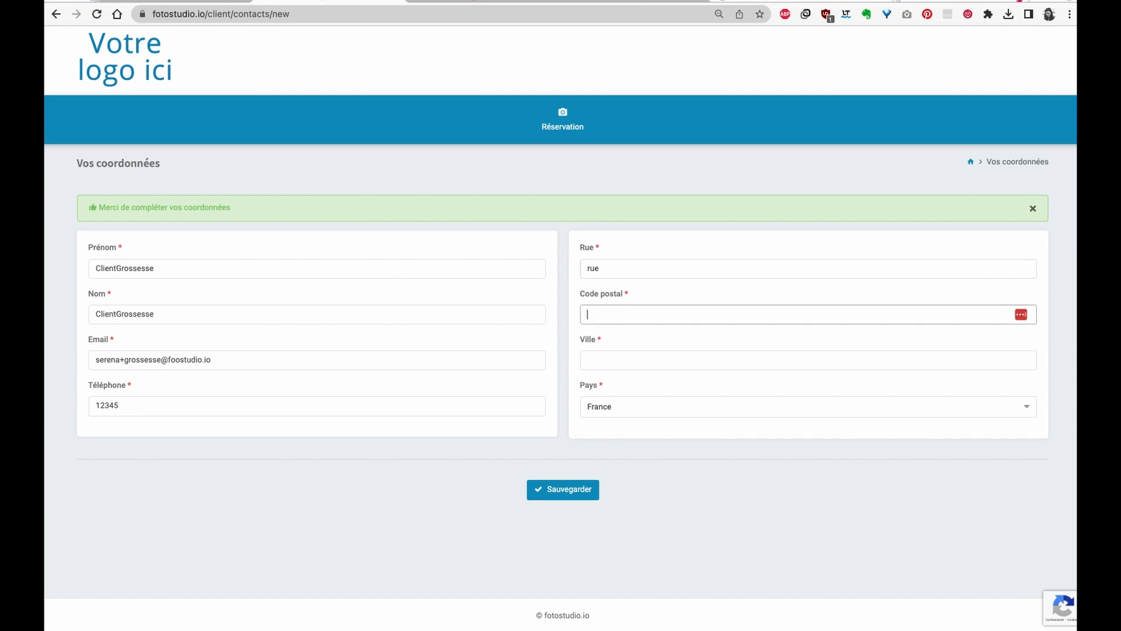
key(Tab)
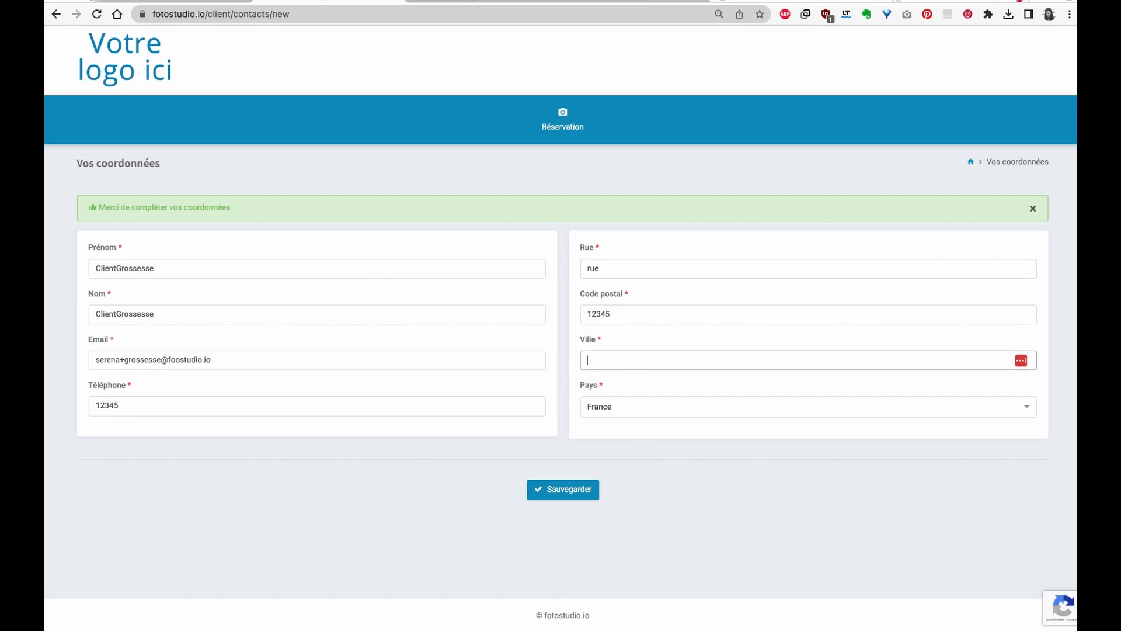
click(553, 491)
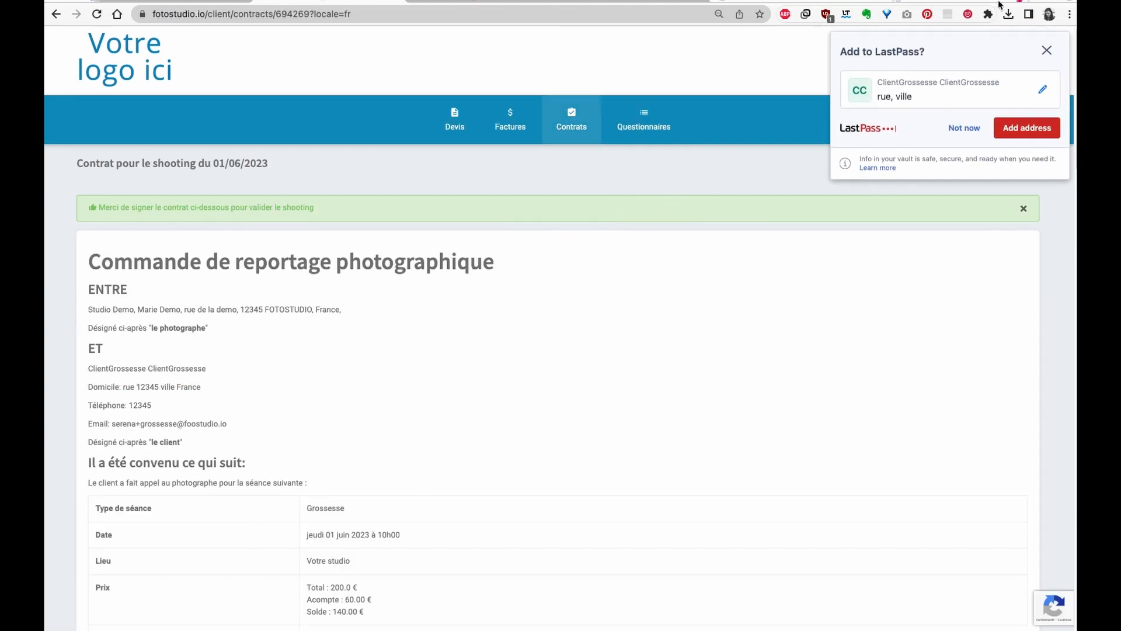
- Dismiss the address-saving offer and send the signed contract
click(1046, 50)
scroll(350, 461, down, 20)
scroll(336, 435, down, 15)
mouse_move(125, 441)
mouse_down()
mouse_move(146, 466)
mouse_move(217, 441)
mouse_up()
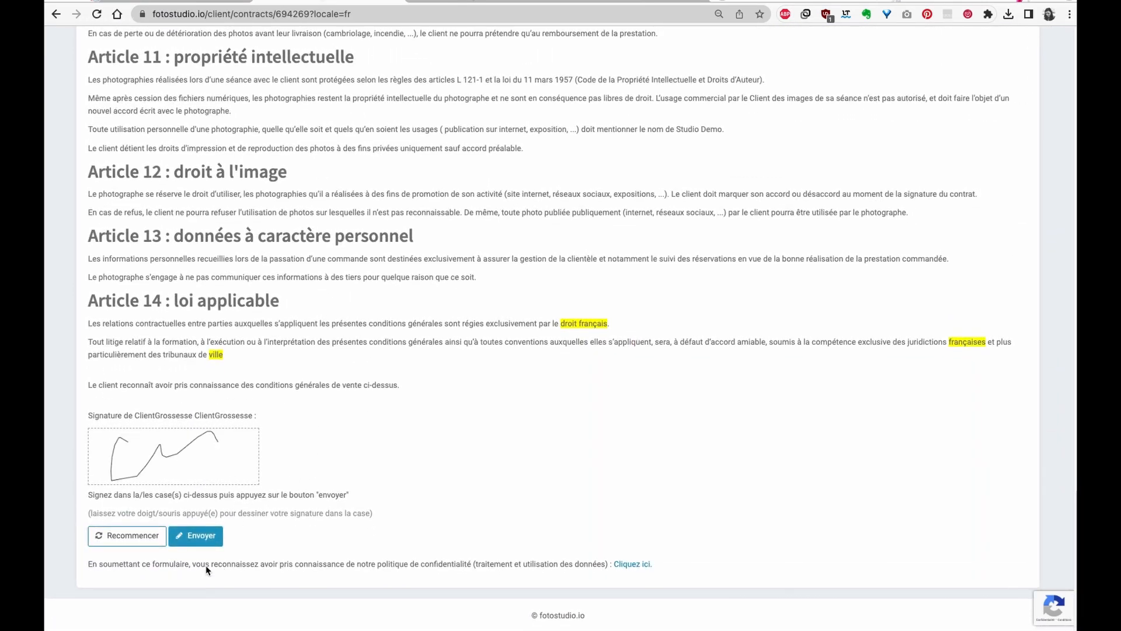
click(195, 536)
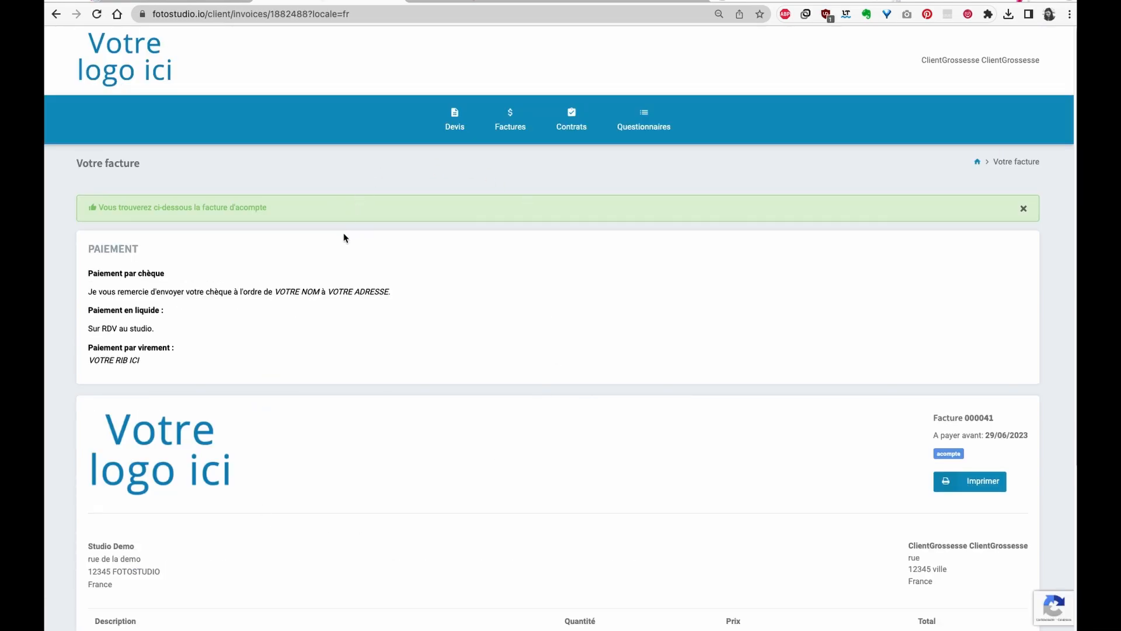
- Check deposit invoice 000041's 30% promo line and 60 € total, then return to the studio
scroll(344, 236, down, 5)
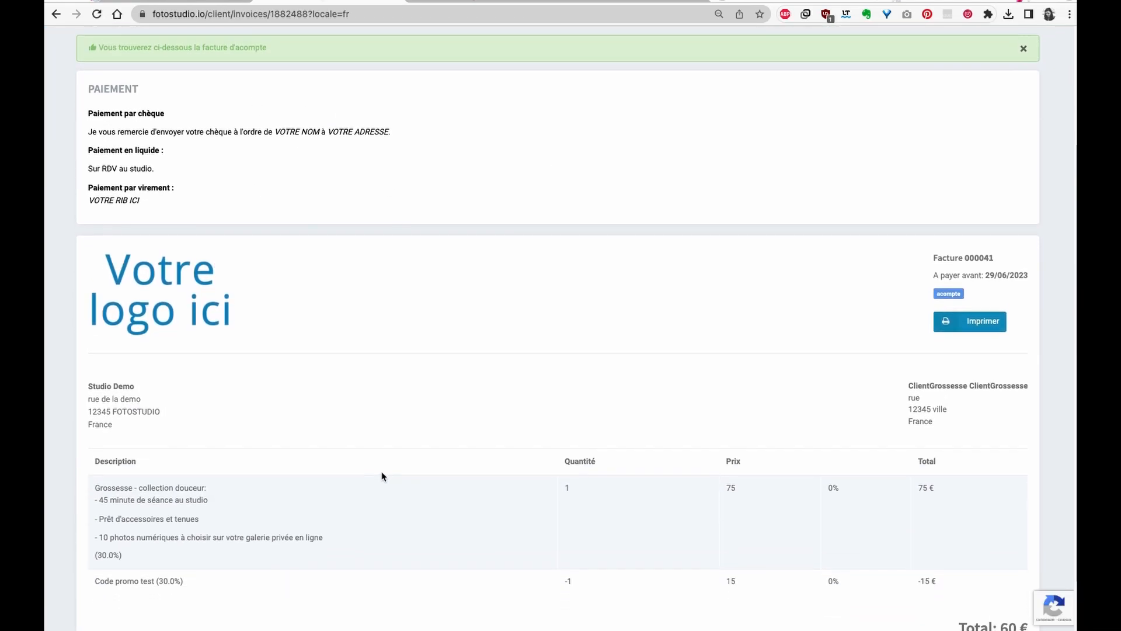
scroll(380, 468, down, 2)
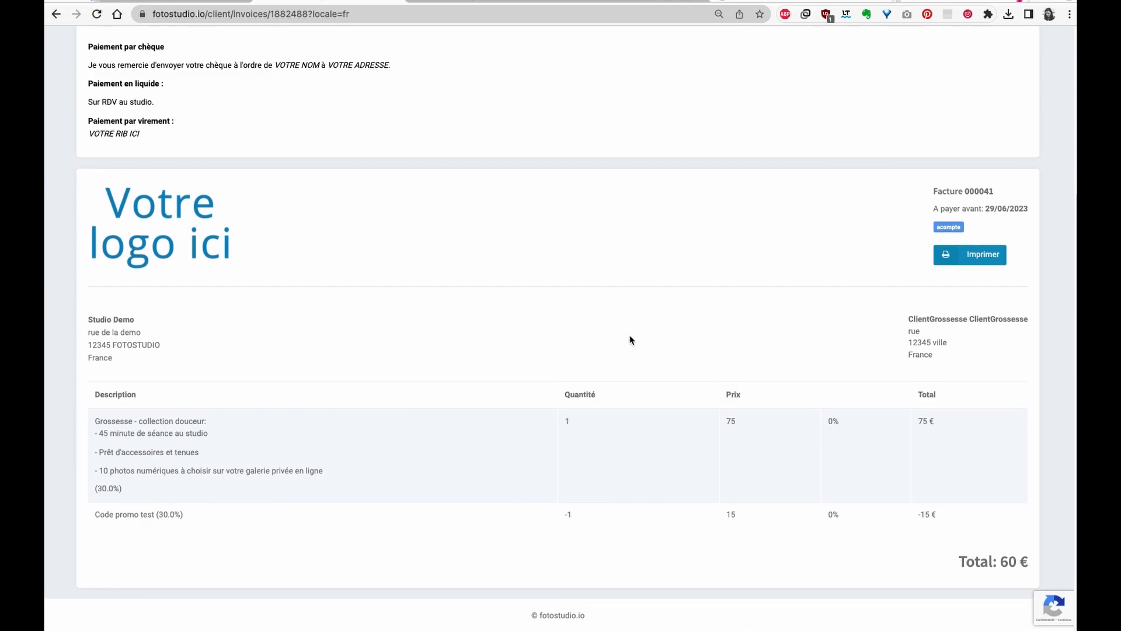
drag(197, 515, 100, 513)
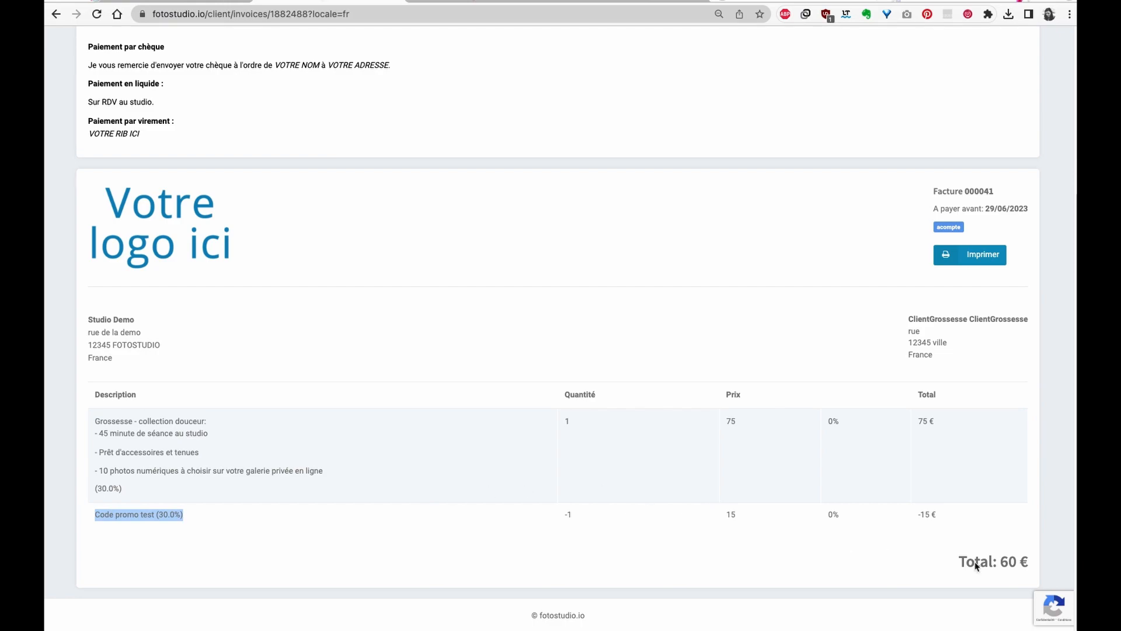
scroll(822, 439, up, 3)
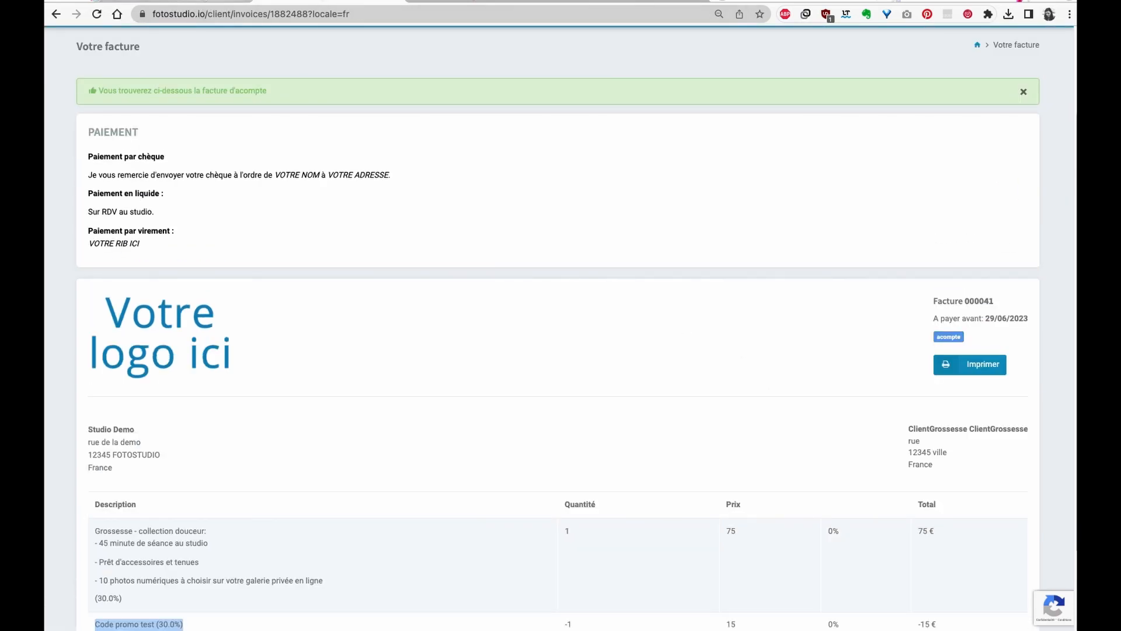
click(209, 1)
click(127, 45)
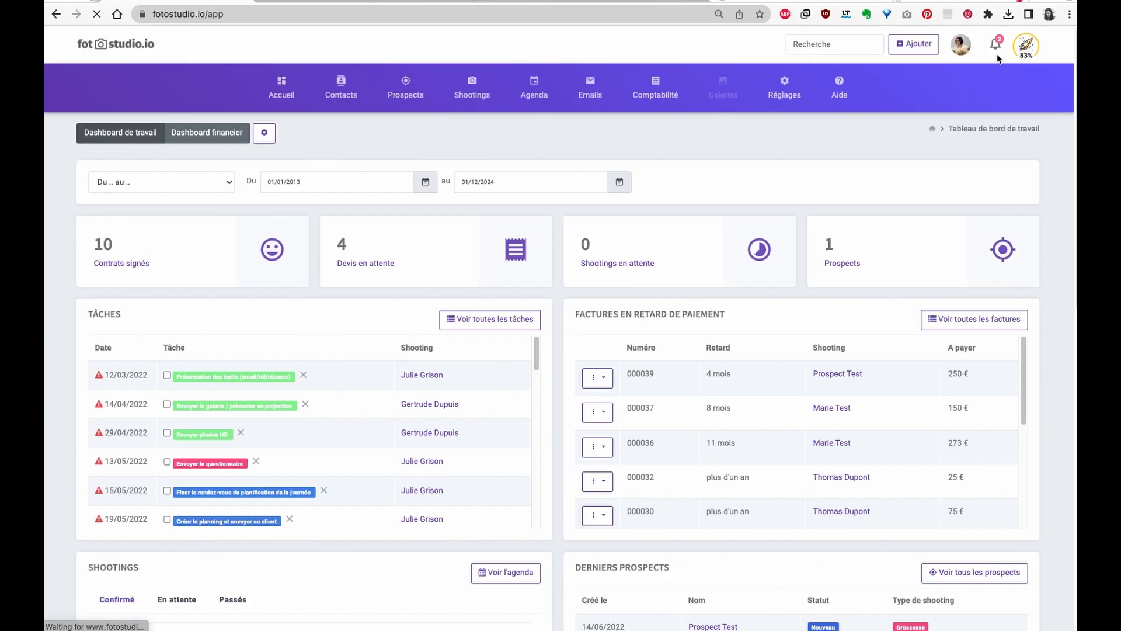
- From Notifications, open the signed-contract client's 1 June Grossesse shooting
click(996, 44)
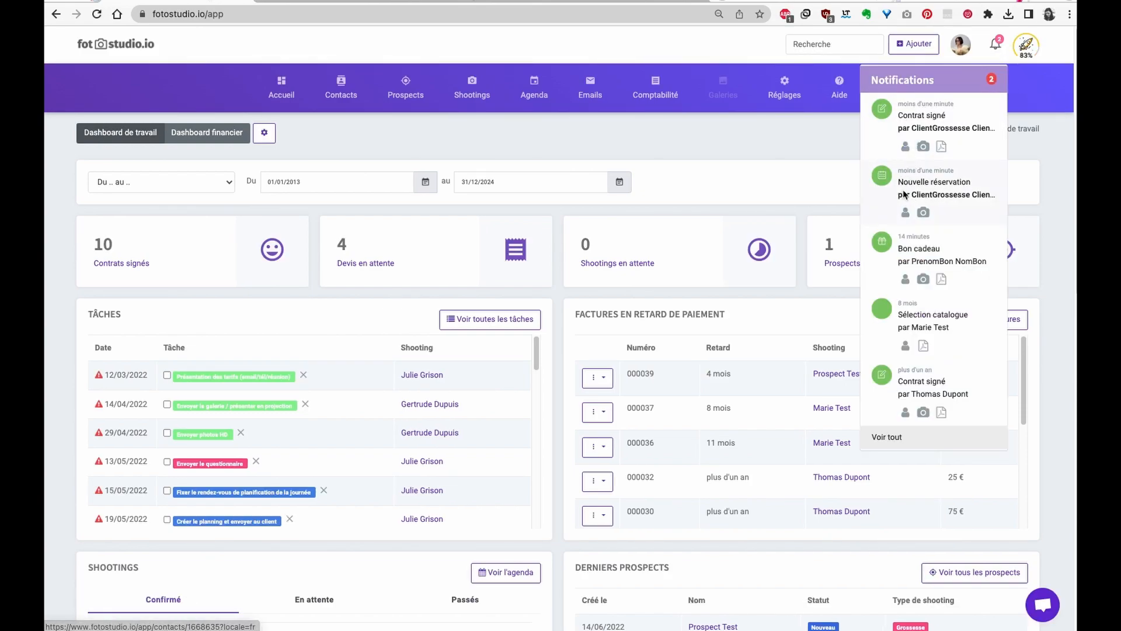
click(906, 146)
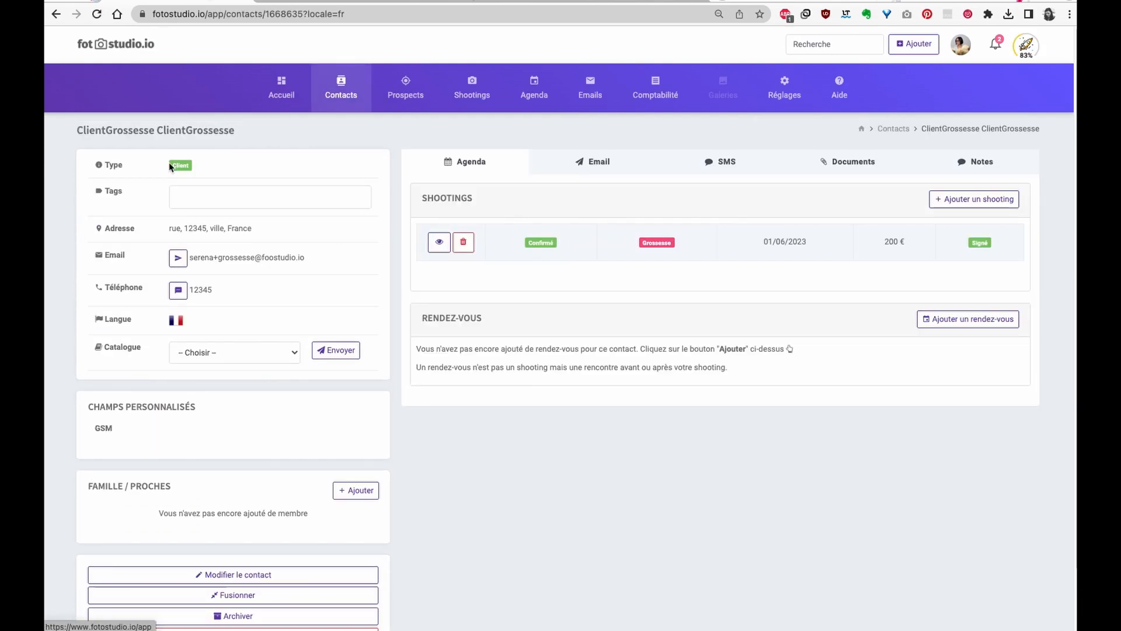
click(440, 244)
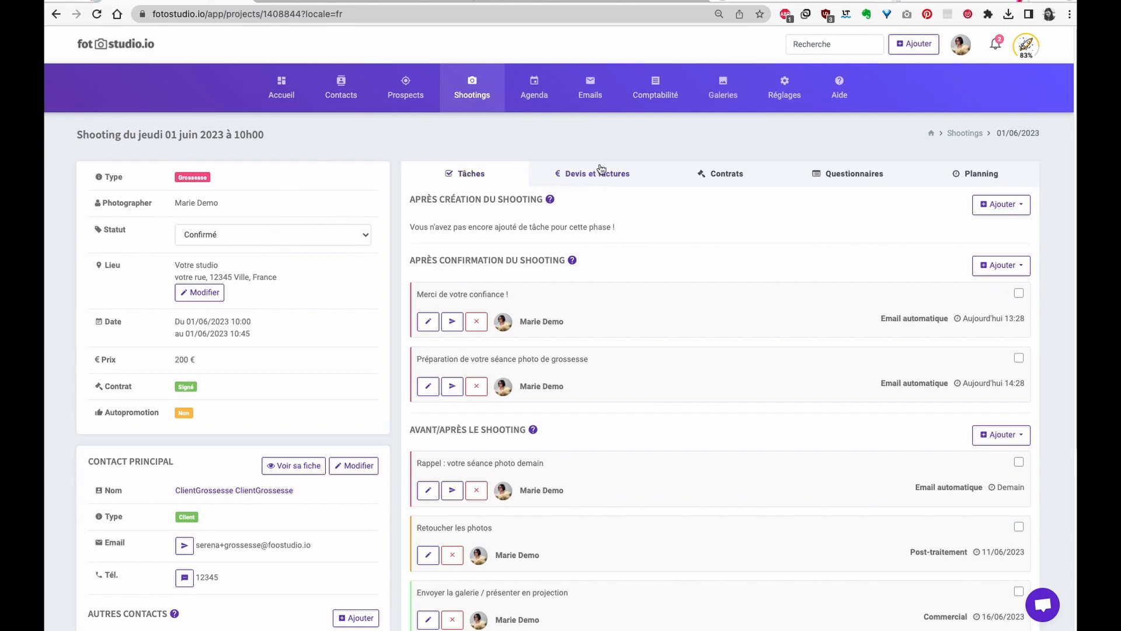
- Review the shooting's accepted 200 € quote and pending 60 € invoice 000041
click(606, 171)
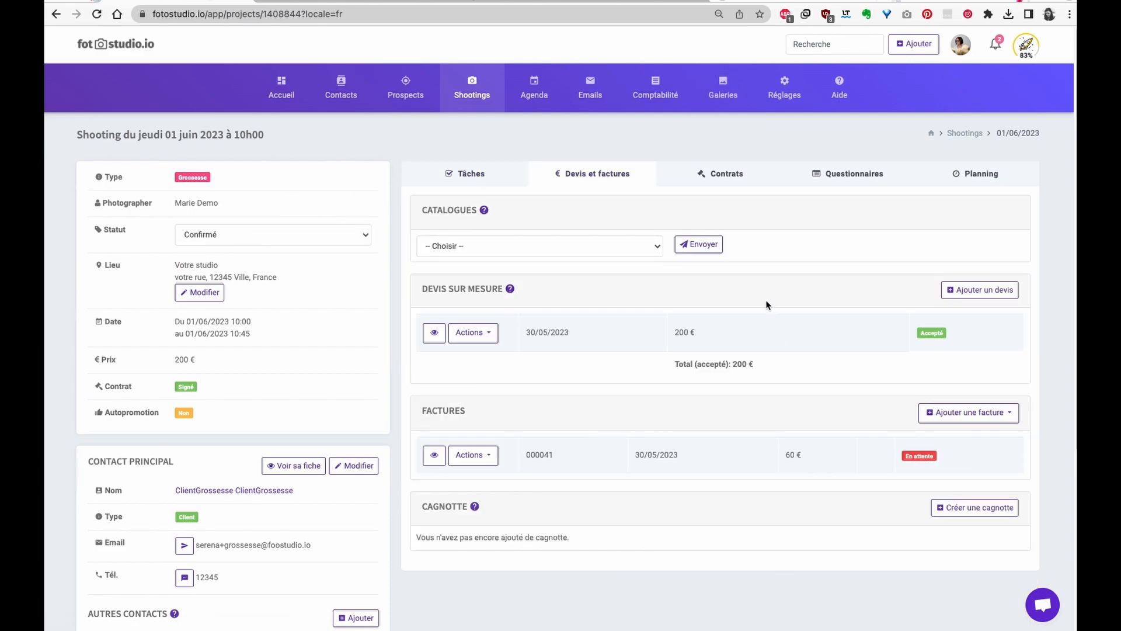
drag(691, 331, 751, 340)
scroll(602, 426, down, 1)
scroll(796, 378, up, 1)
scroll(795, 375, down, 2)
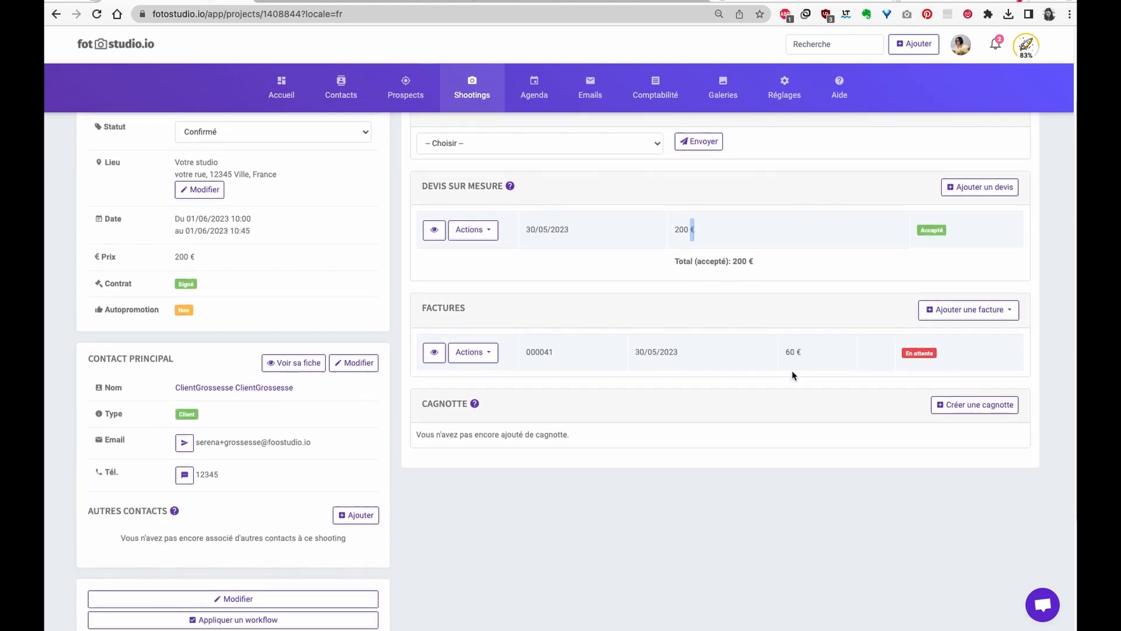
scroll(793, 374, up, 2)
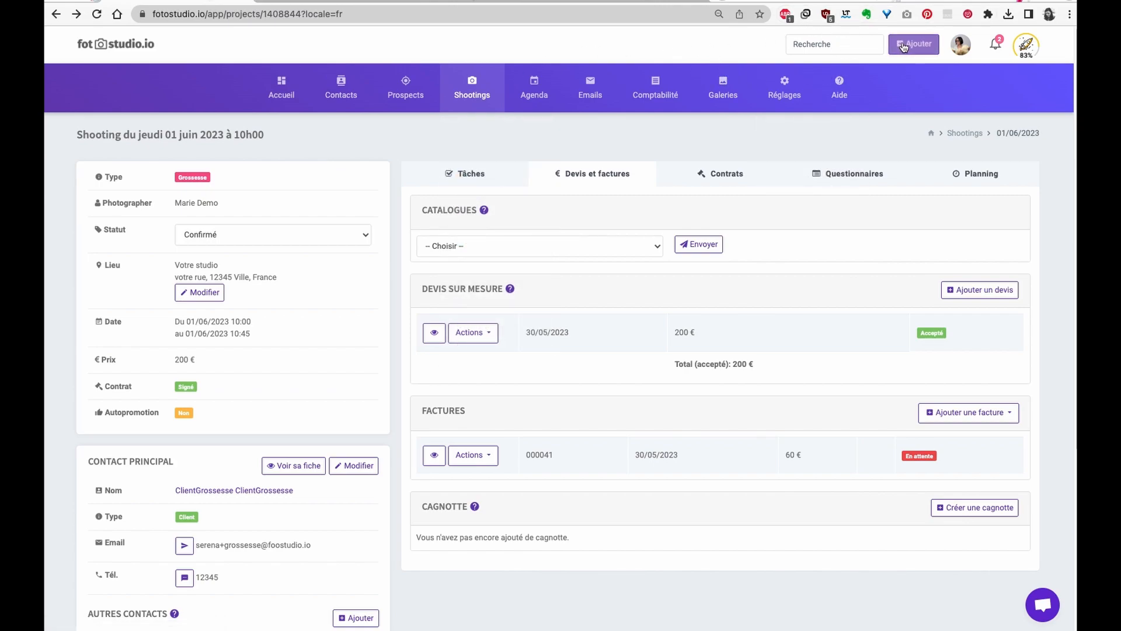
- Start a new shooting and contact, entering the test client's first and last name
click(914, 44)
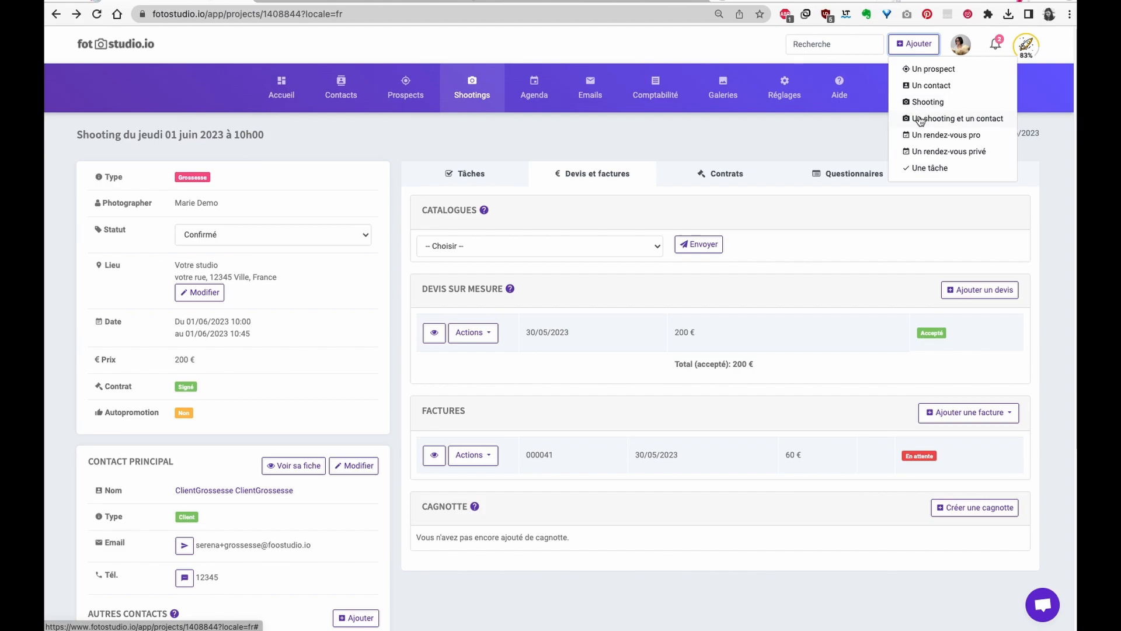
click(920, 118)
click(509, 158)
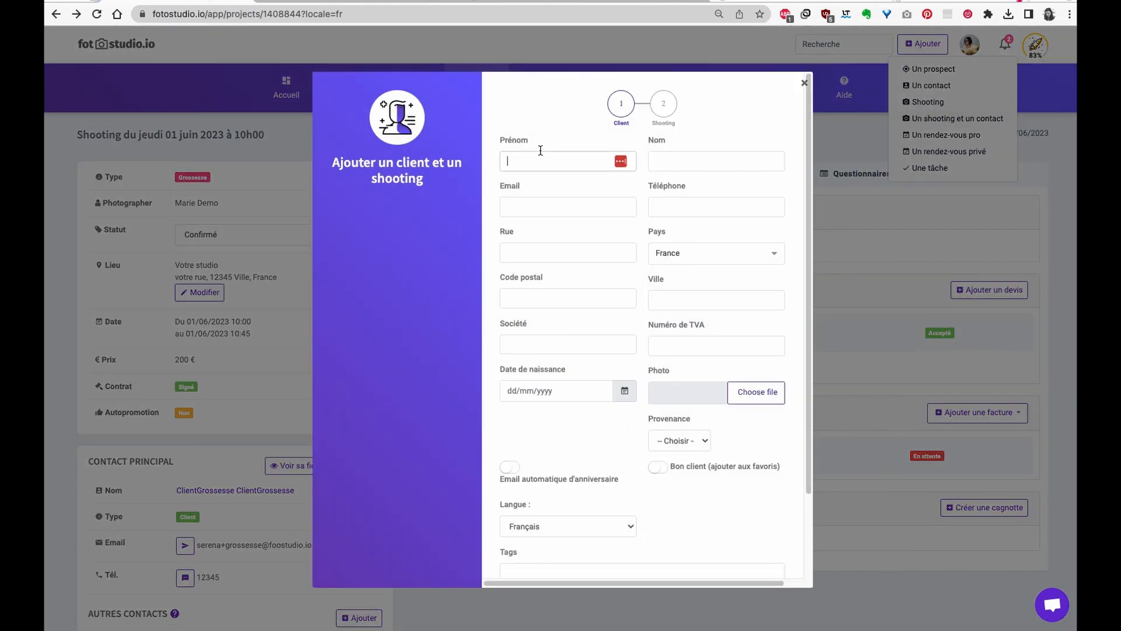
text(ClientTest)
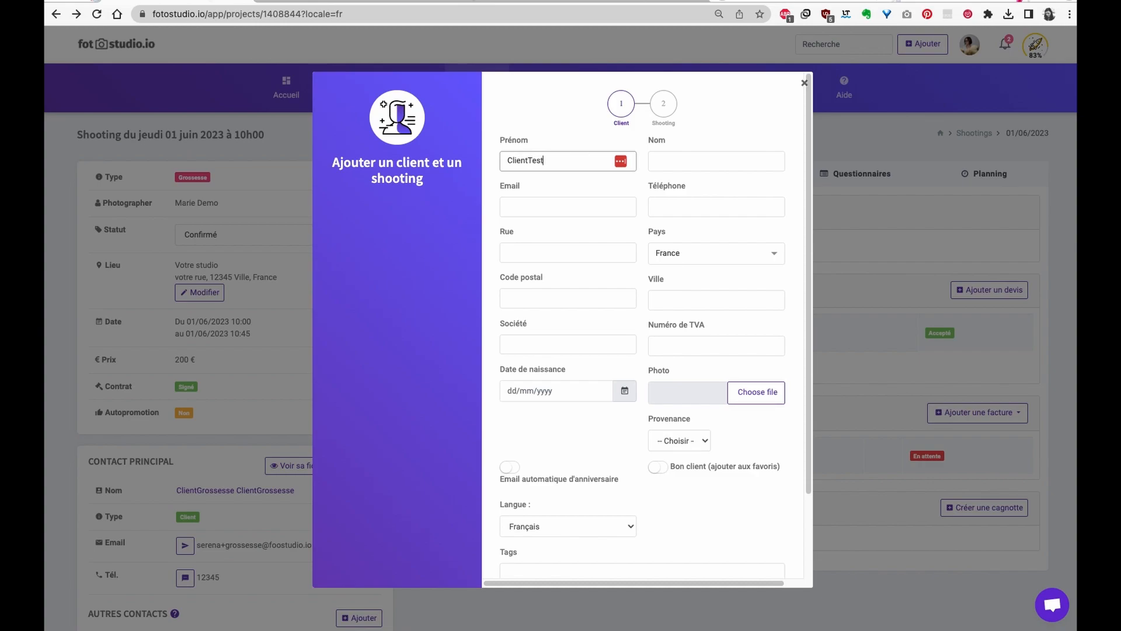
key(Tab)
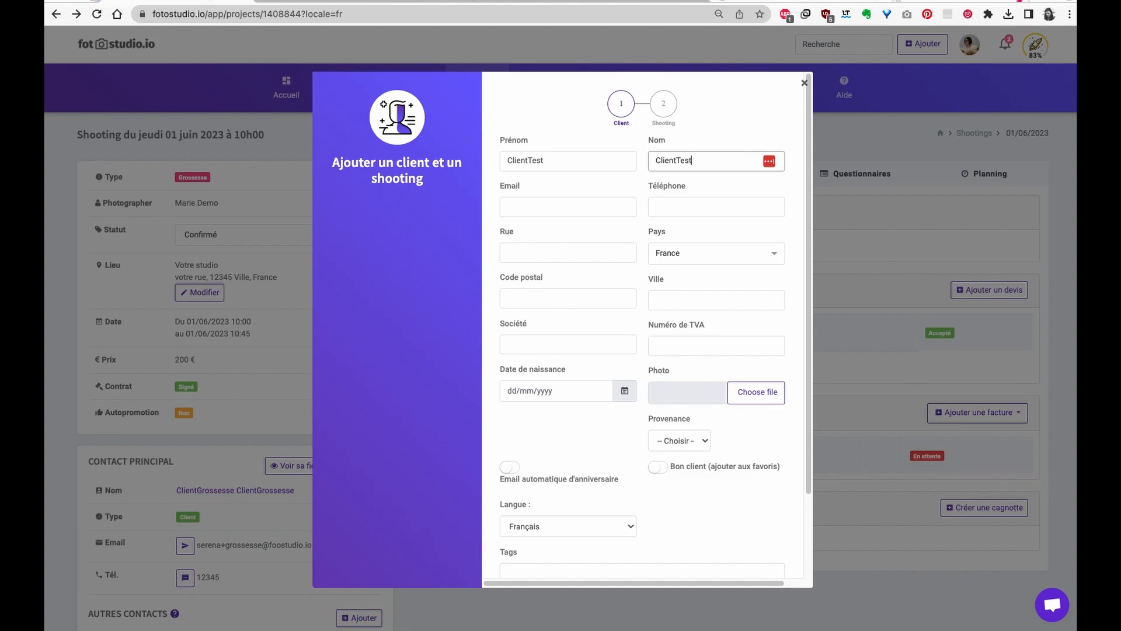
scroll(625, 462, down, 3)
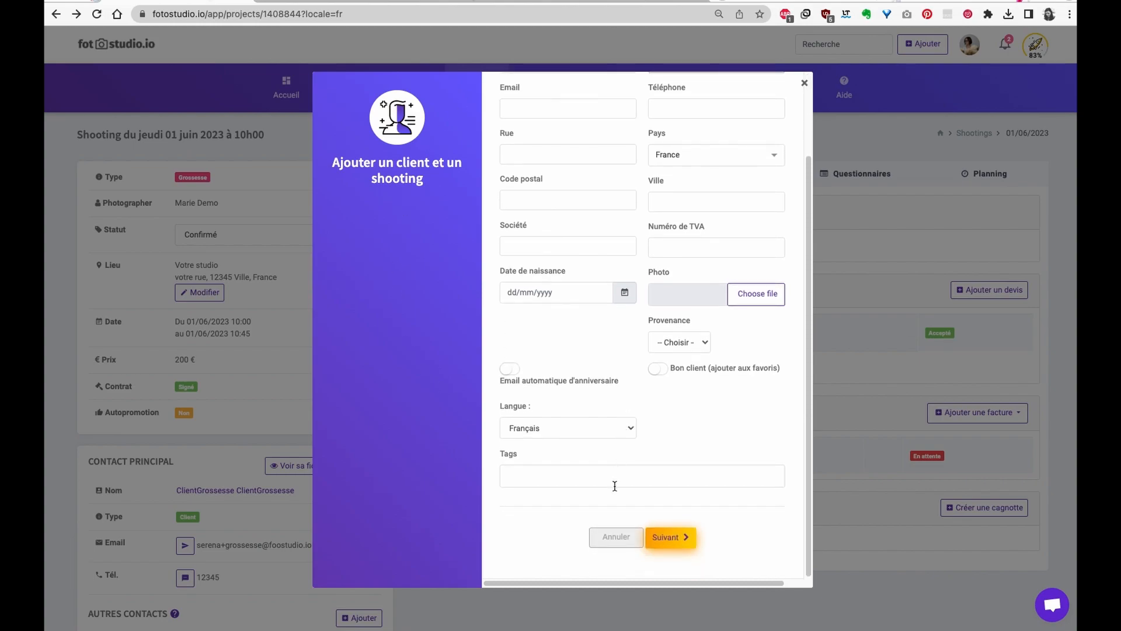
- Set the shooting type to Grossesse and create the client and shooting
click(672, 539)
click(574, 261)
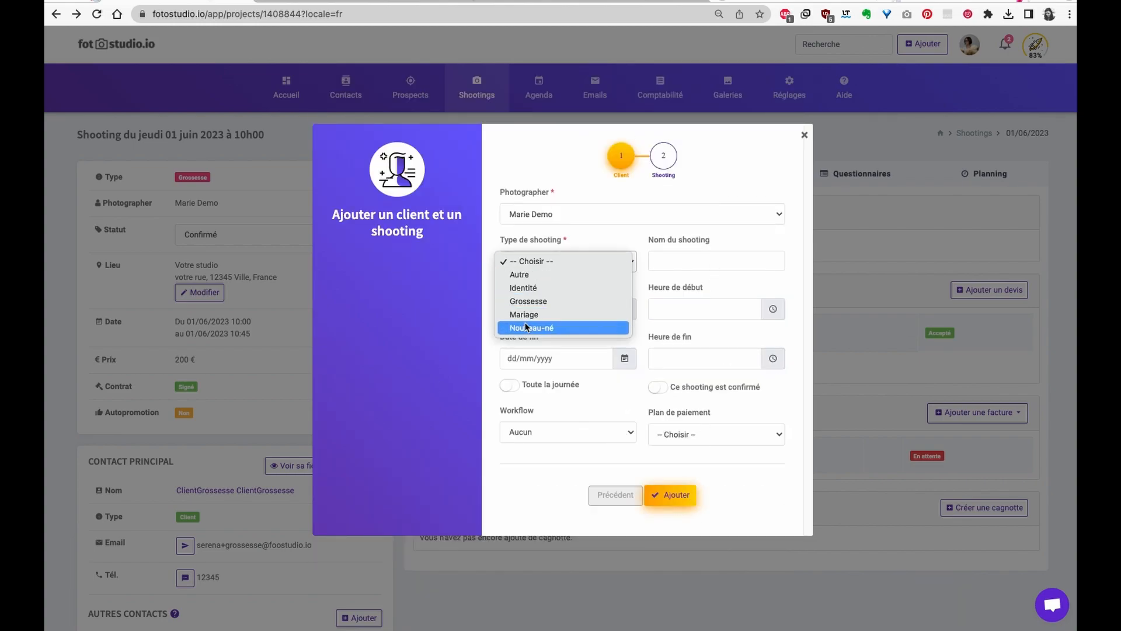
click(559, 300)
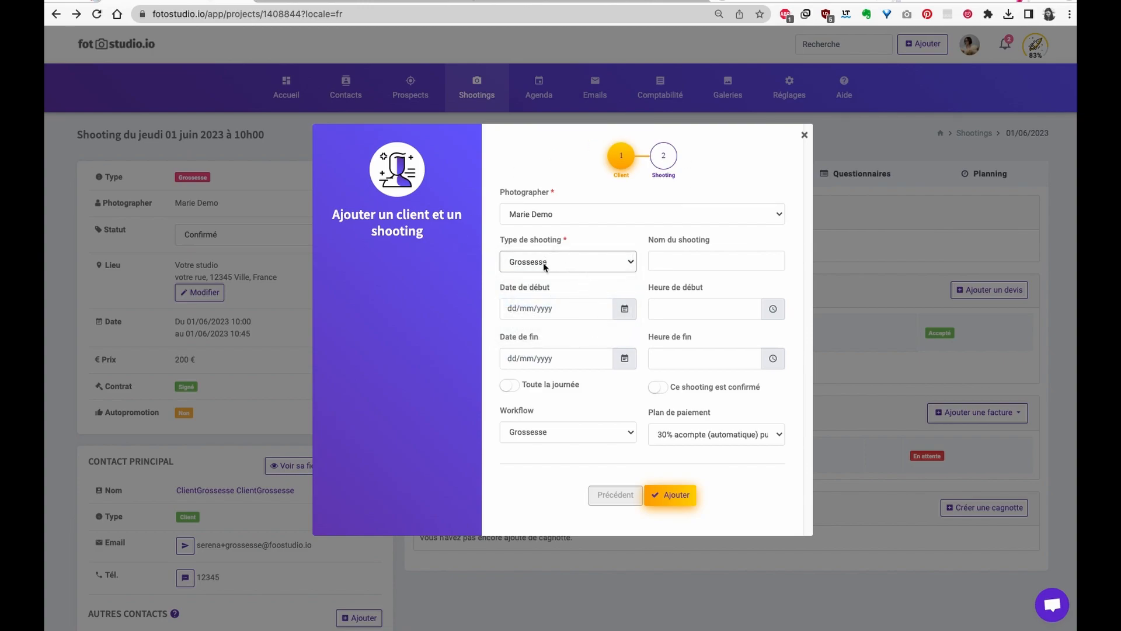
click(665, 497)
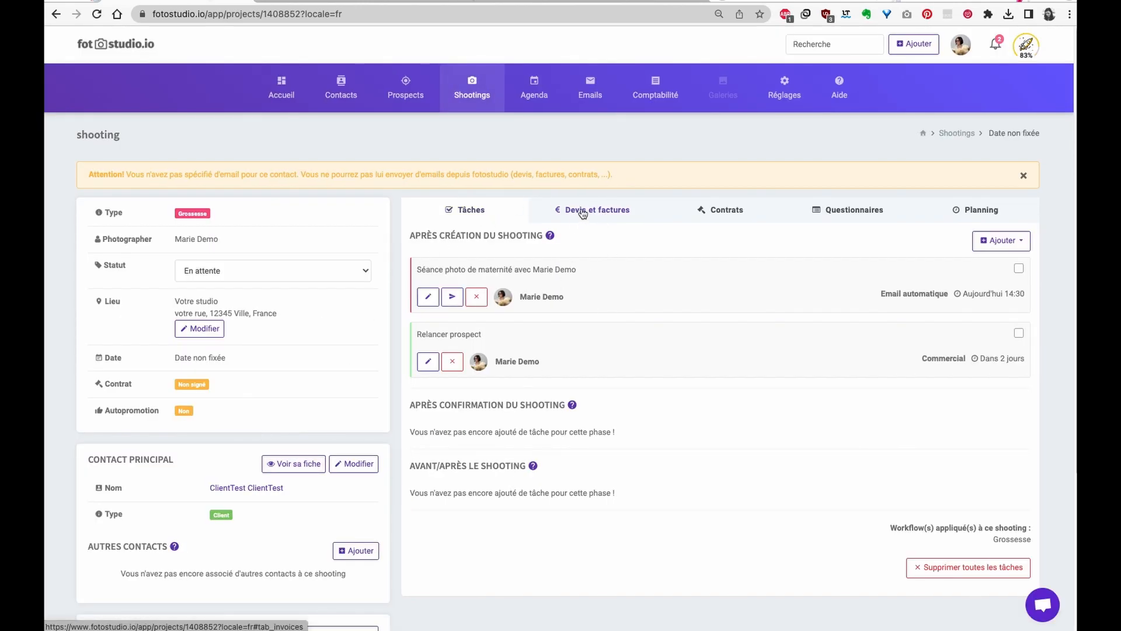
- Let the client choose a formula by email and load that choice link in a new tab
click(607, 211)
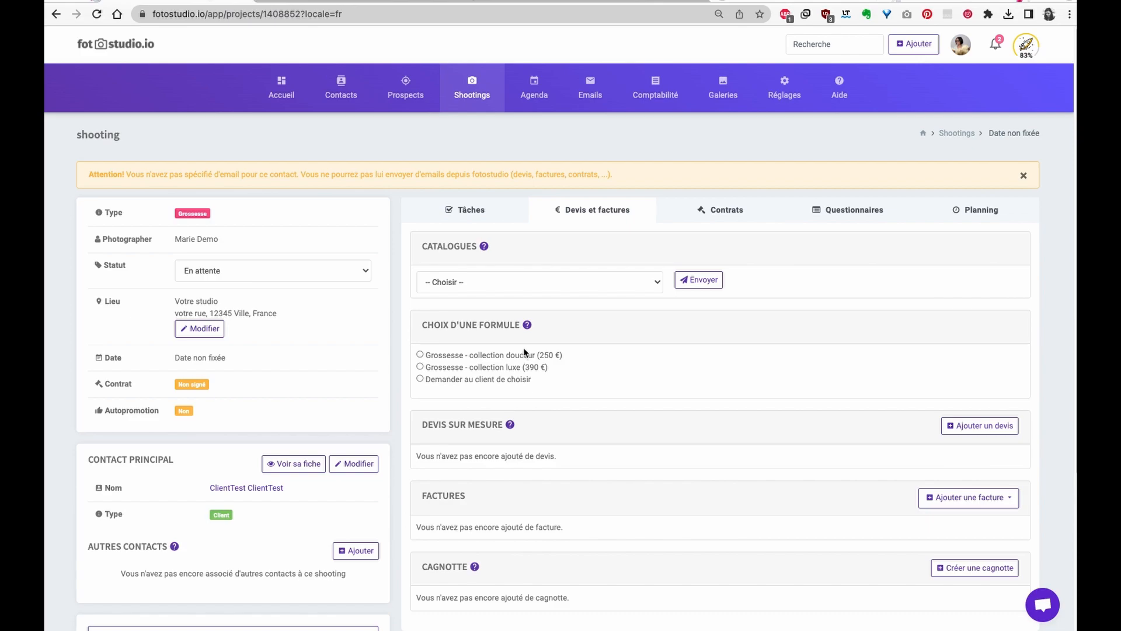
click(421, 378)
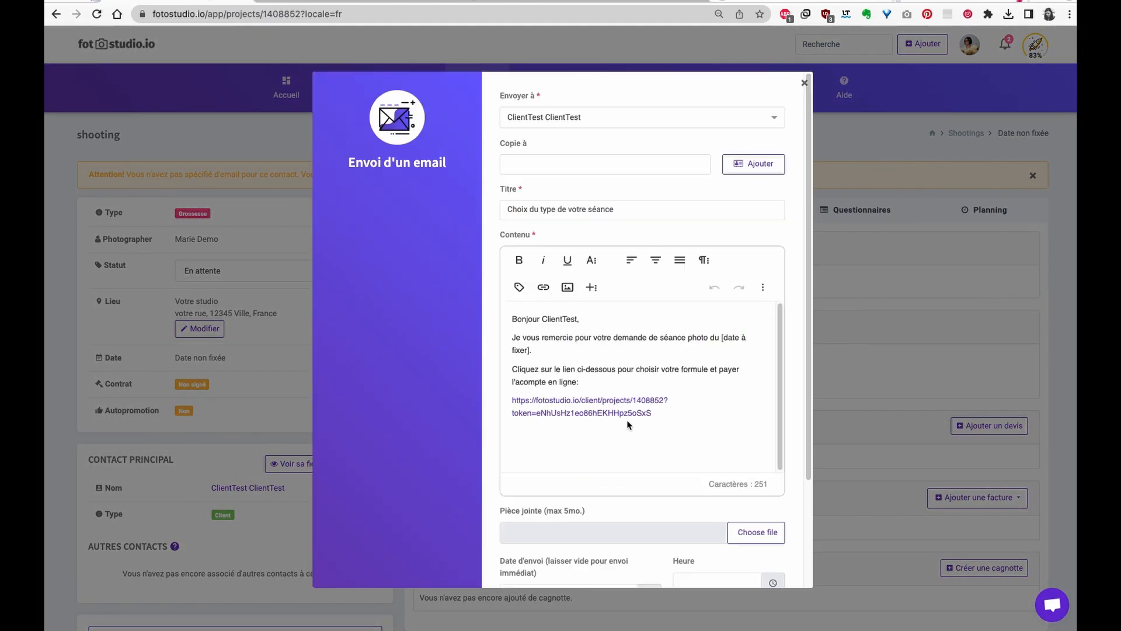
drag(639, 412, 501, 409)
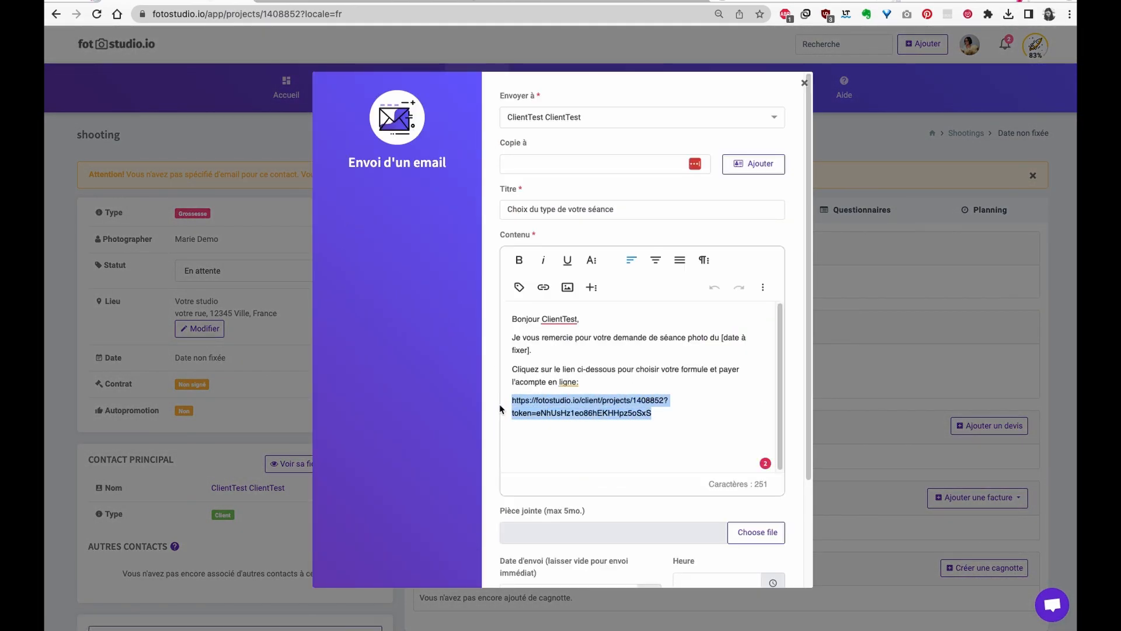
key(super+c)
key(super+t)
key(super+v)
key(Return)
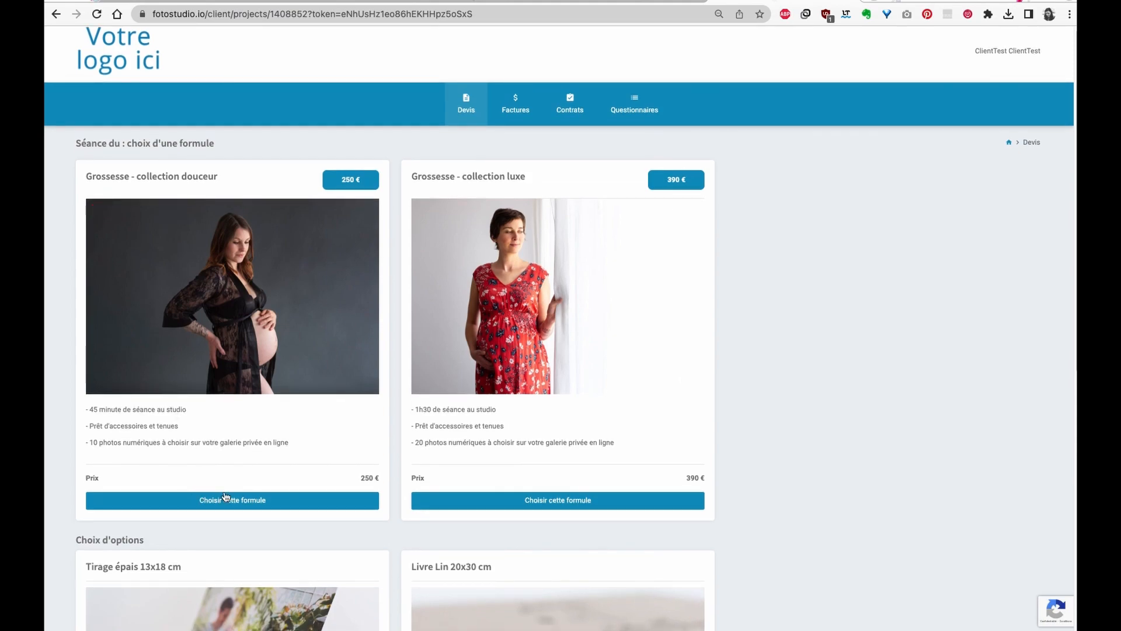
- Choose the Grossesse collection douceur formula and apply promo code 'test'
click(228, 500)
scroll(574, 350, down, 10)
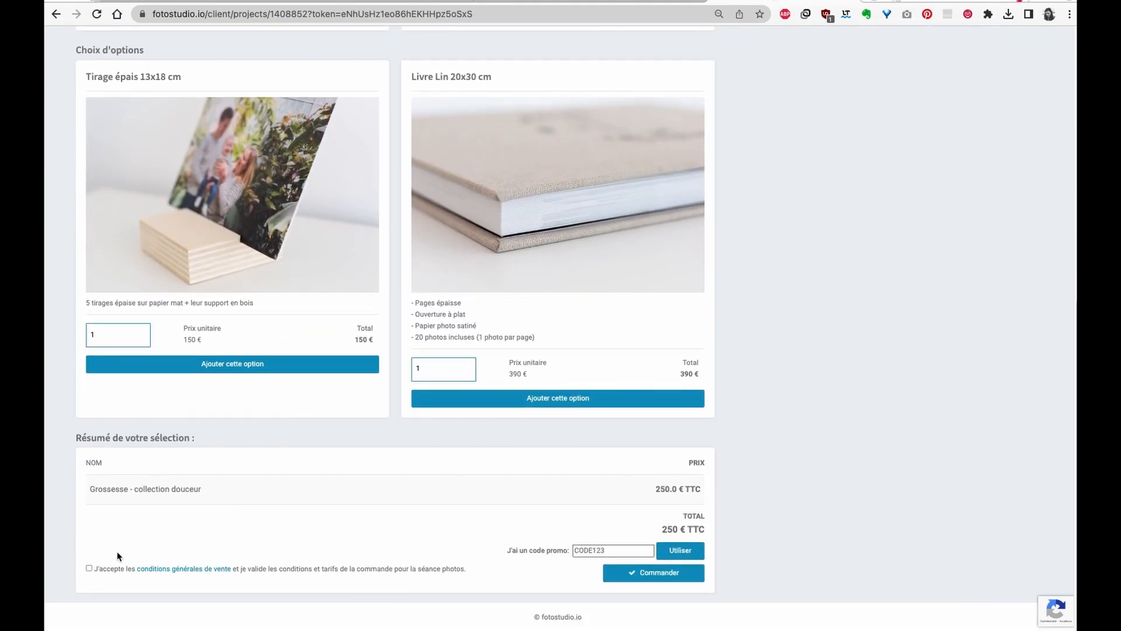
click(610, 550)
text(test)
click(680, 552)
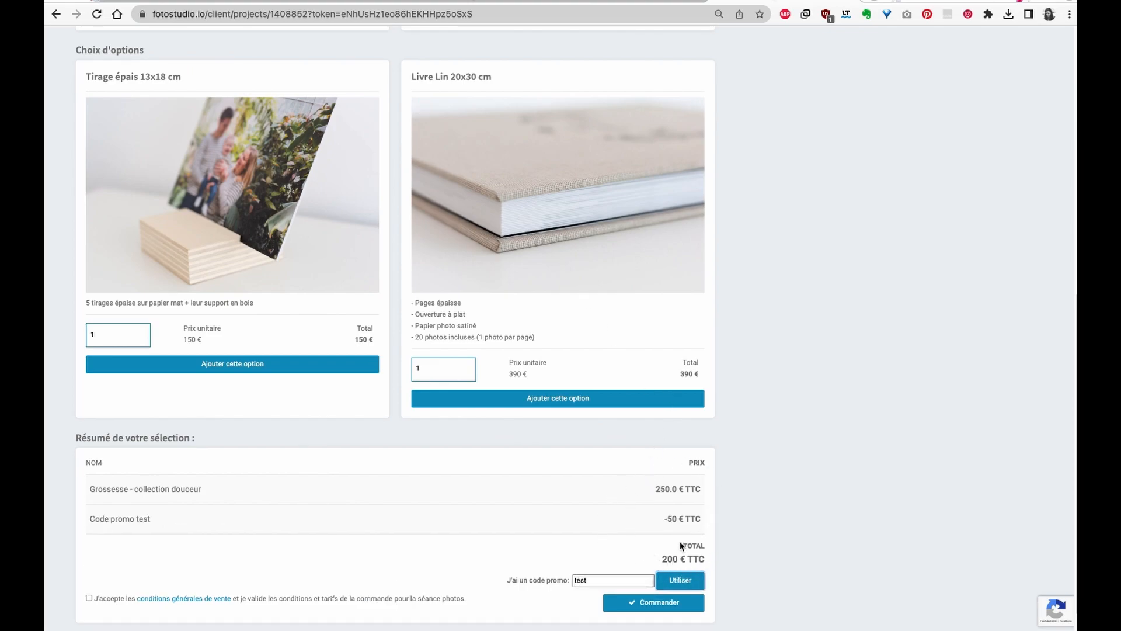
- Accept the general terms of sale and place the 200 € order
click(657, 603)
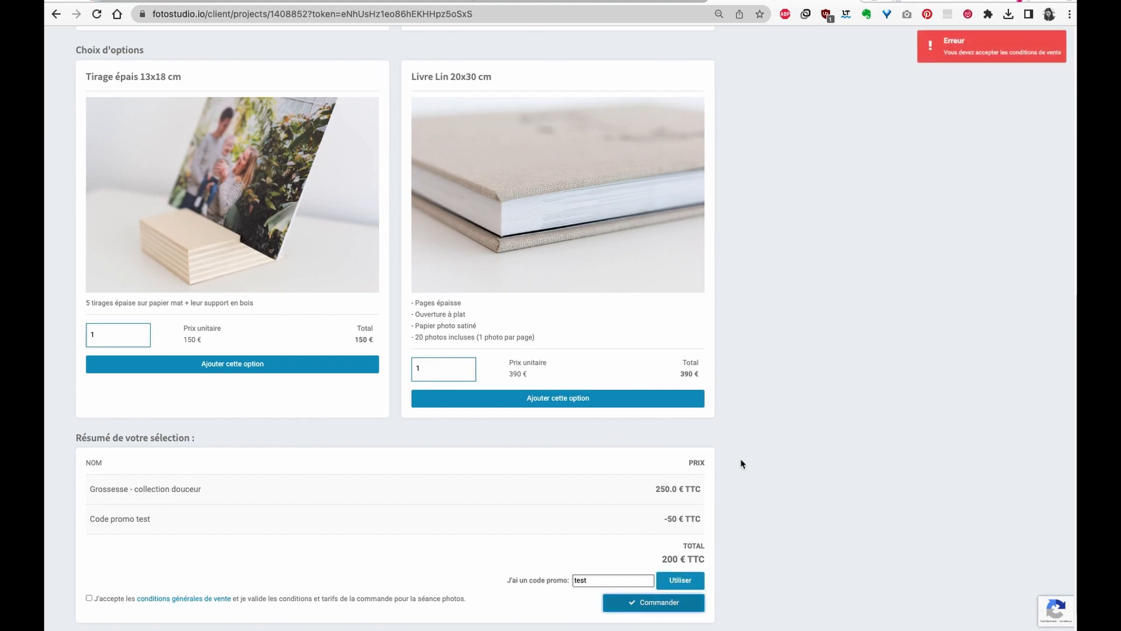
click(89, 598)
click(685, 609)
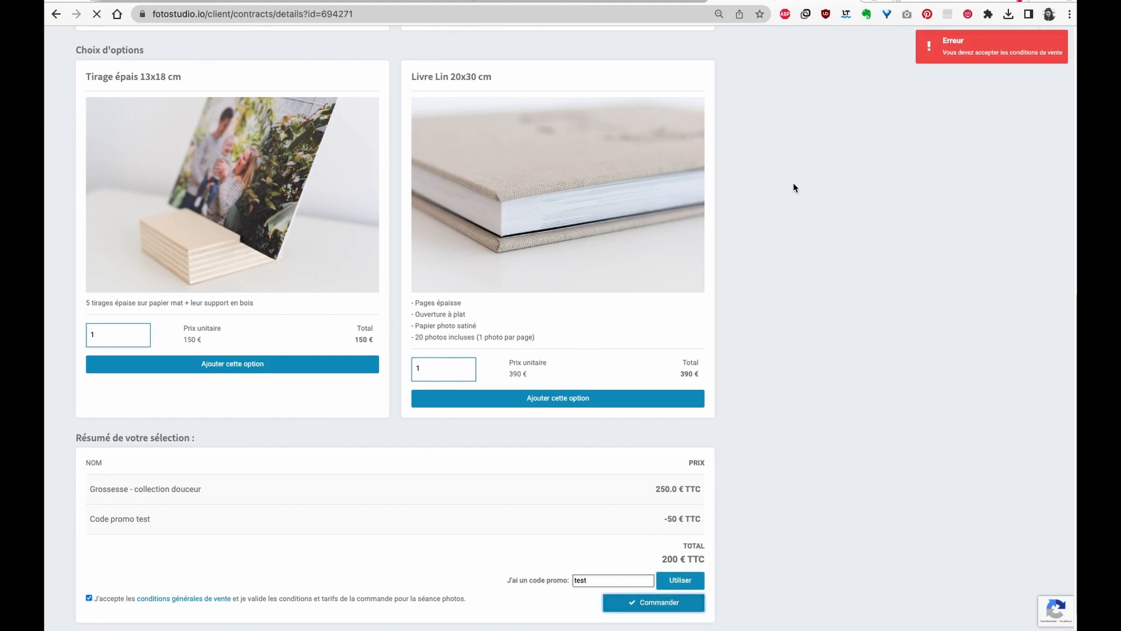